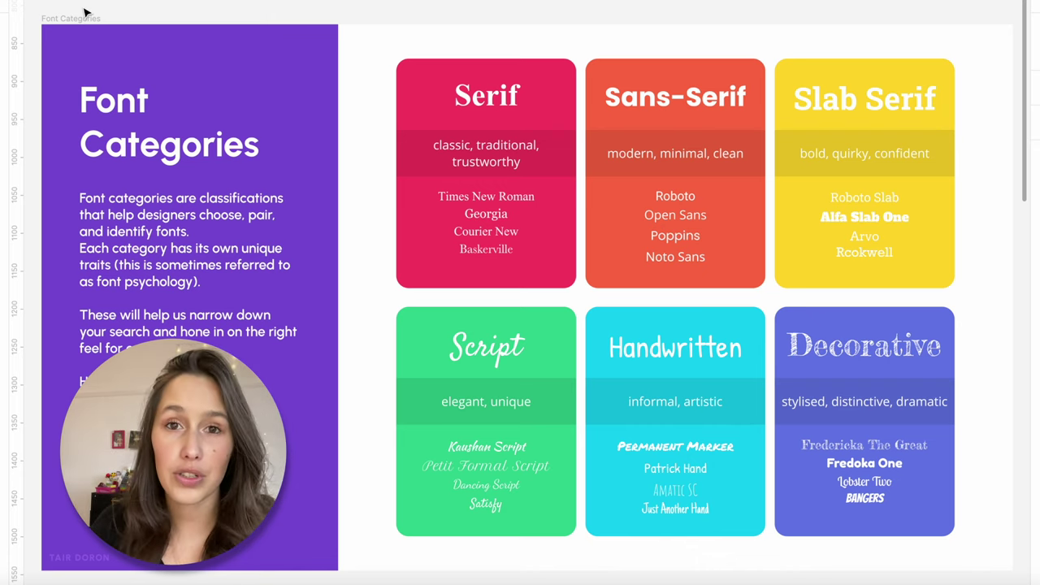
# - Jump the canvas from the Font Categories frame to the Typographic Hierarchy frame
pyautogui.press('n')
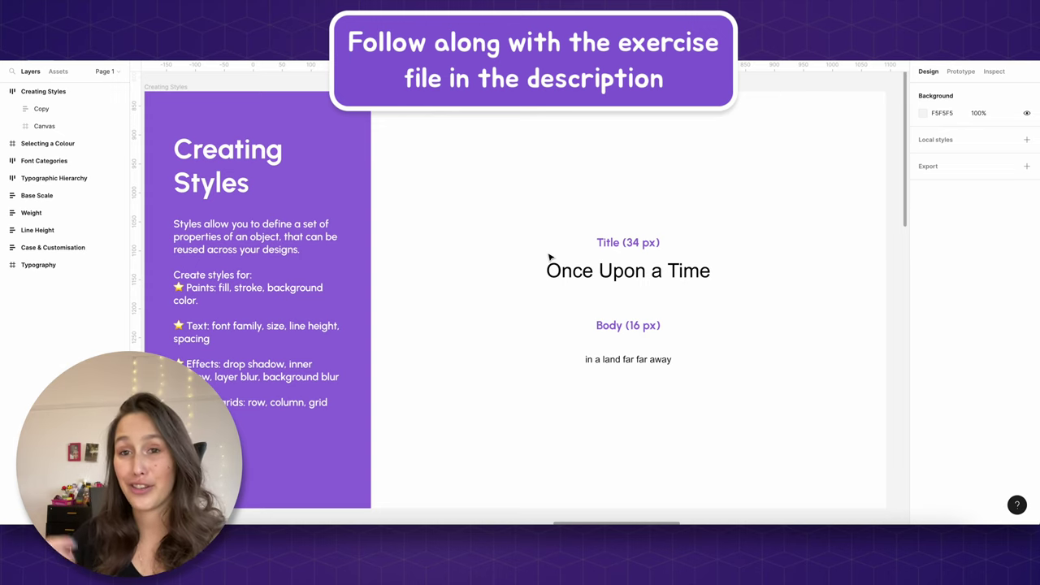
# - Select the 'Once Upon a Time' title and change its font to Aubrey
pyautogui.click(548, 258)
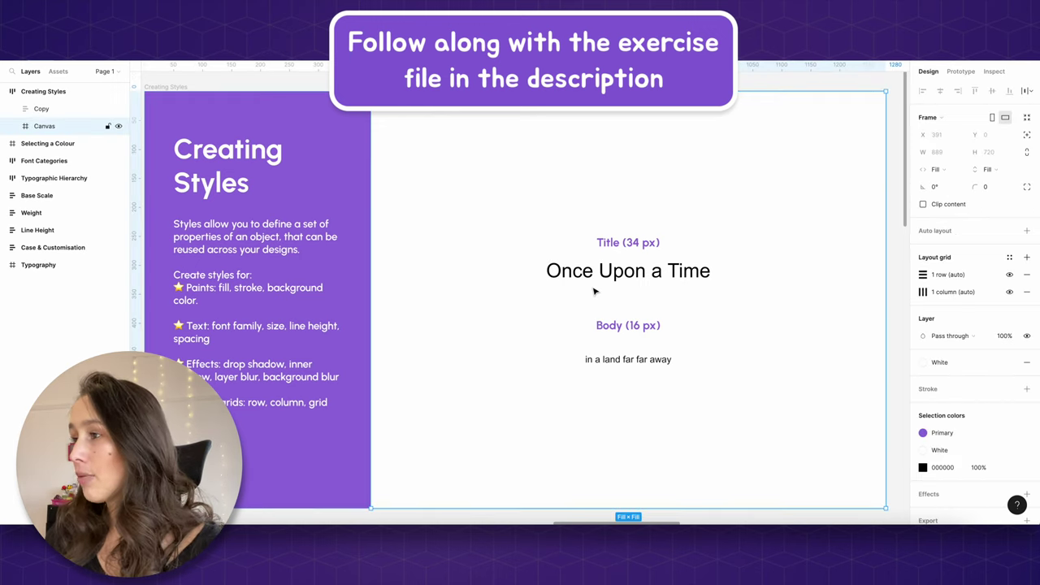
pyautogui.click(596, 282)
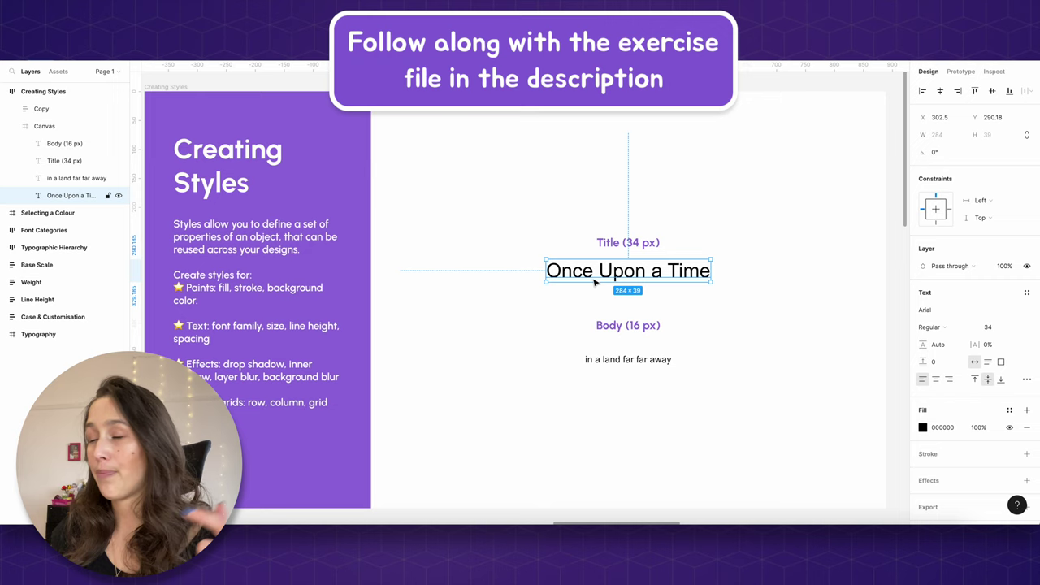
pyautogui.click(945, 310)
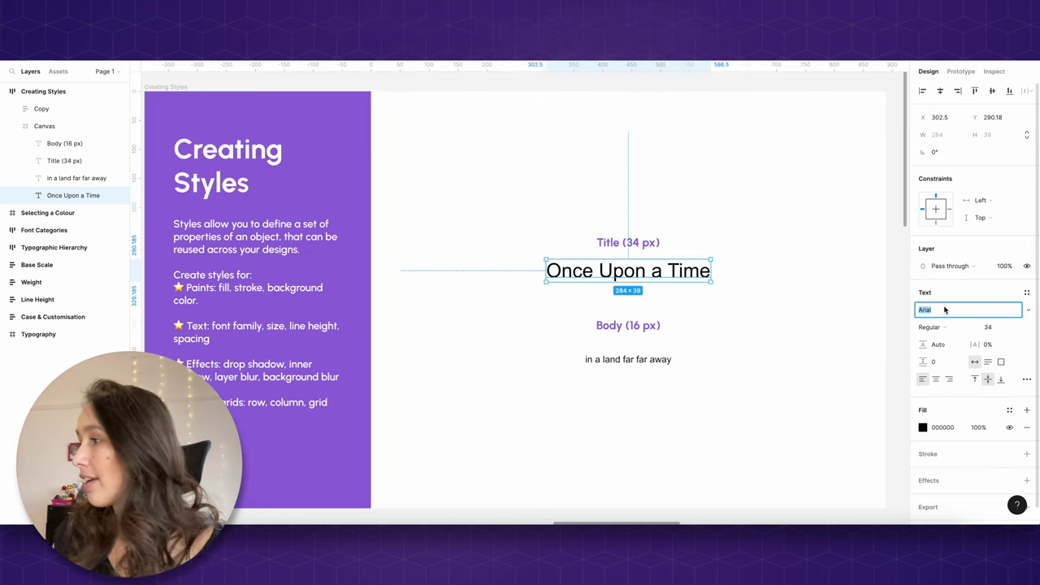
pyautogui.press('Down')
pyautogui.press('Down')
pyautogui.press('Down')
pyautogui.press('Down')
pyautogui.press('Down')
pyautogui.press('Down')
pyautogui.press('Down')
pyautogui.press('Down')
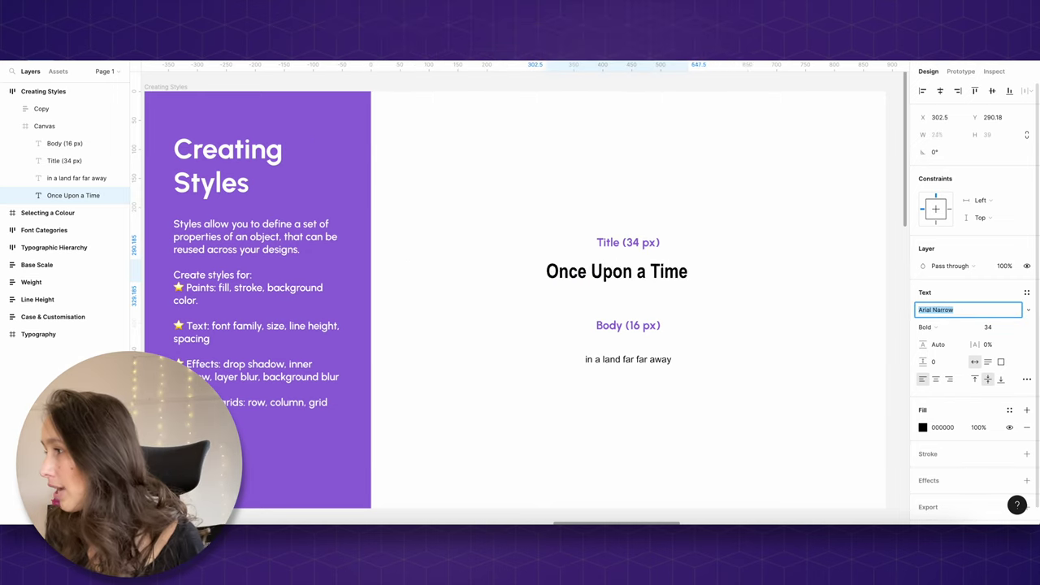
pyautogui.press('Down')
pyautogui.press('Down')
pyautogui.press('Down')
pyautogui.press('Down')
pyautogui.press('Down')
pyautogui.press('Down')
pyautogui.press('Down')
pyautogui.press('Down')
pyautogui.press('Down')
pyautogui.press('Down')
pyautogui.press('Down')
pyautogui.press('Down')
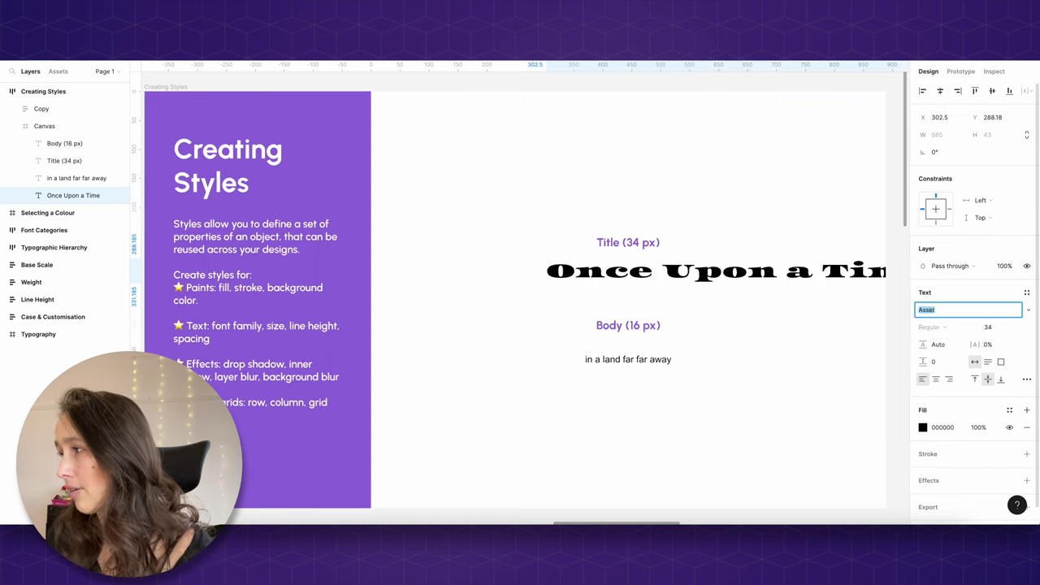
pyautogui.press('Down')
pyautogui.press('Down')
pyautogui.press('Down')
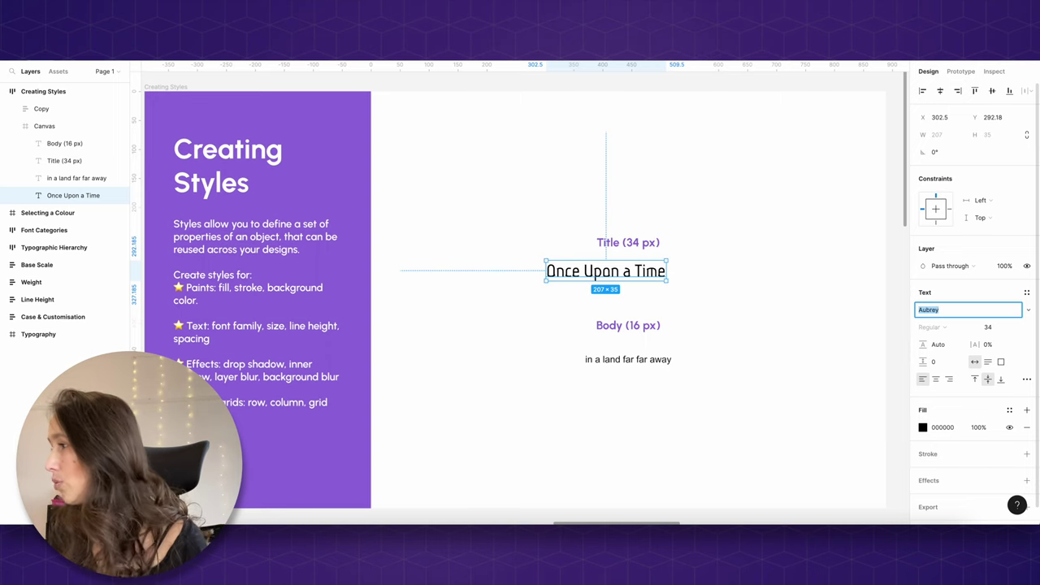
# - Keep the title at size 34 with a 40 line height and 9% letter spacing
pyautogui.click(1007, 326)
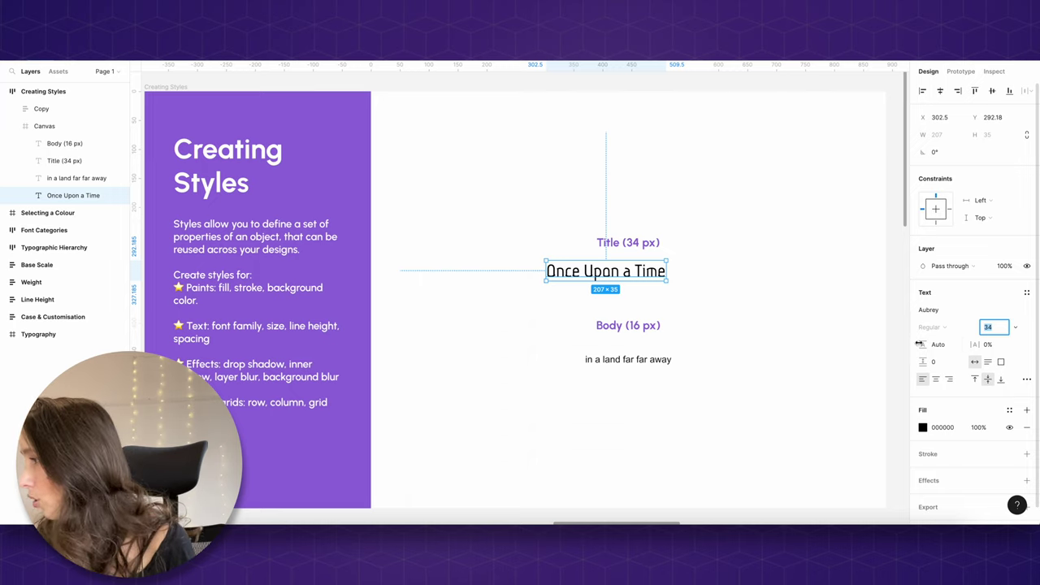
pyautogui.click(947, 343)
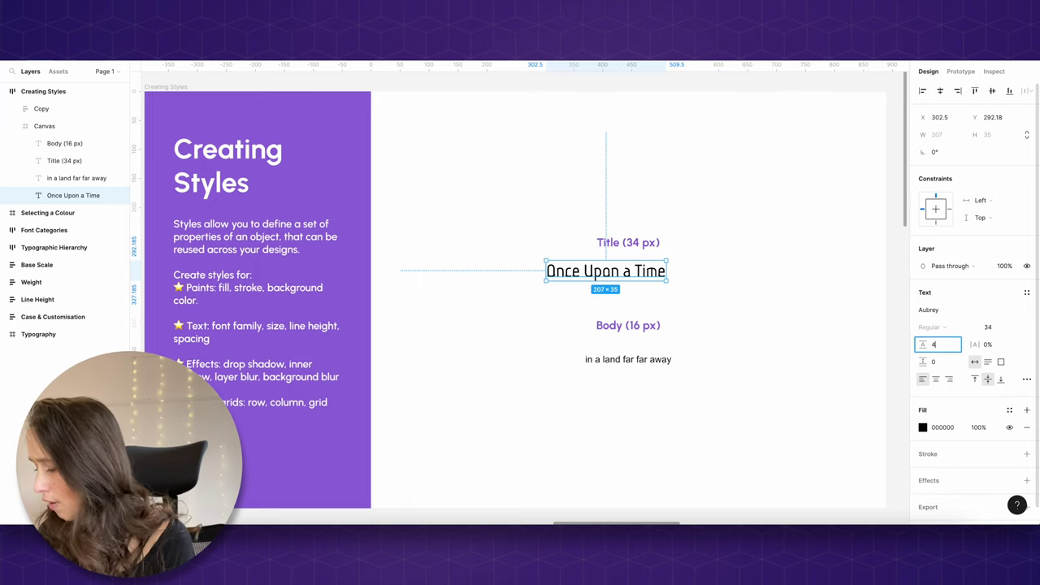
pyautogui.write('40')
pyautogui.press('Return')
pyautogui.click(976, 344)
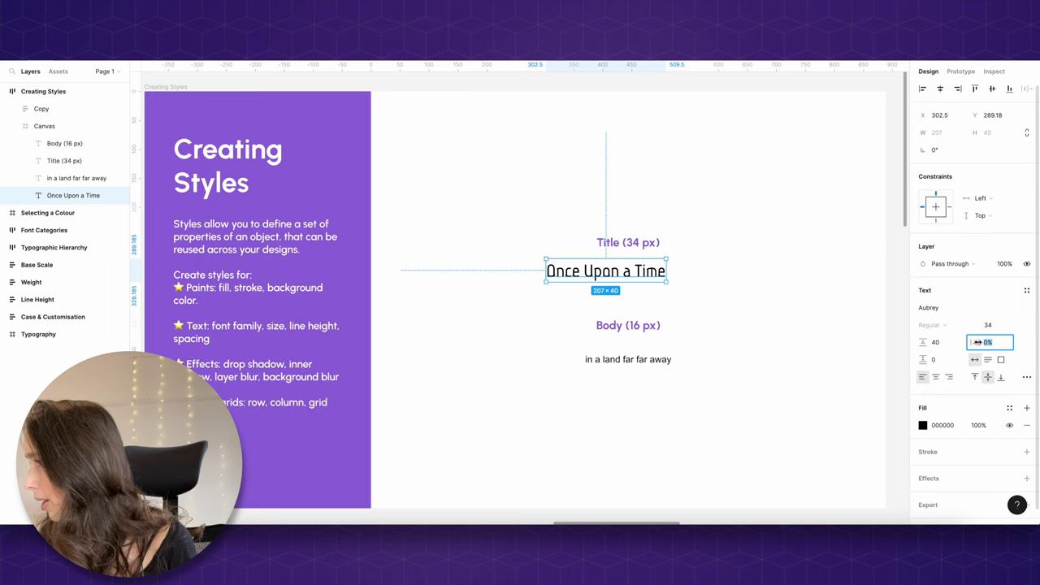
pyautogui.write('4')
pyautogui.press('Return')
pyautogui.write('9')
pyautogui.press('Return')
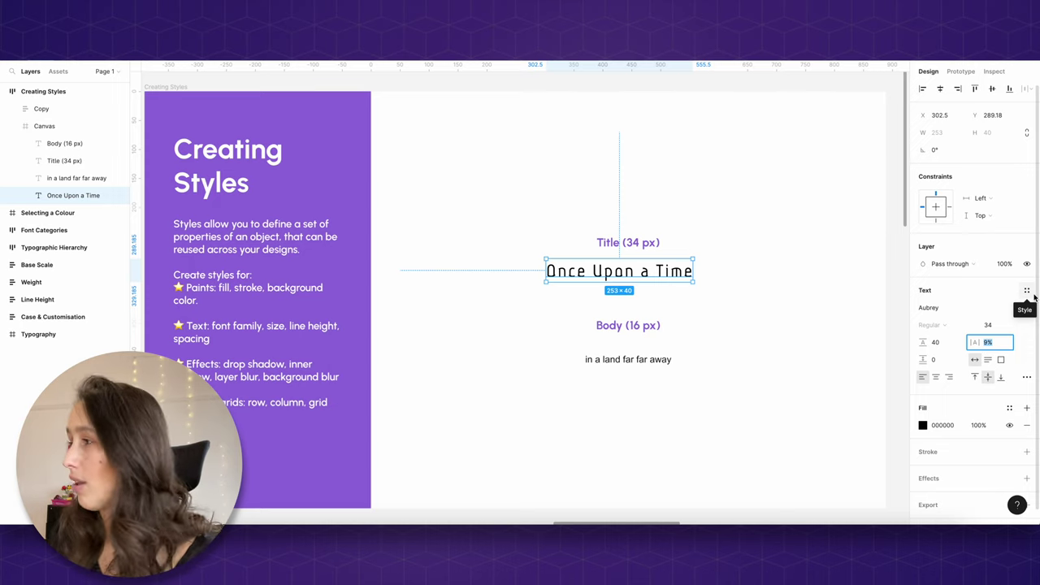
# - Create and apply a 'My Title' text style with the description 'Use for titles'
pyautogui.click(1029, 293)
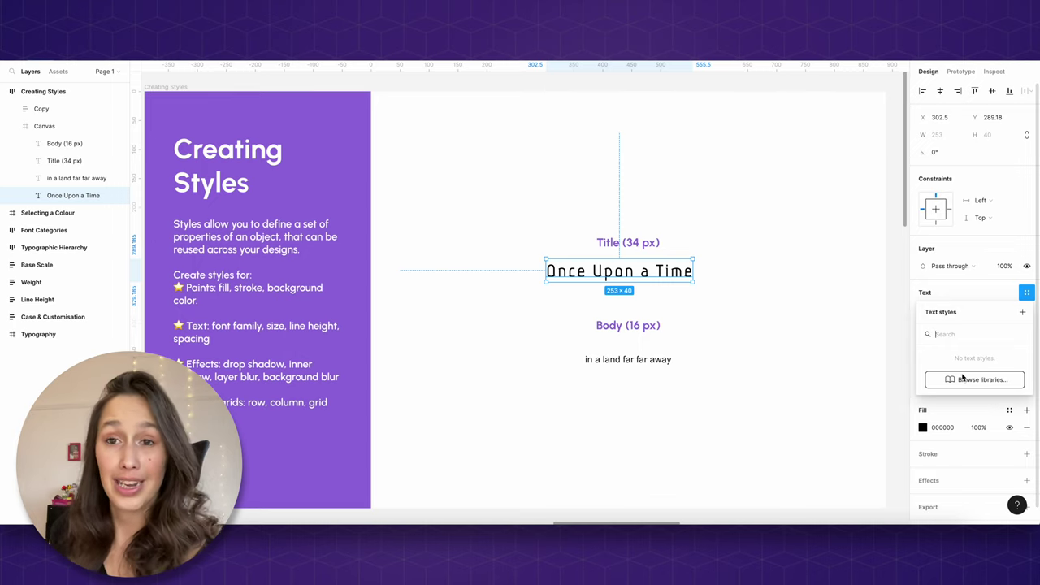
pyautogui.click(1022, 313)
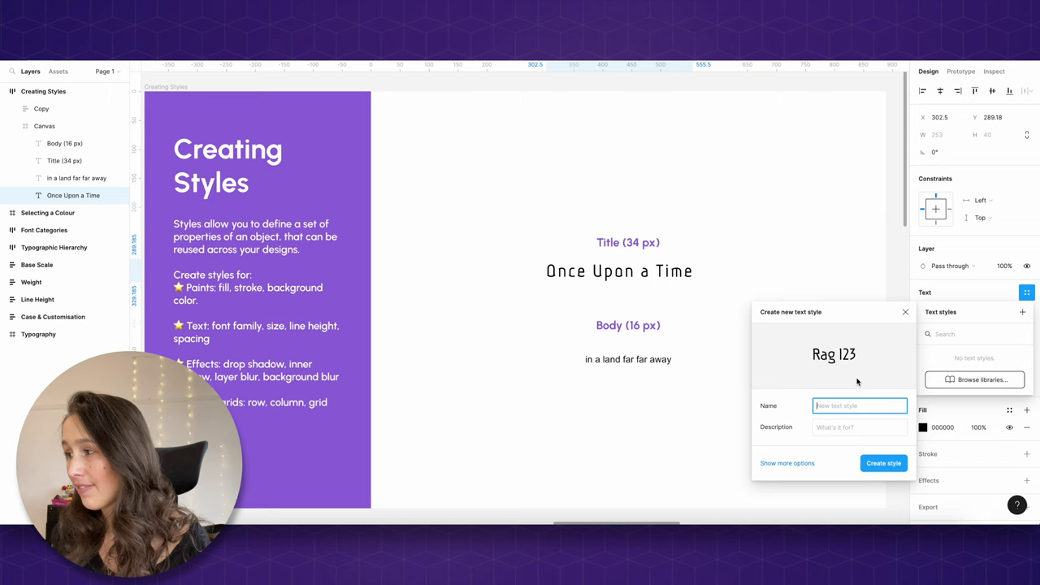
pyautogui.write('My Title')
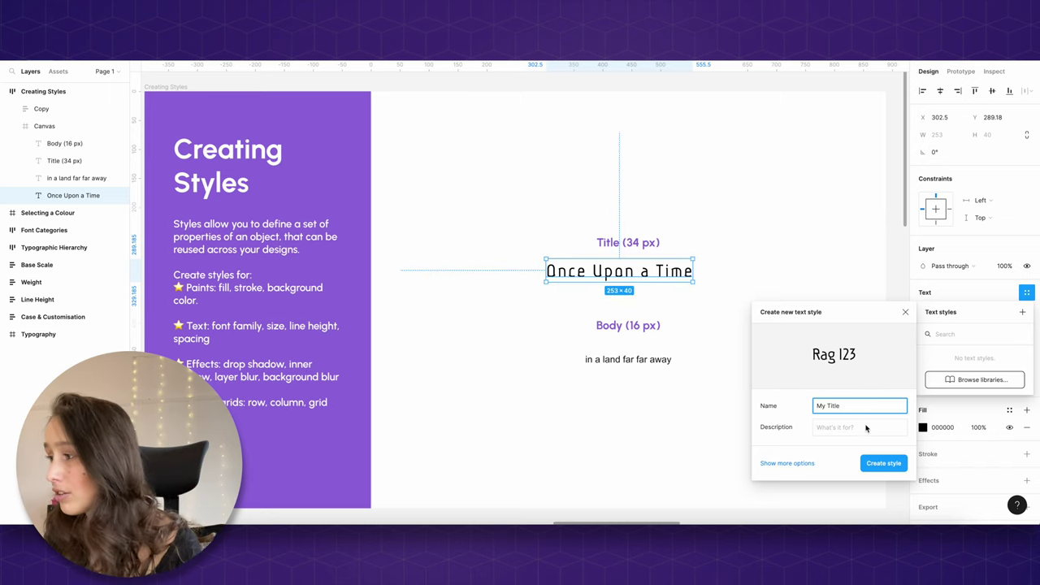
pyautogui.click(867, 428)
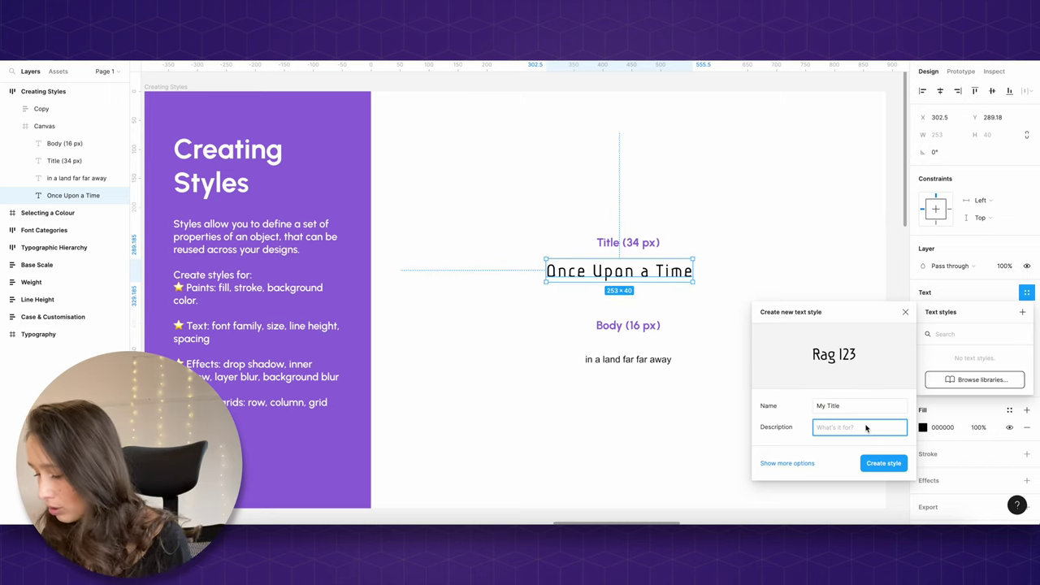
pyautogui.write('Use for tit')
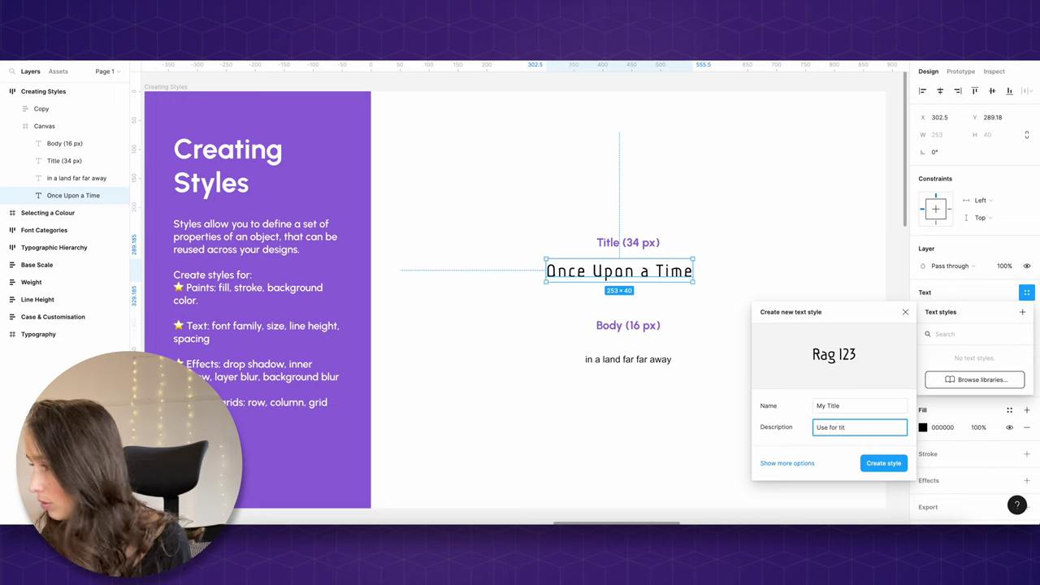
pyautogui.write('les')
pyautogui.click(884, 462)
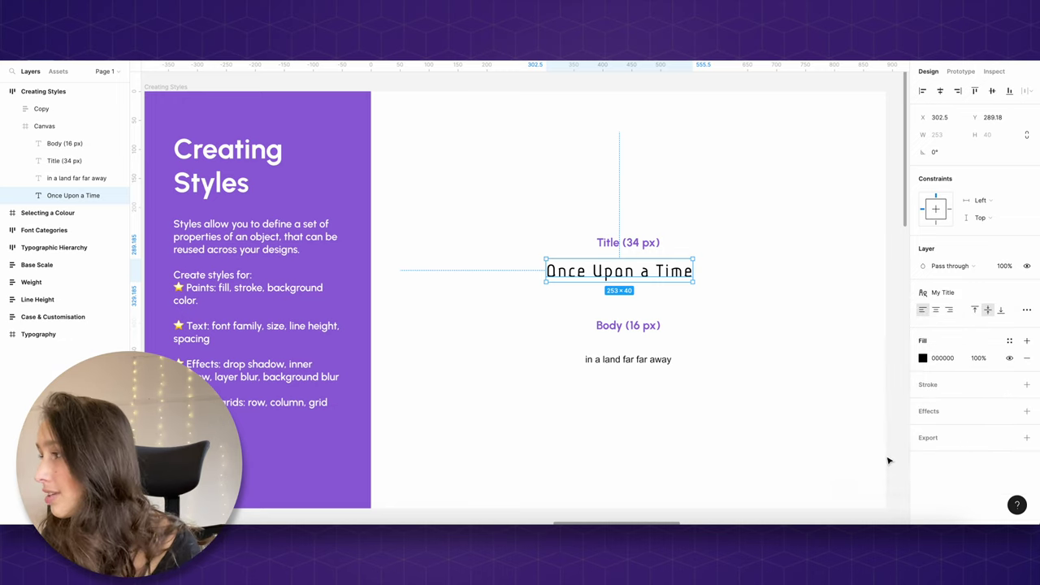
pyautogui.click(906, 305)
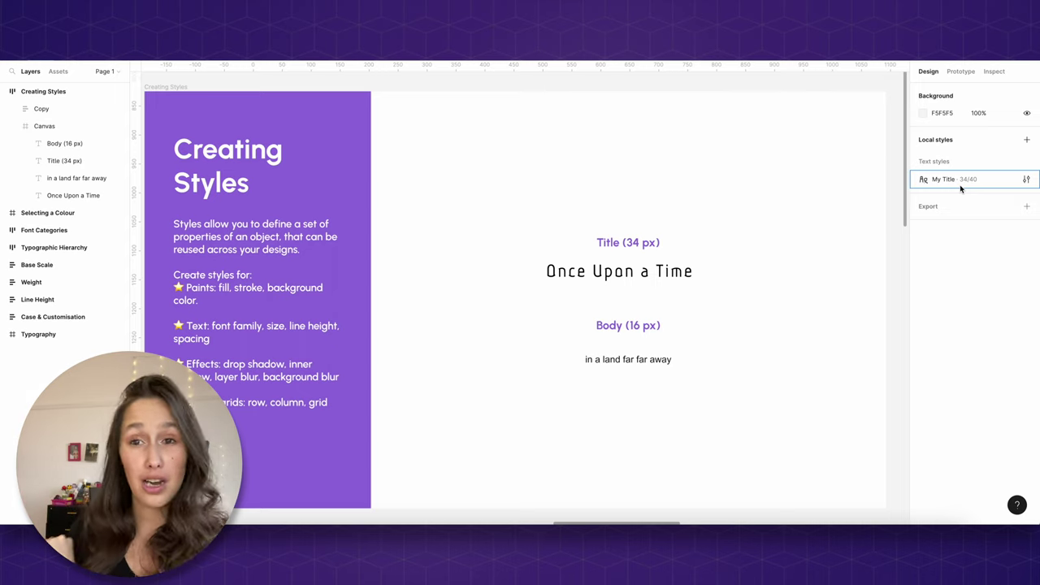
pyautogui.click(1027, 179)
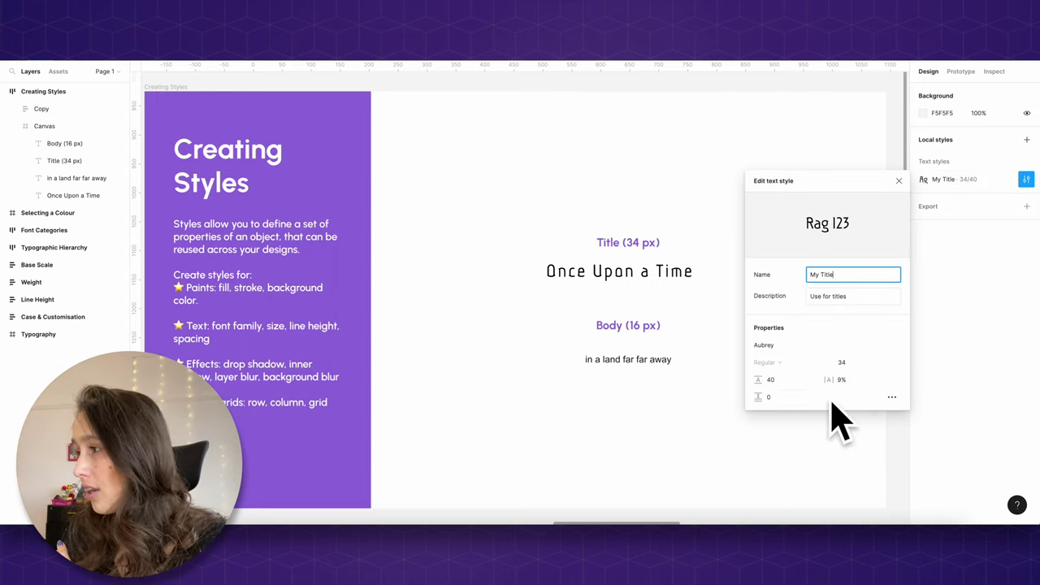
pyautogui.click(892, 397)
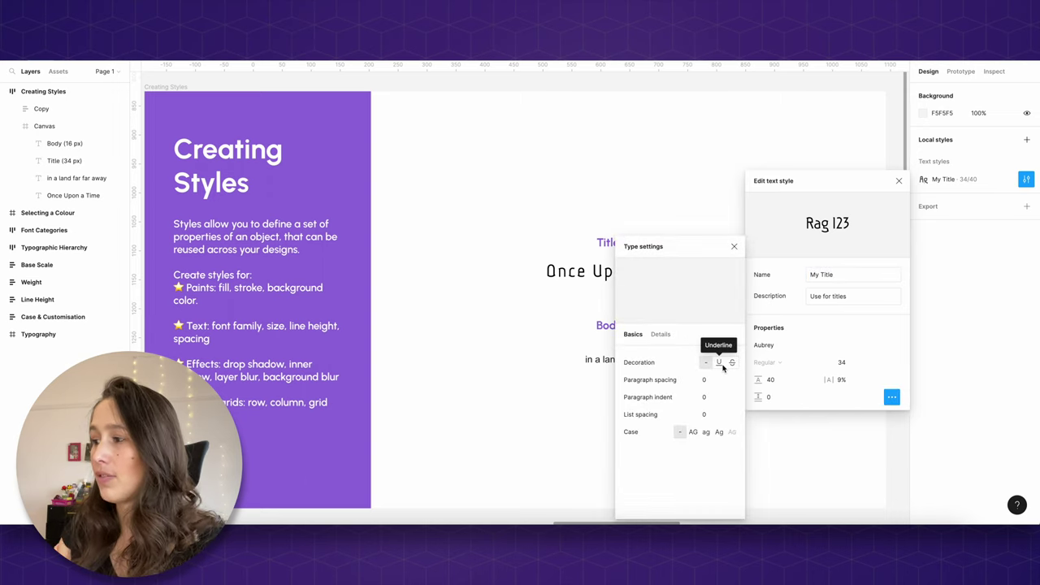
pyautogui.click(734, 247)
pyautogui.click(627, 368)
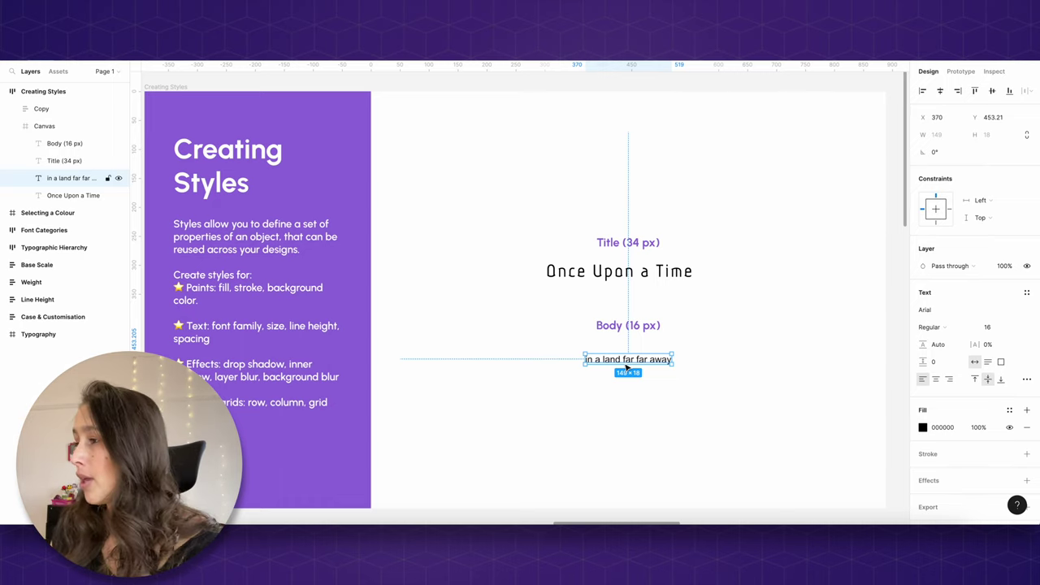
# - Set the body text to Atkinson Hyperlegible Bold, 146% line height, 20% letter spacing
pyautogui.click(940, 309)
pyautogui.press('Down')
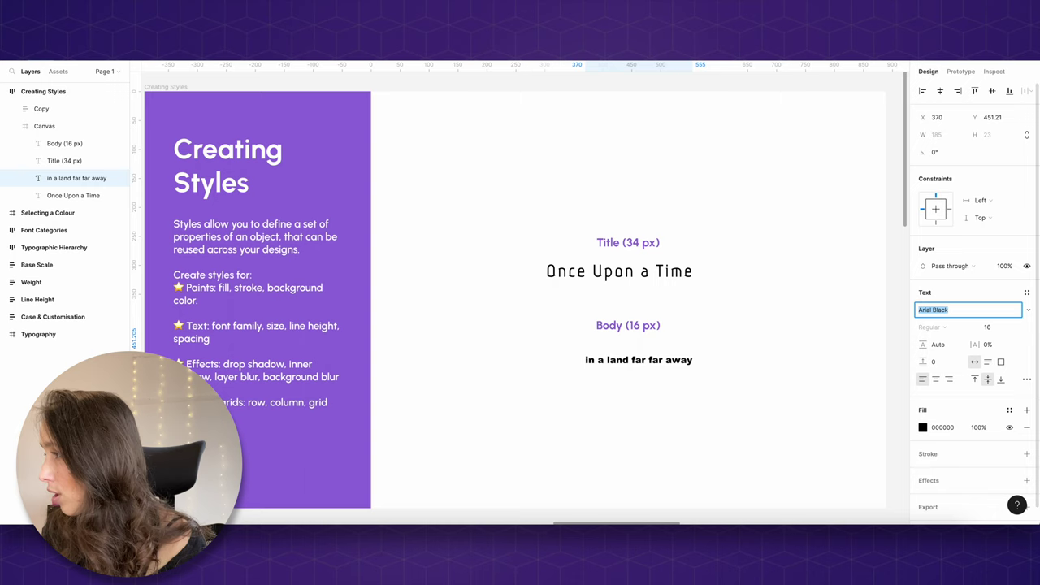
pyautogui.press('Down')
pyautogui.press('Down')
pyautogui.press('Down')
pyautogui.press('Down')
pyautogui.press('Down')
pyautogui.press('Down')
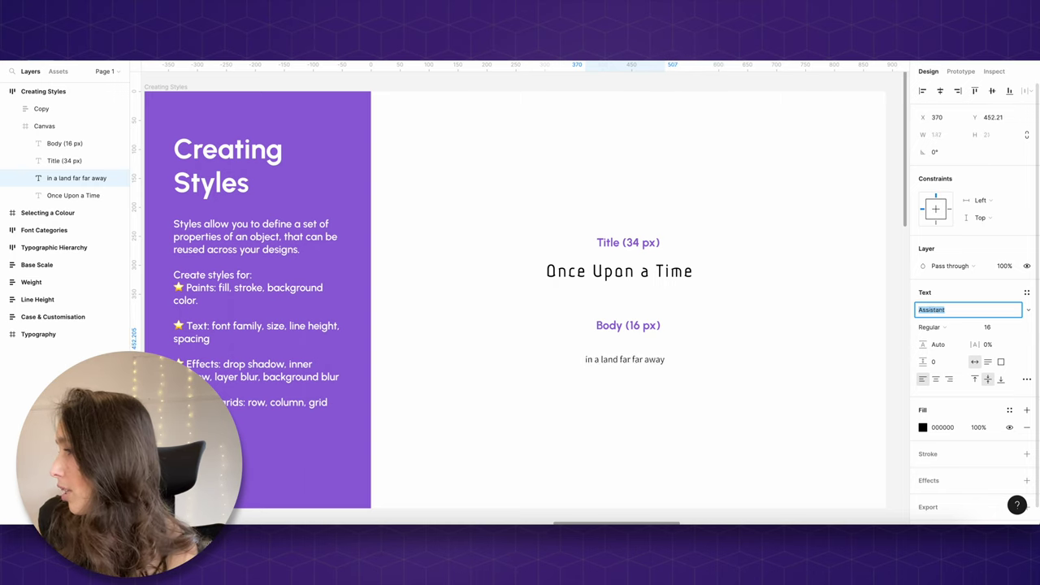
pyautogui.press('Down')
pyautogui.press('Down')
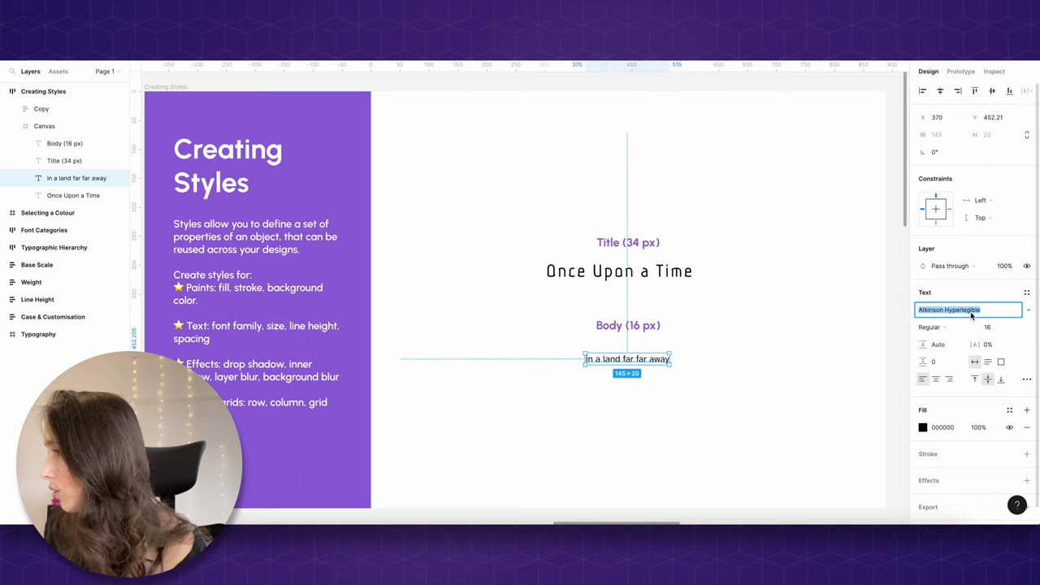
pyautogui.click(931, 327)
pyautogui.click(941, 343)
pyautogui.click(939, 346)
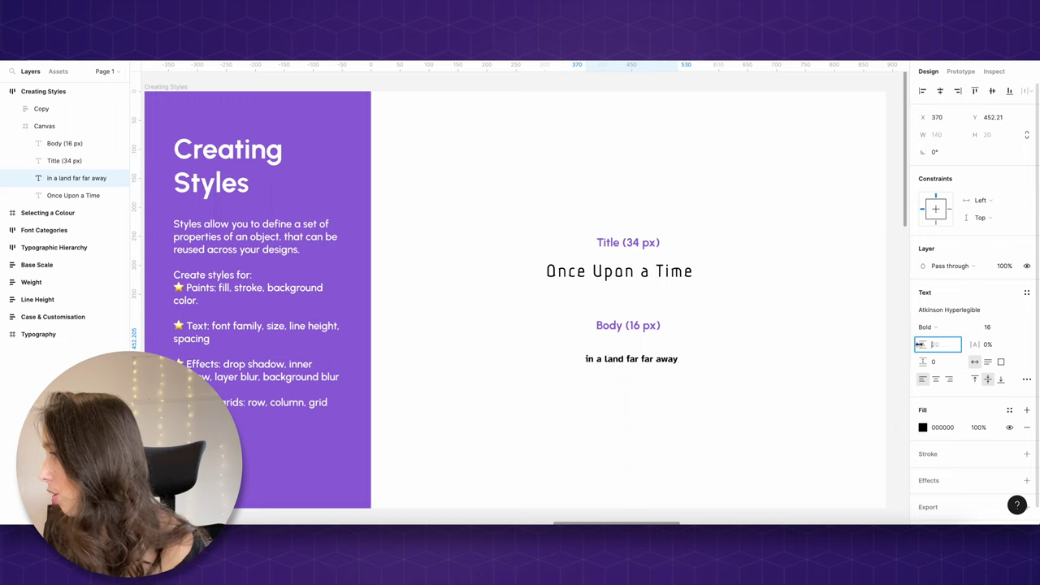
pyautogui.write('146%')
pyautogui.press('Return')
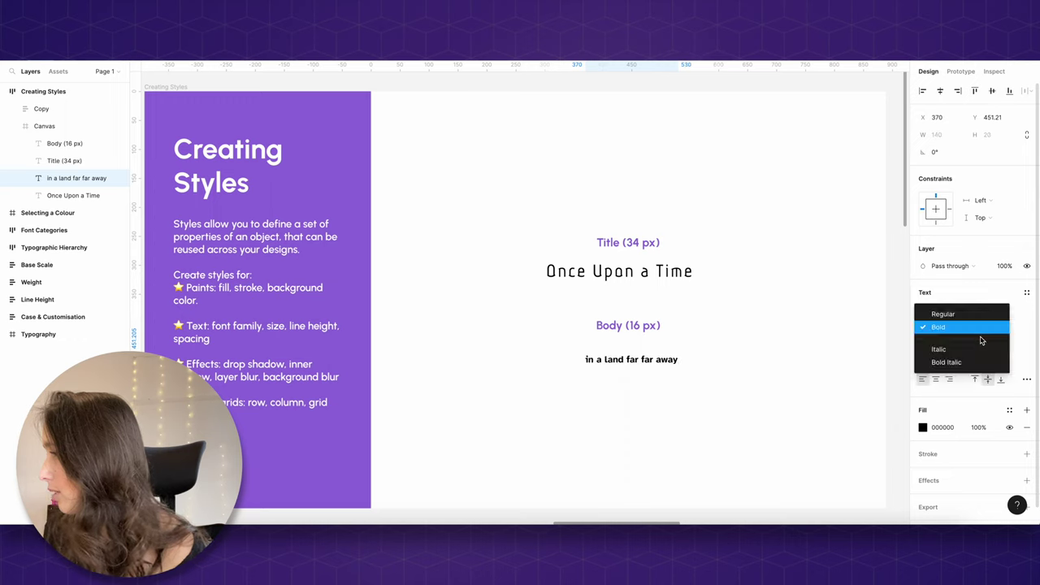
pyautogui.click(1004, 349)
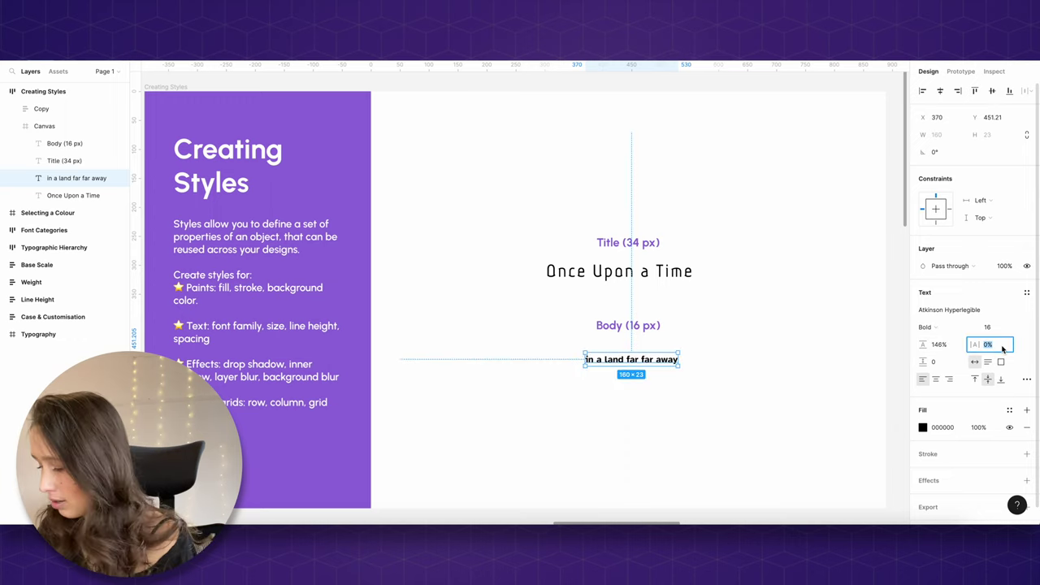
pyautogui.write('20')
pyautogui.press('Return')
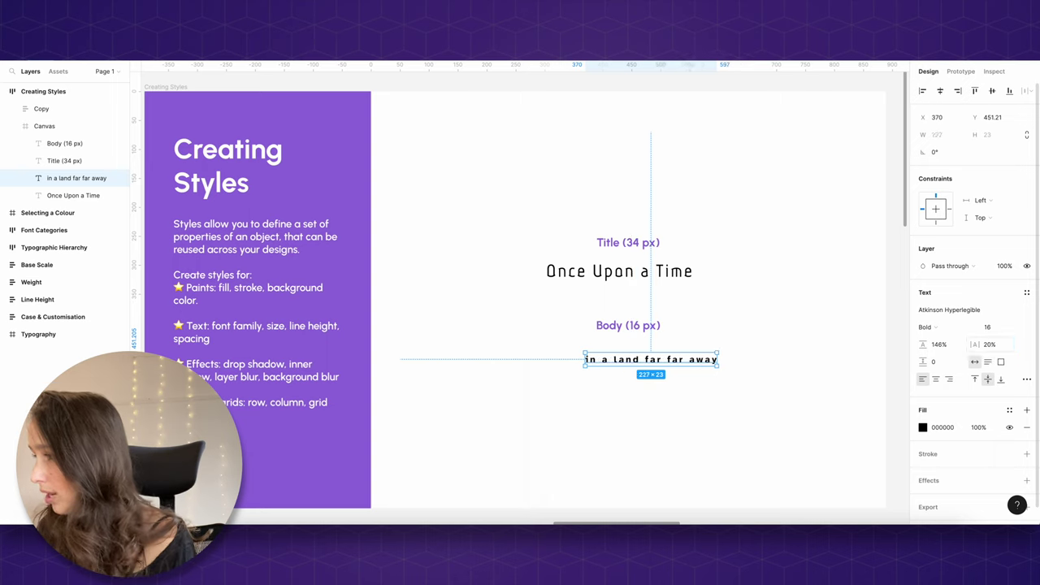
# - Save the body formatting as the My Fonts/My Body text style
pyautogui.click(1027, 293)
pyautogui.click(1025, 312)
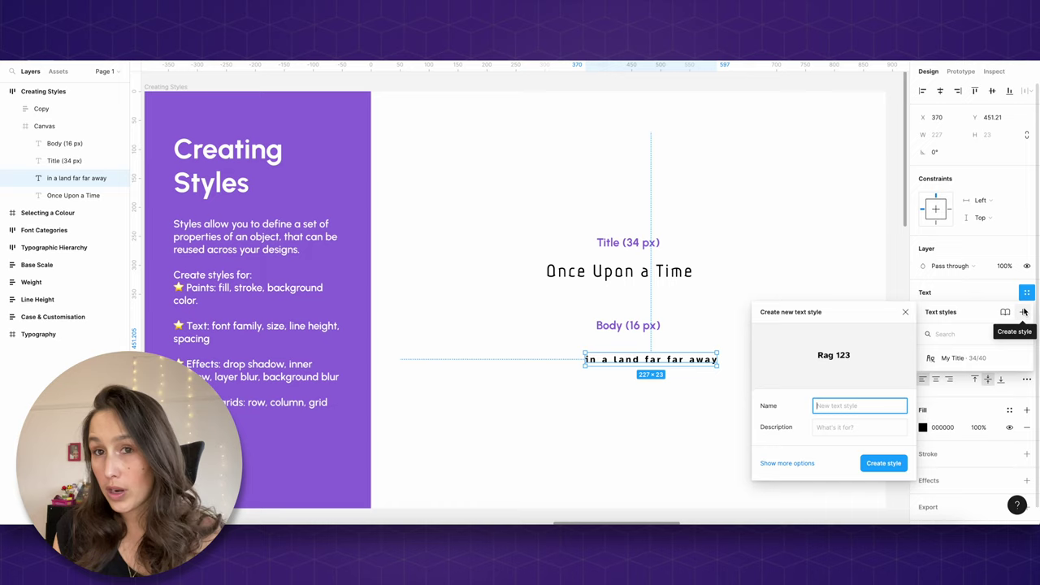
pyautogui.write('My Fonts / My Body')
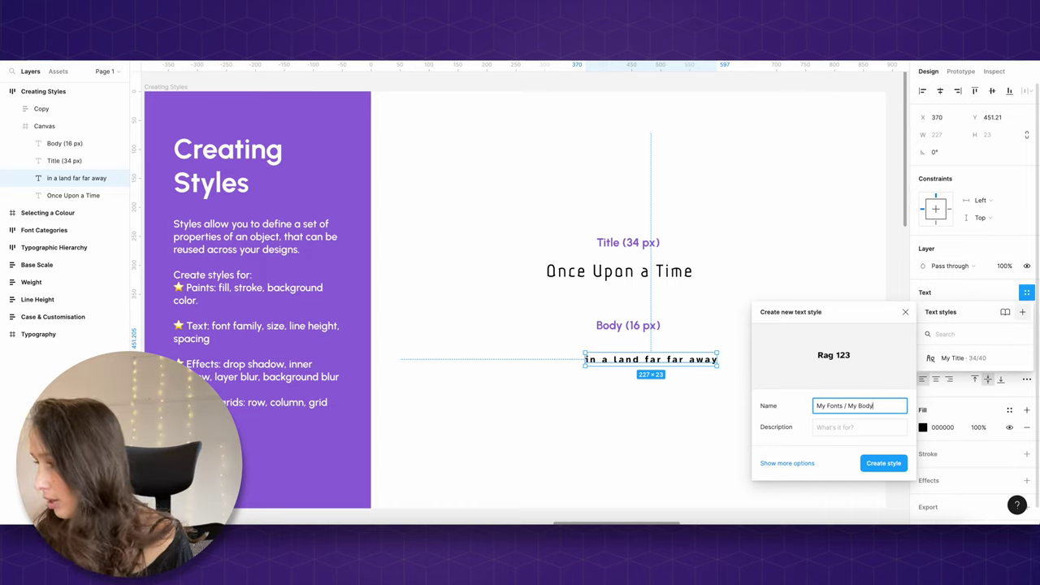
pyautogui.click(905, 464)
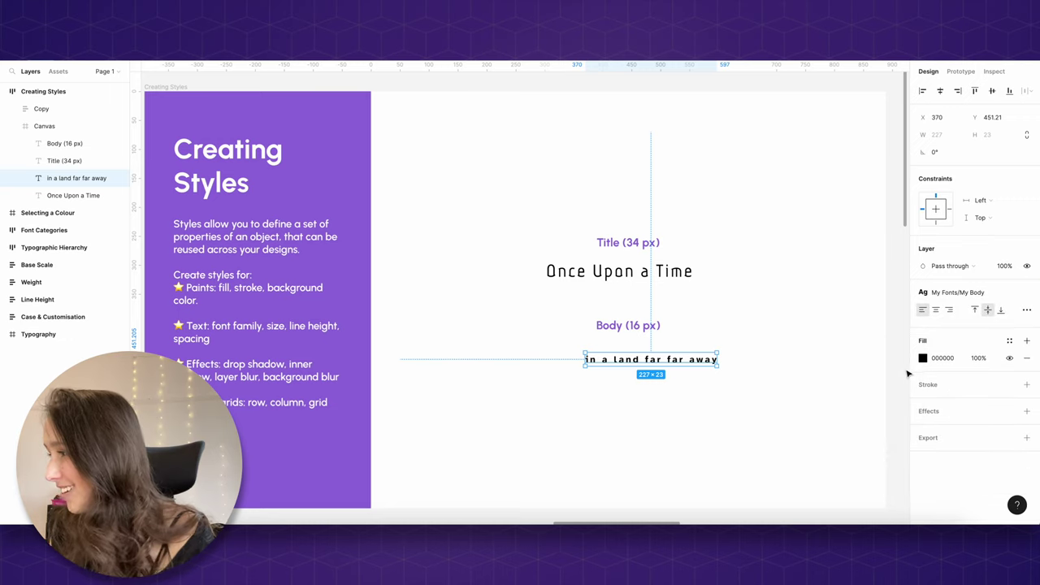
# - Move the My Title style into the My Fonts style group
pyautogui.click(906, 373)
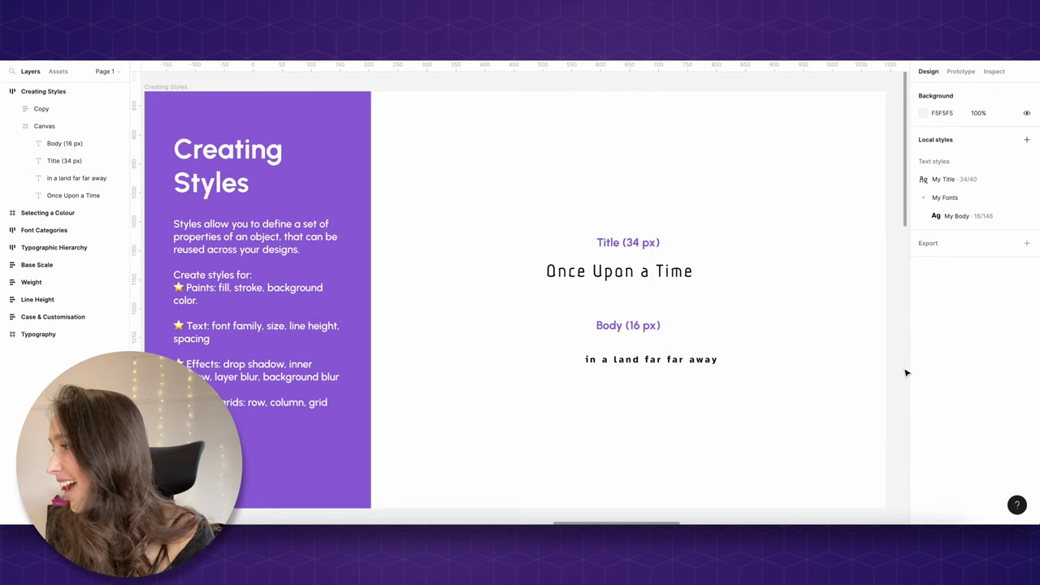
pyautogui.click(924, 199)
pyautogui.click(923, 199)
pyautogui.click(923, 199)
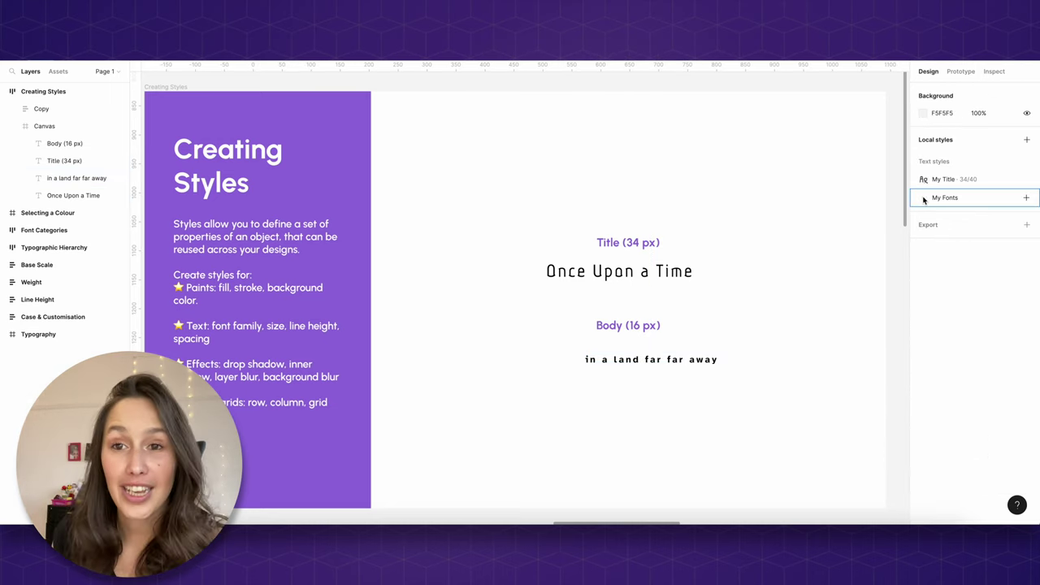
pyautogui.click(924, 199)
pyautogui.moveTo(955, 179); pyautogui.dragTo(957, 207)
# - Add a 'hello' text near the top of the canvas
pyautogui.click(704, 304)
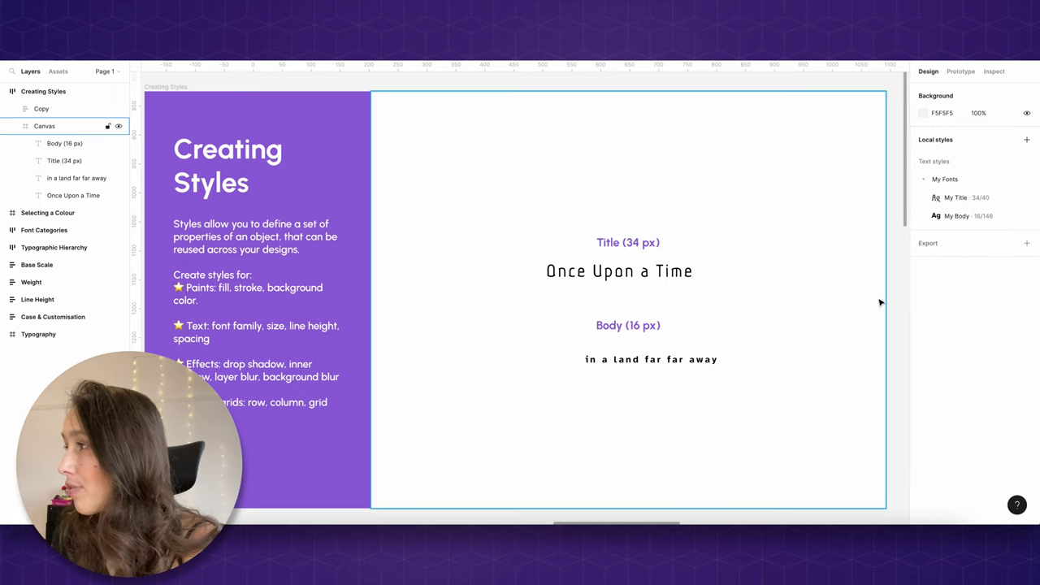
pyautogui.click(569, 195)
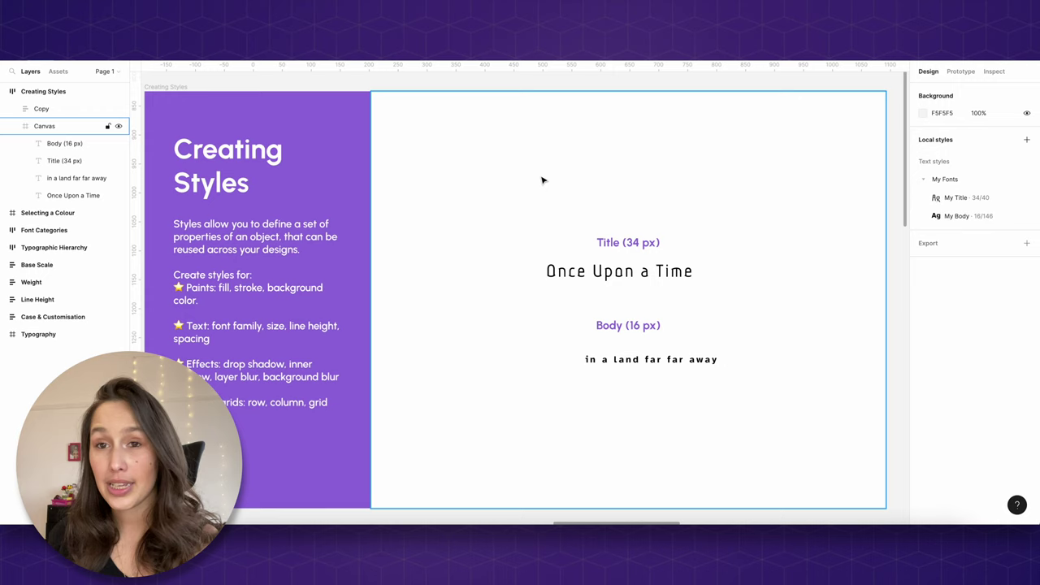
pyautogui.press('t')
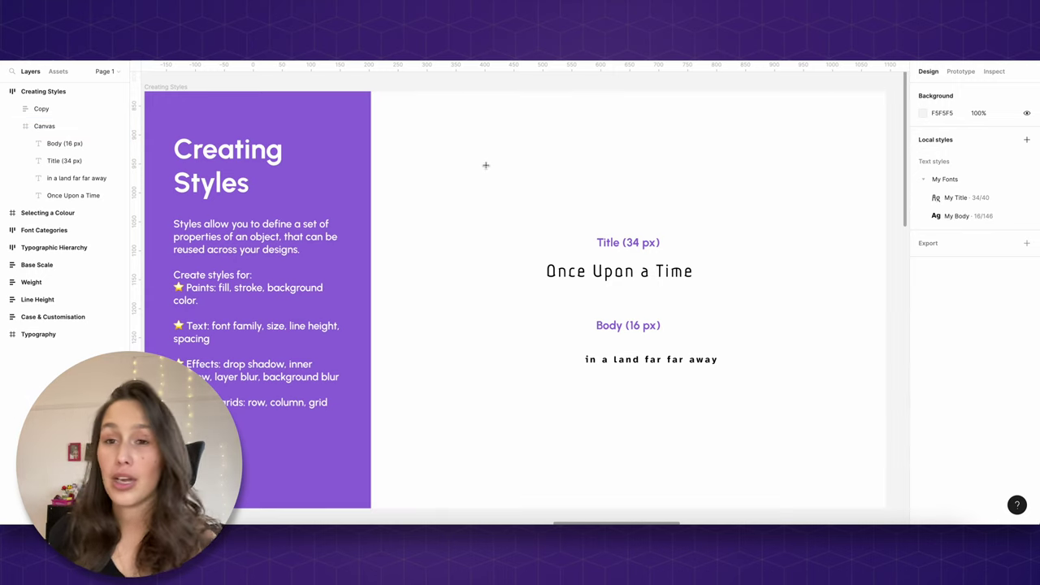
pyautogui.click(486, 165)
pyautogui.write('h')
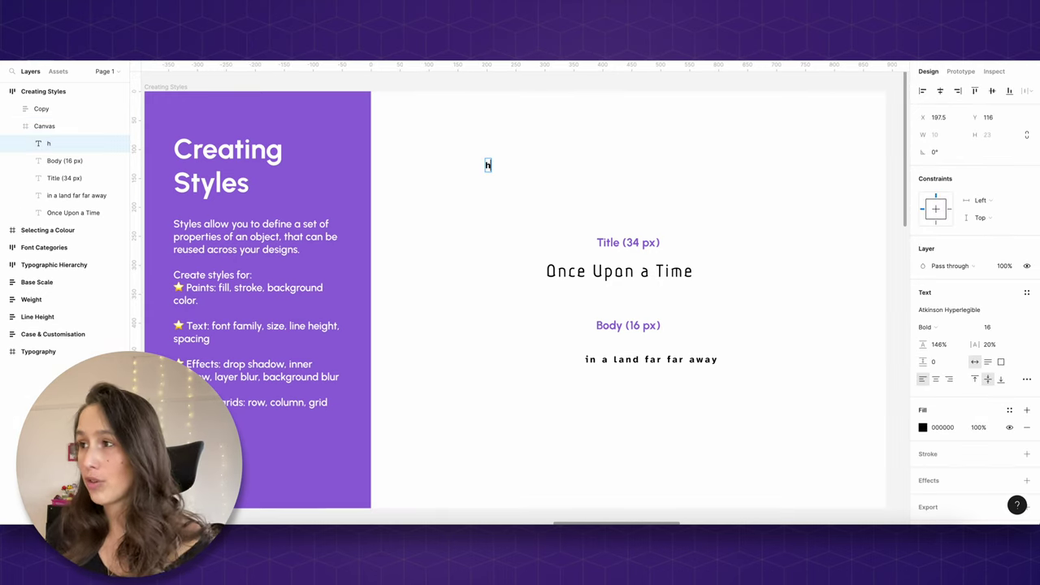
pyautogui.write('ello')
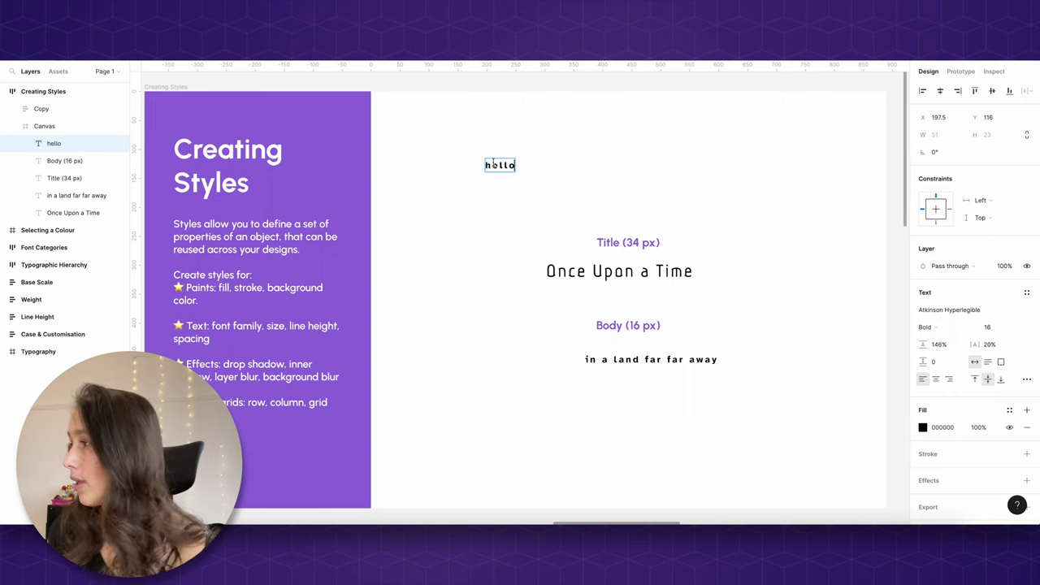
# - Detach the 'in a land far far away' text from the My Body style
pyautogui.click(1027, 293)
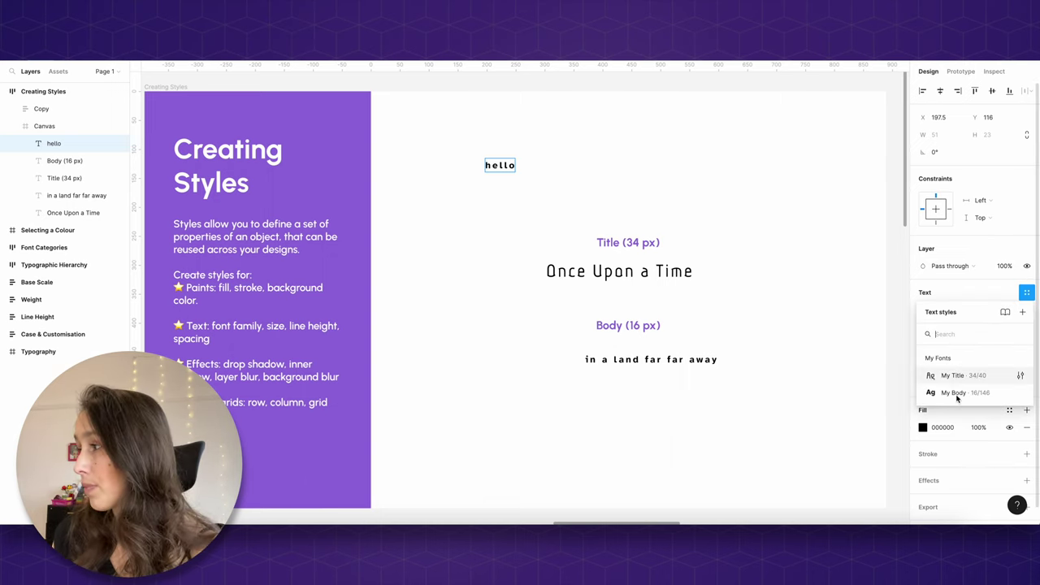
pyautogui.click(951, 333)
pyautogui.write('body')
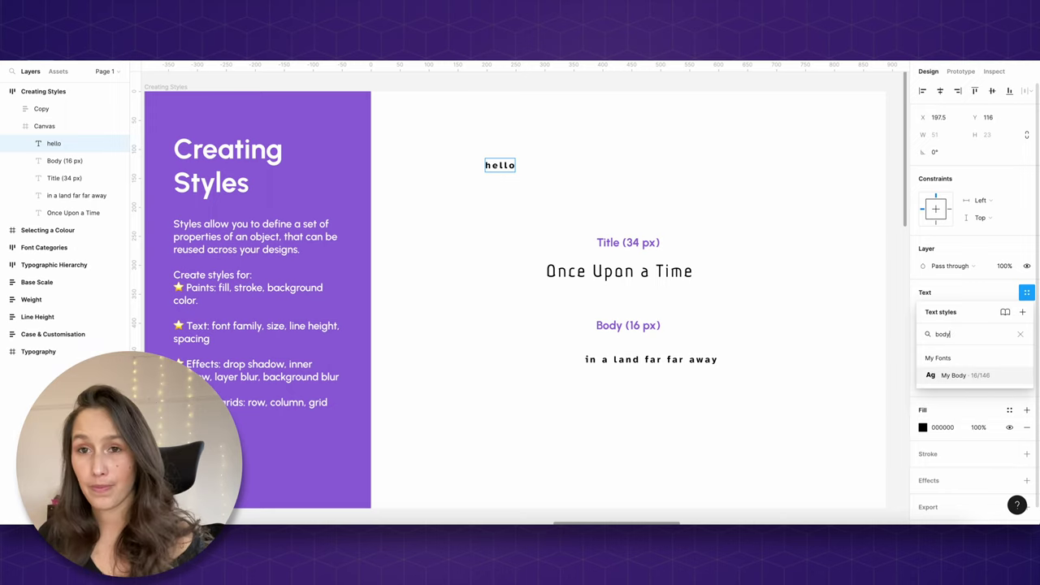
pyautogui.press('BackSpace')
pyautogui.press('BackSpace')
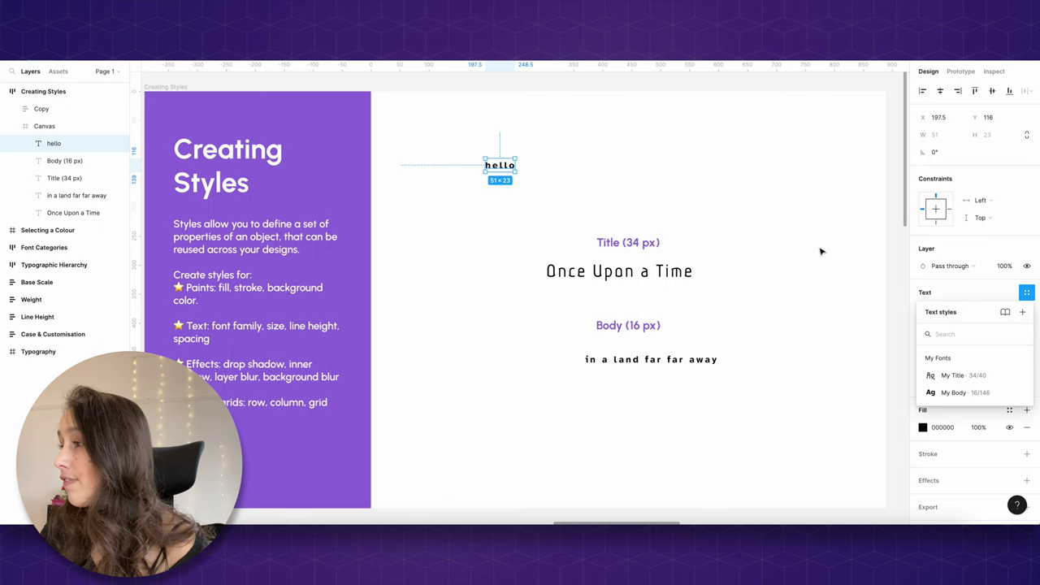
pyautogui.click(592, 355)
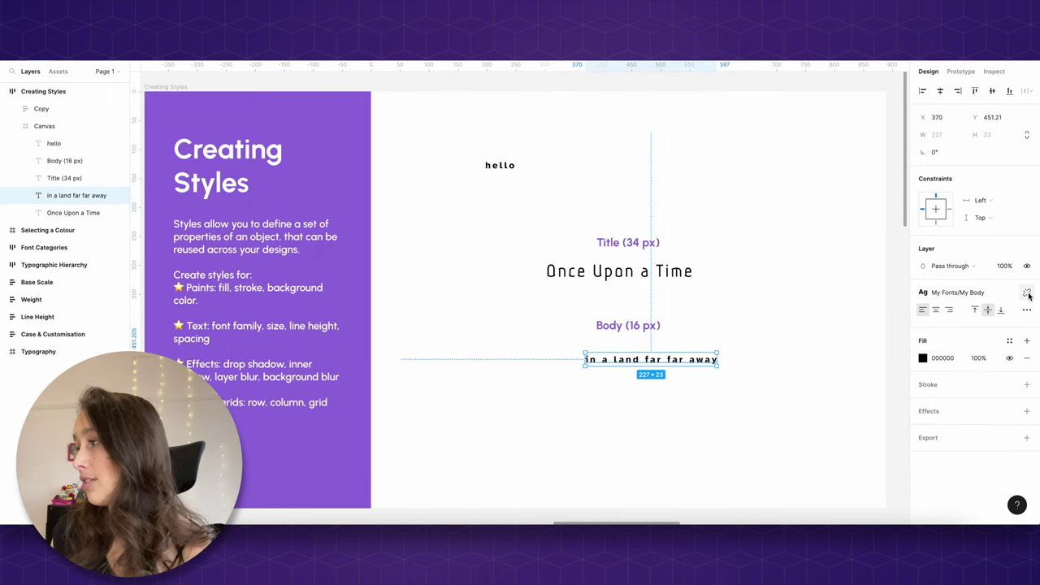
pyautogui.click(1028, 292)
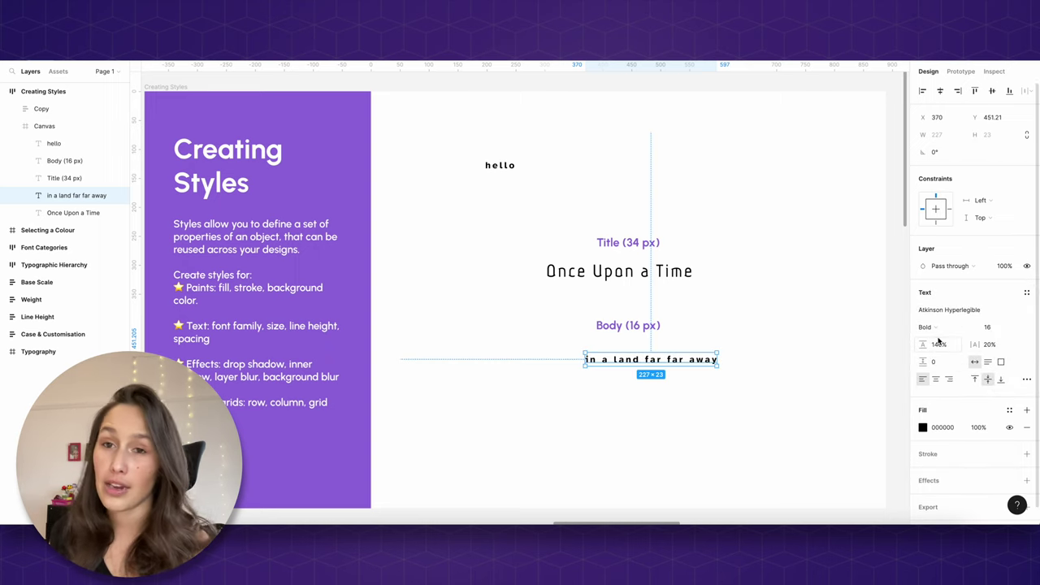
pyautogui.click(900, 290)
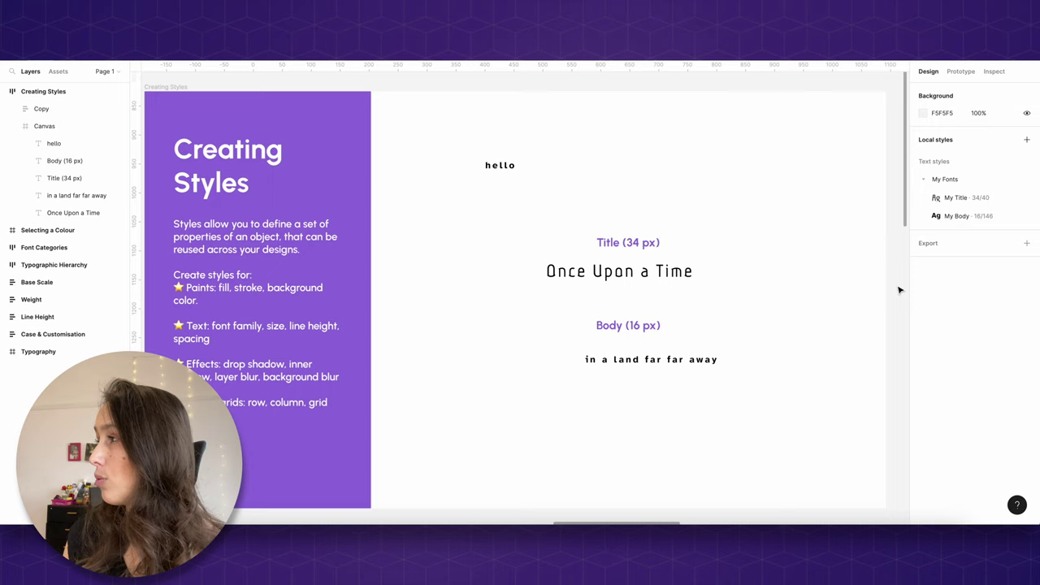
# - Delete the two styles, My Title and My Body, in the My Fonts folder
pyautogui.rightClick(975, 178)
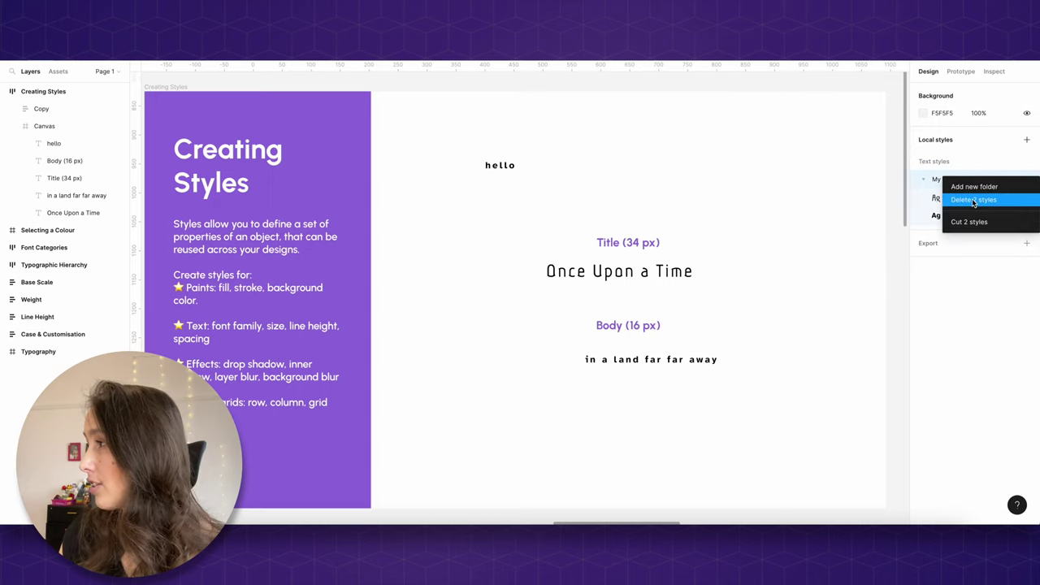
pyautogui.click(974, 200)
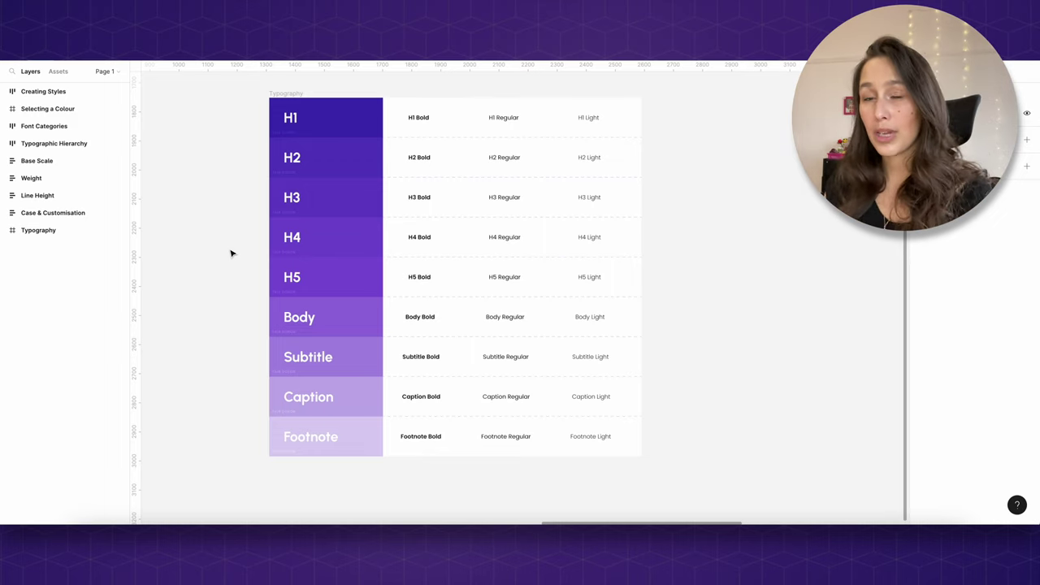
# - Duplicate the Typography frame, hide one copy, and move the visible frame back into place
pyautogui.click(285, 91)
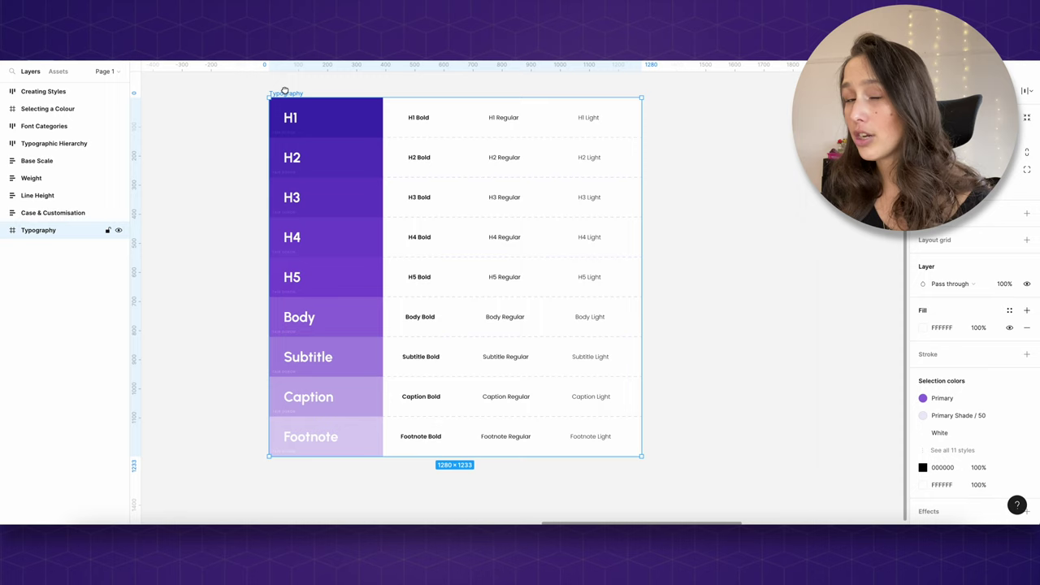
pyautogui.moveTo(286, 89); pyautogui.dragTo(712, 134)
pyautogui.click(300, 134)
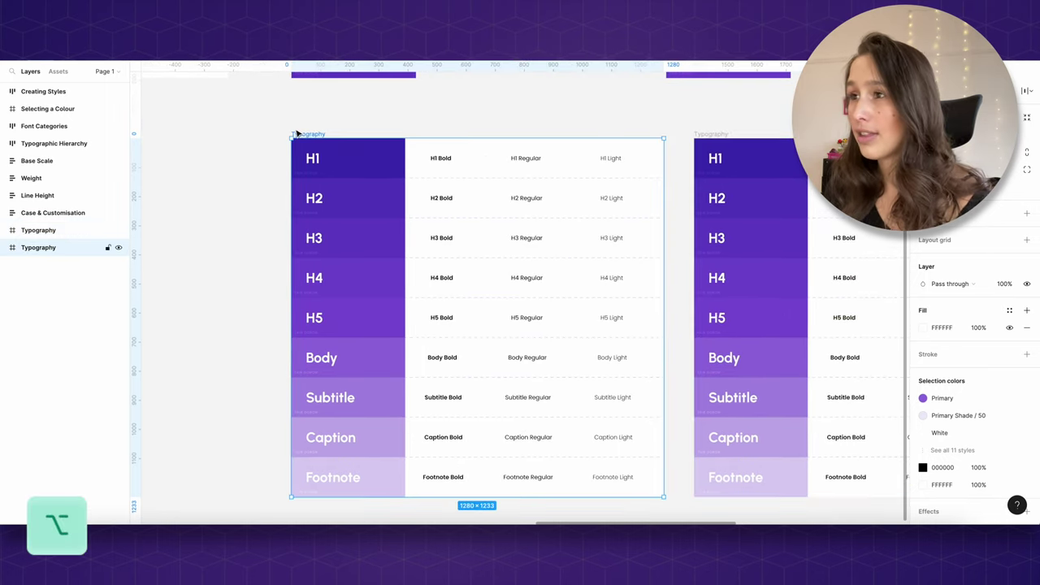
pyautogui.click(117, 248)
pyautogui.moveTo(708, 134); pyautogui.dragTo(274, 118)
# - Change all style labels in the Typography table to Poppins Regular at 16 px
pyautogui.click(693, 500)
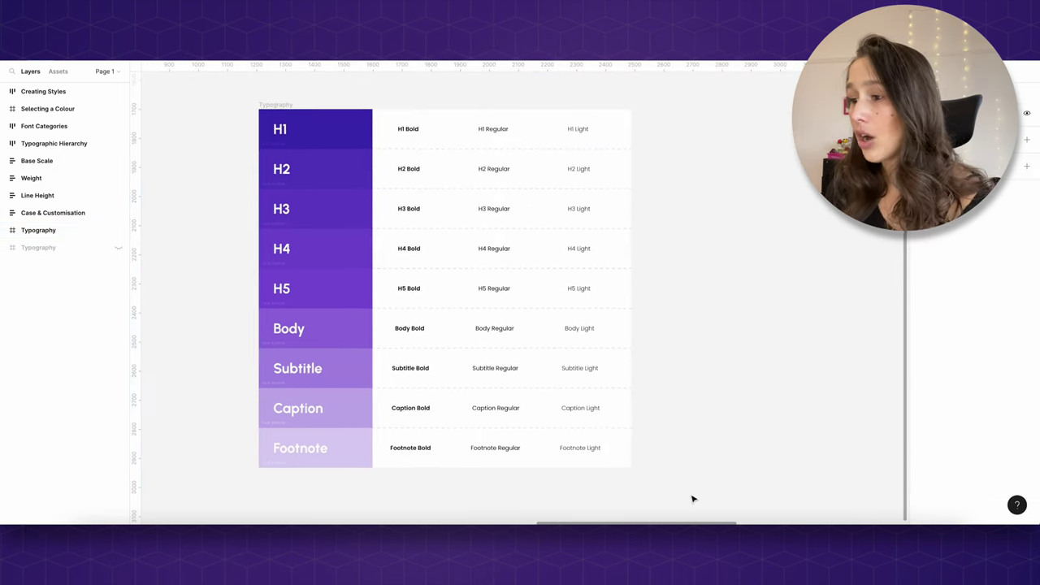
pyautogui.moveTo(693, 500); pyautogui.dragTo(384, 116)
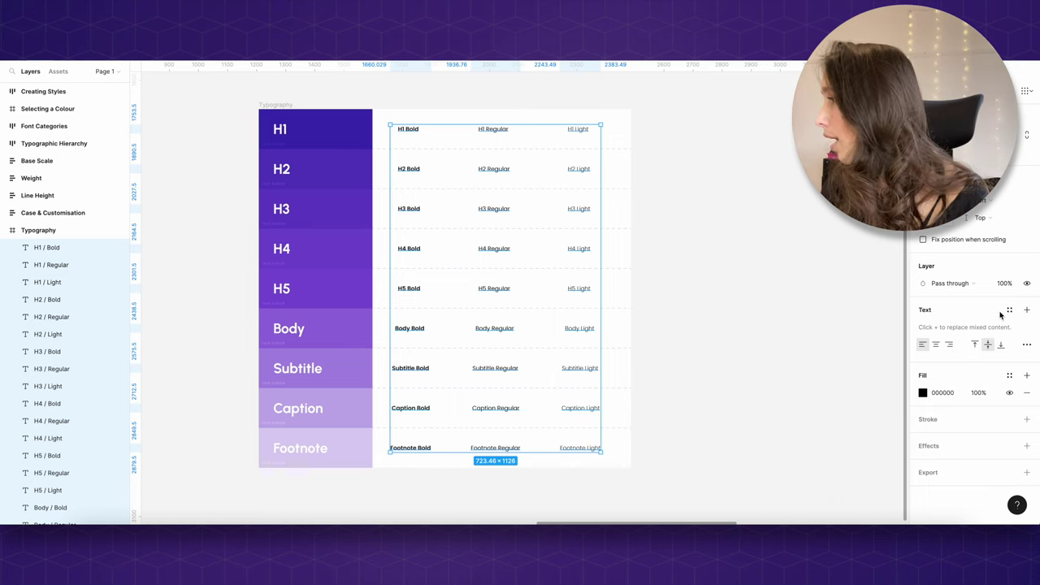
pyautogui.click(1027, 311)
pyautogui.click(971, 328)
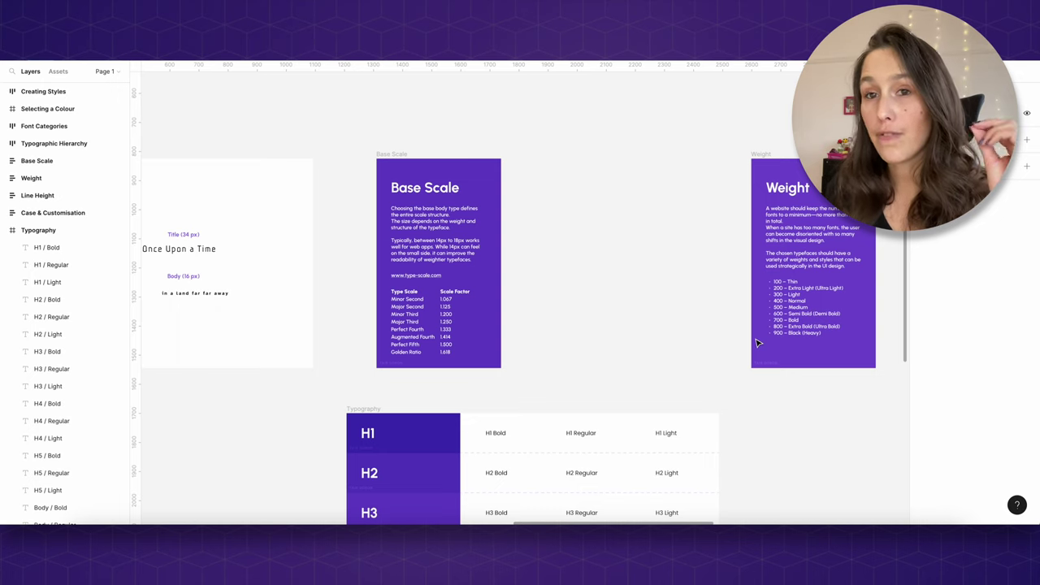
pyautogui.scroll(-8, 756, 343)
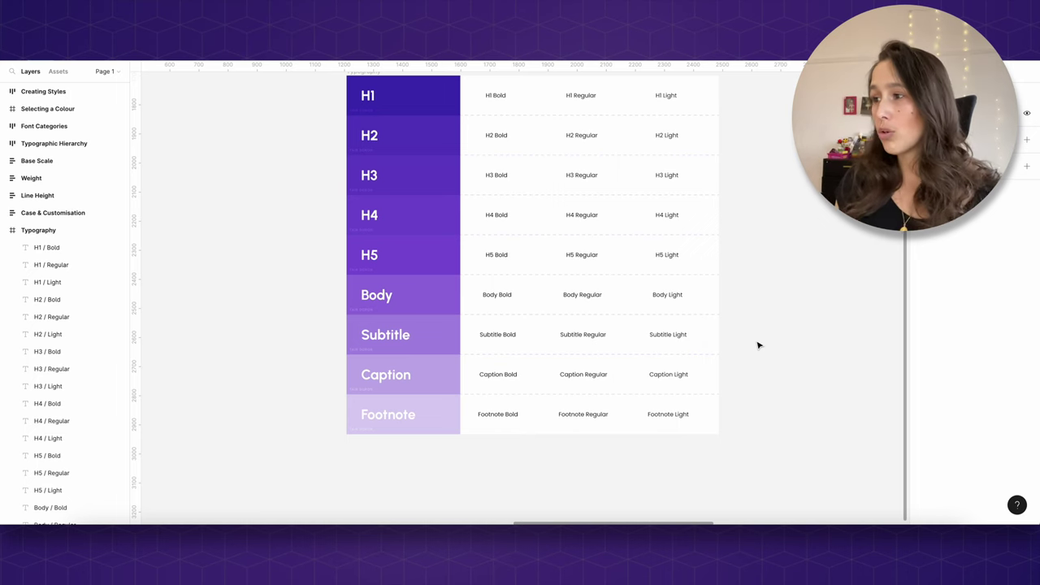
pyautogui.scroll(2, 759, 349)
pyautogui.moveTo(748, 478); pyautogui.dragTo(467, 123)
pyautogui.click(1008, 346)
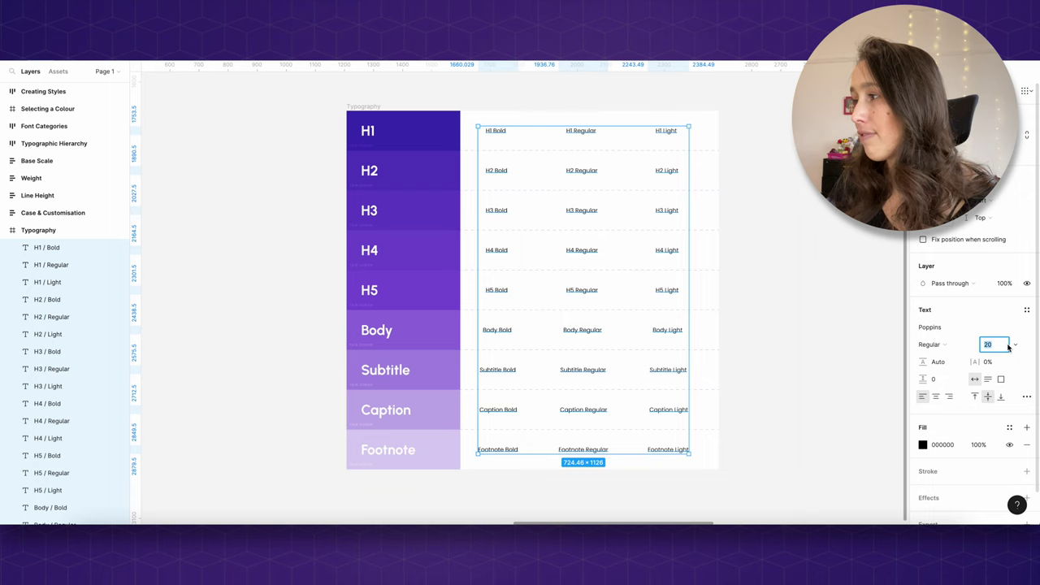
pyautogui.write('16')
pyautogui.press('Return')
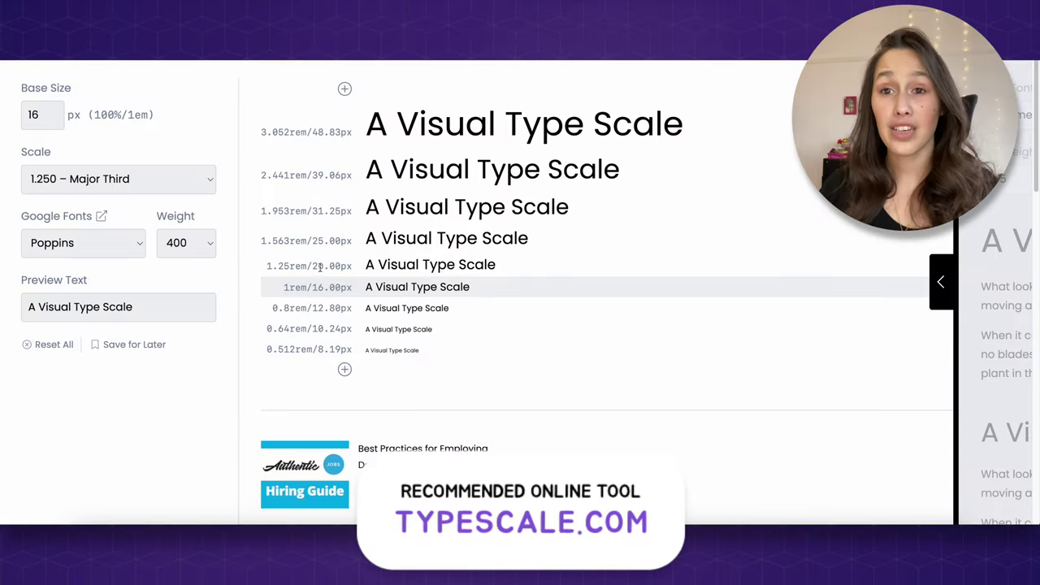
# - Keep the 16 px base size and Google Font Poppins at weight 400
pyautogui.doubleClick(32, 114)
pyautogui.click(63, 115)
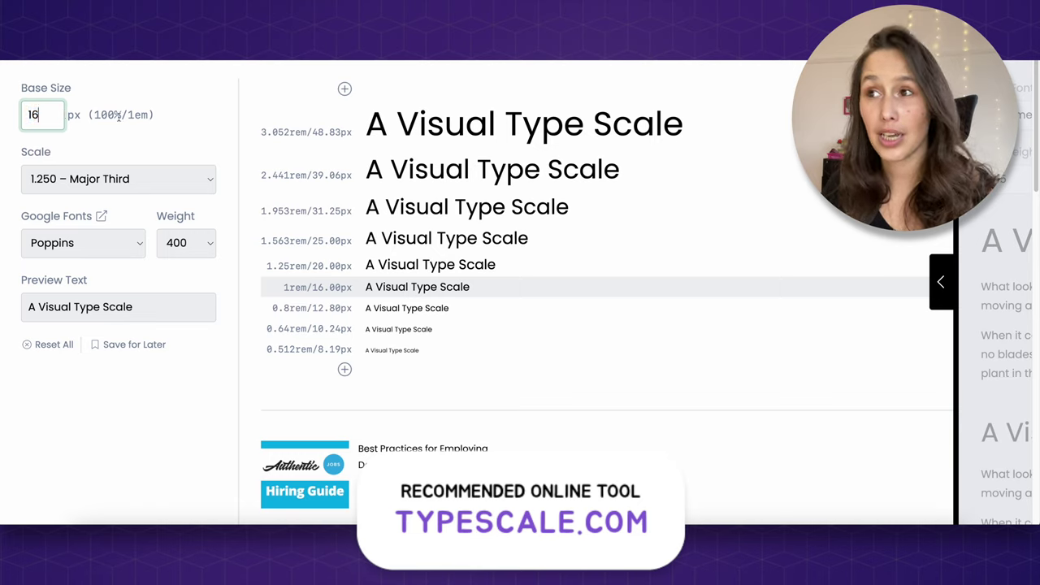
pyautogui.moveTo(93, 115); pyautogui.dragTo(162, 119)
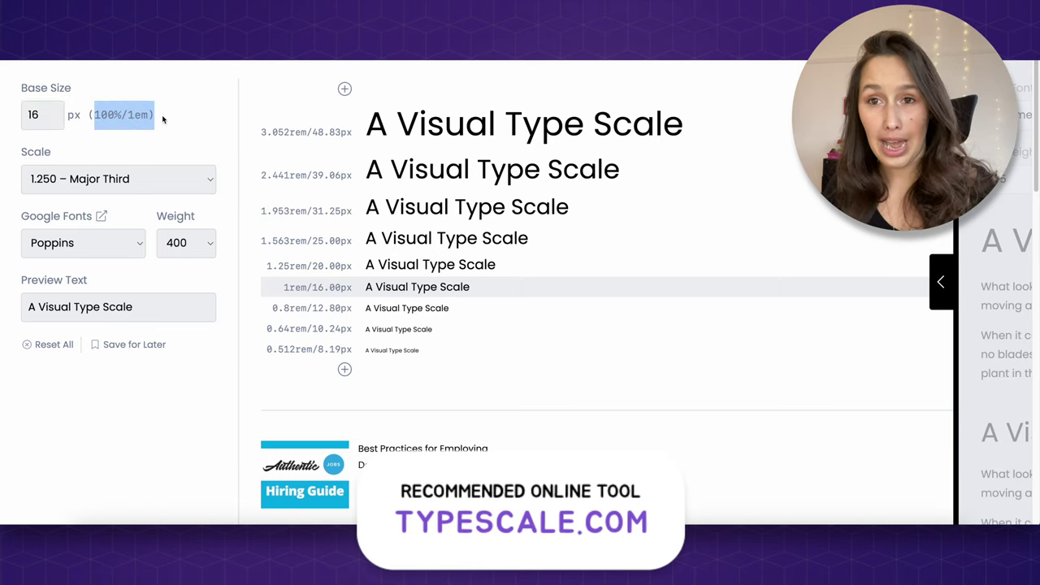
pyautogui.click(163, 119)
pyautogui.doubleClick(32, 114)
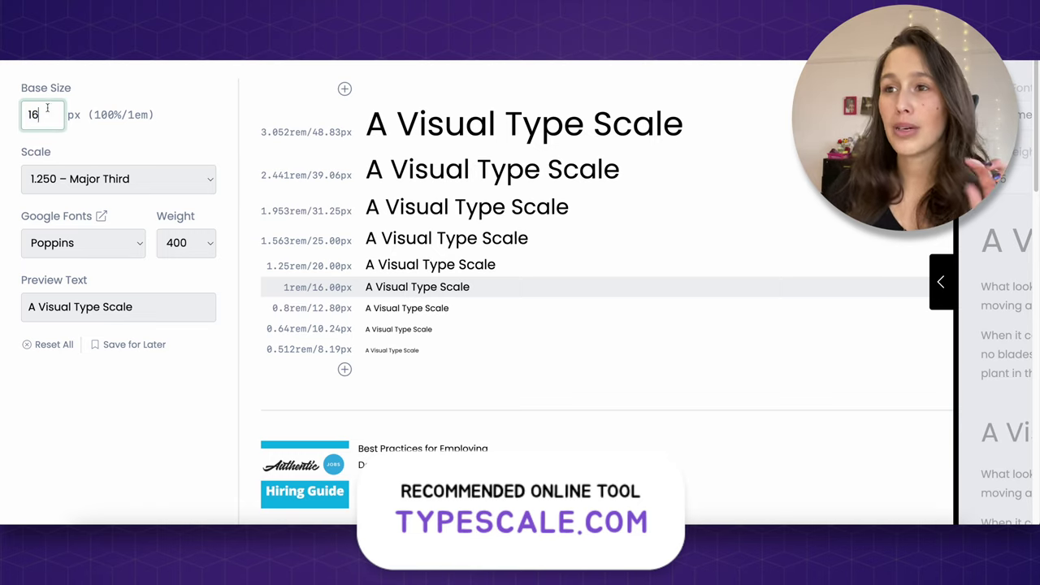
pyautogui.click(81, 243)
pyautogui.click(85, 251)
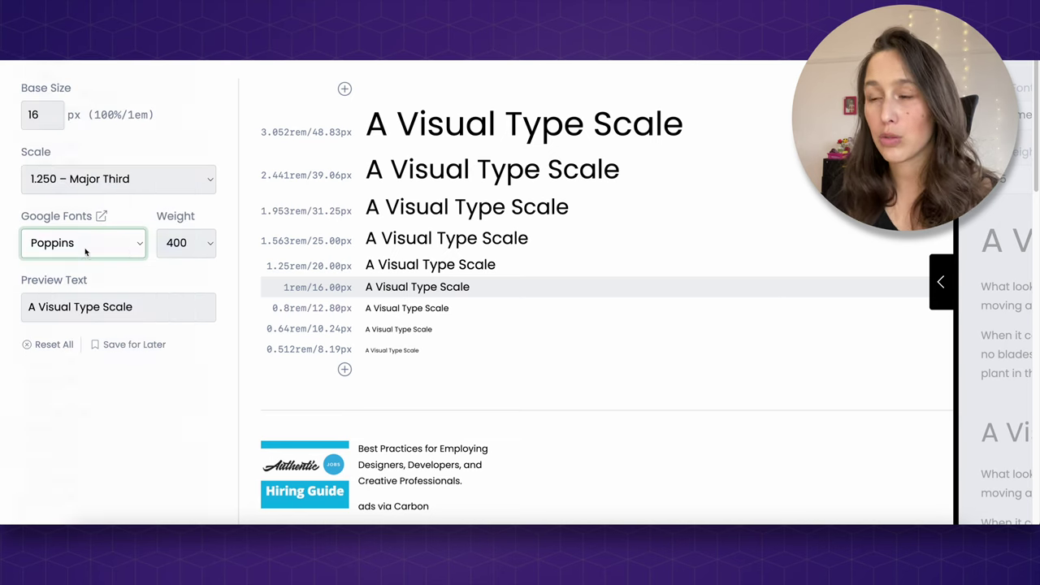
pyautogui.click(190, 248)
pyautogui.click(186, 241)
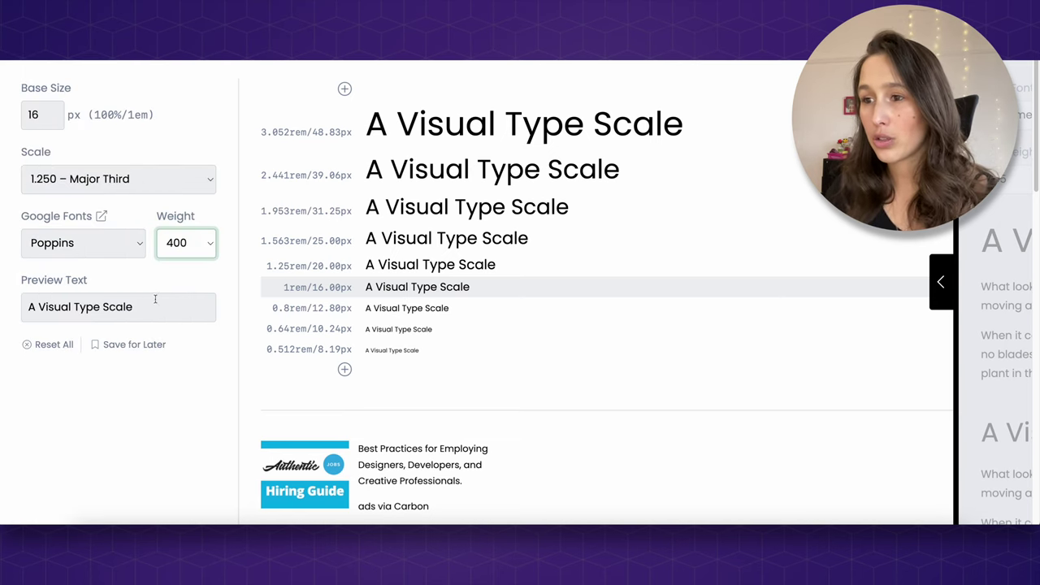
# - Replace the preview text with 'Figma master :)' and bring up the scale ratios
pyautogui.doubleClick(154, 301)
pyautogui.tripleClick(154, 301)
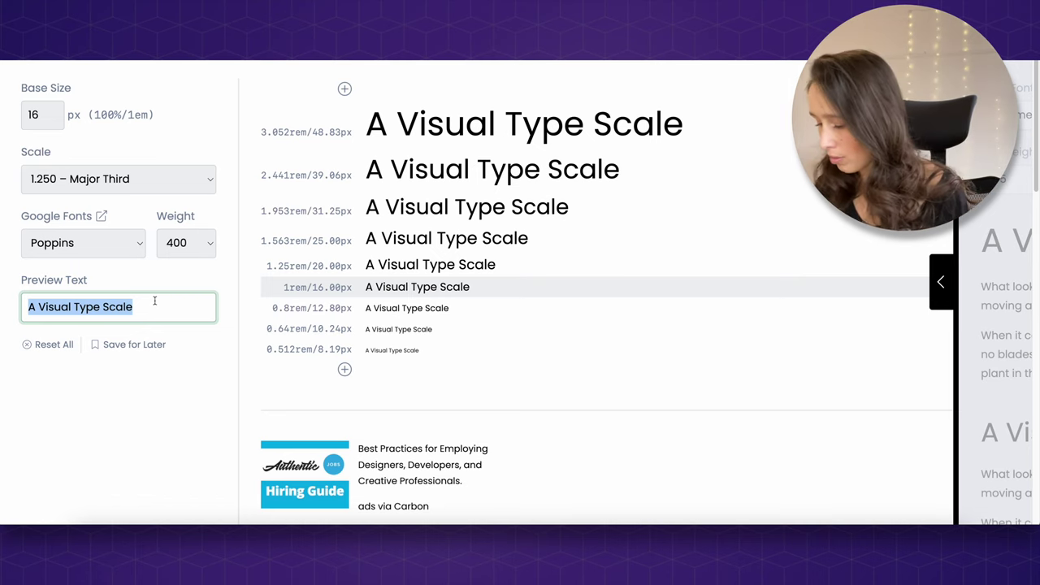
pyautogui.write('Figma ma')
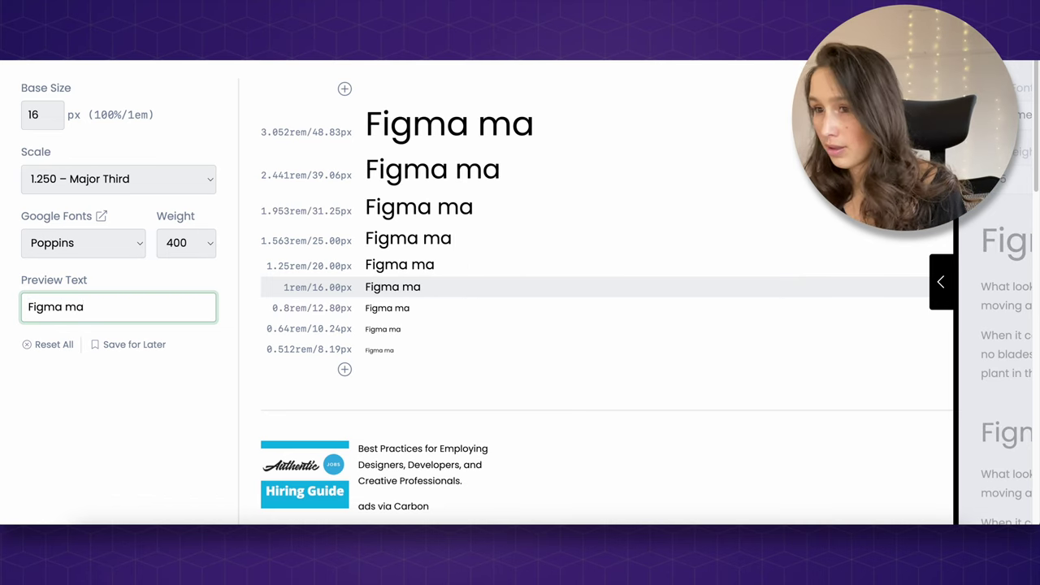
pyautogui.write('ster :)')
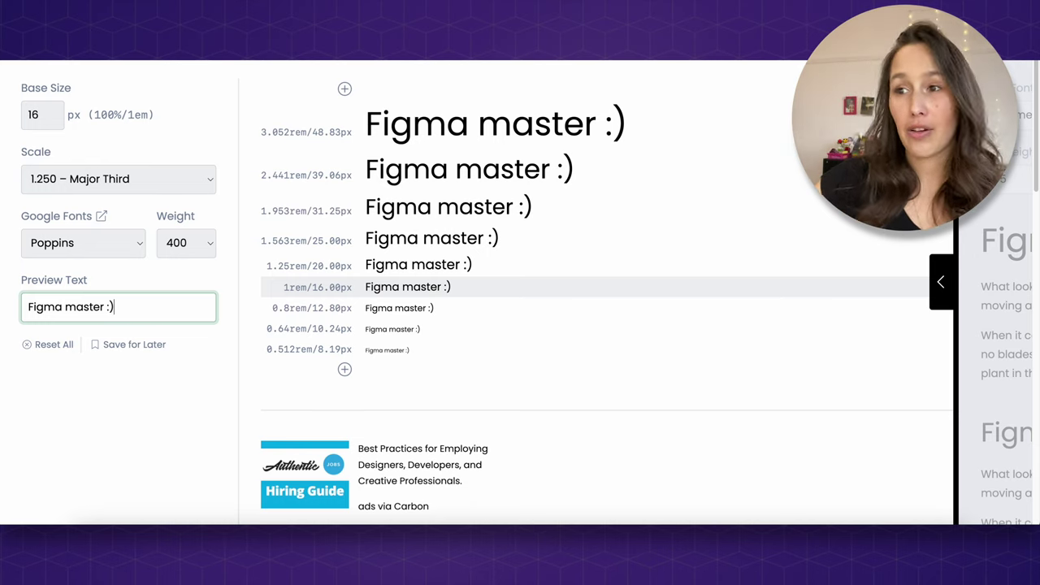
pyautogui.click(104, 178)
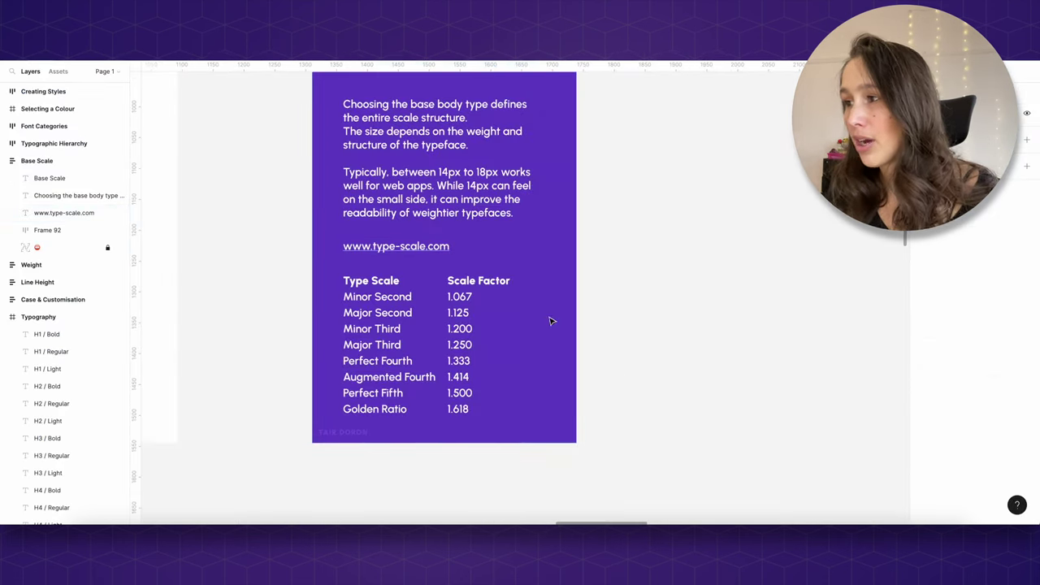
# - Try 1.414 Augmented Fourth and 1.500 Perfect Fifth, then return to 1.250 Major Third
pyautogui.click(467, 301)
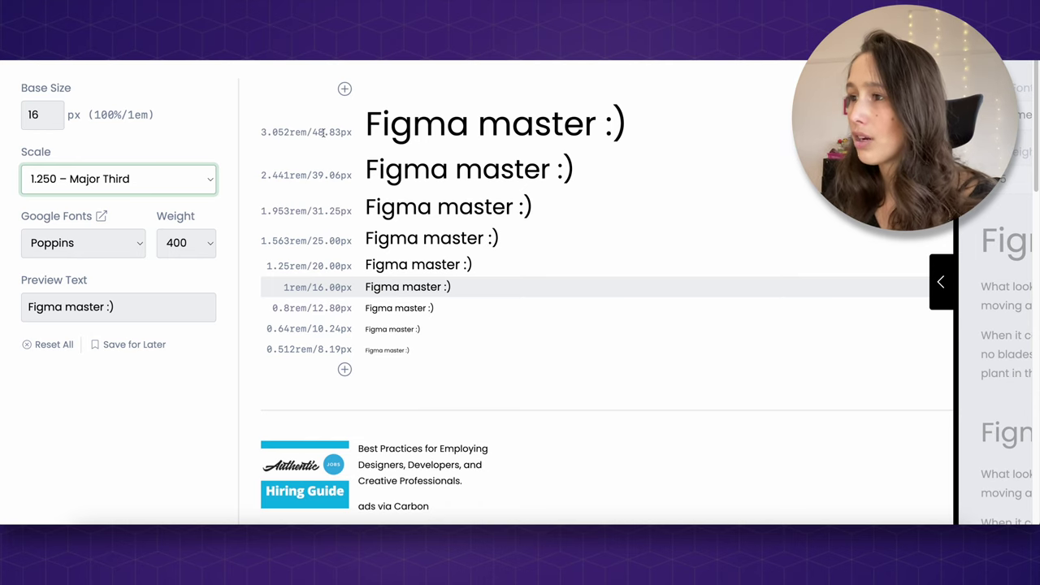
pyautogui.click(128, 180)
pyautogui.click(127, 214)
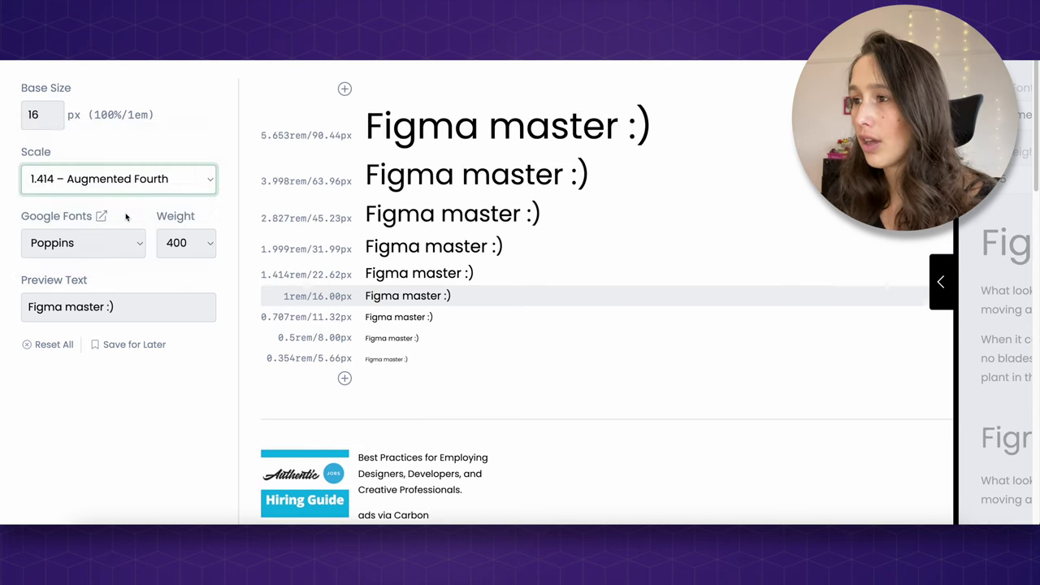
pyautogui.click(124, 182)
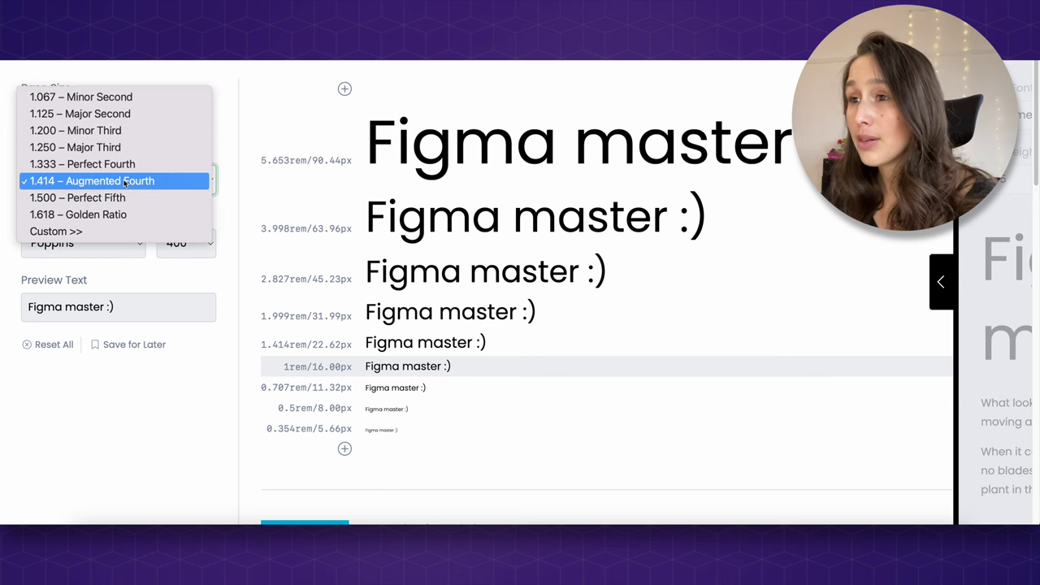
pyautogui.click(123, 199)
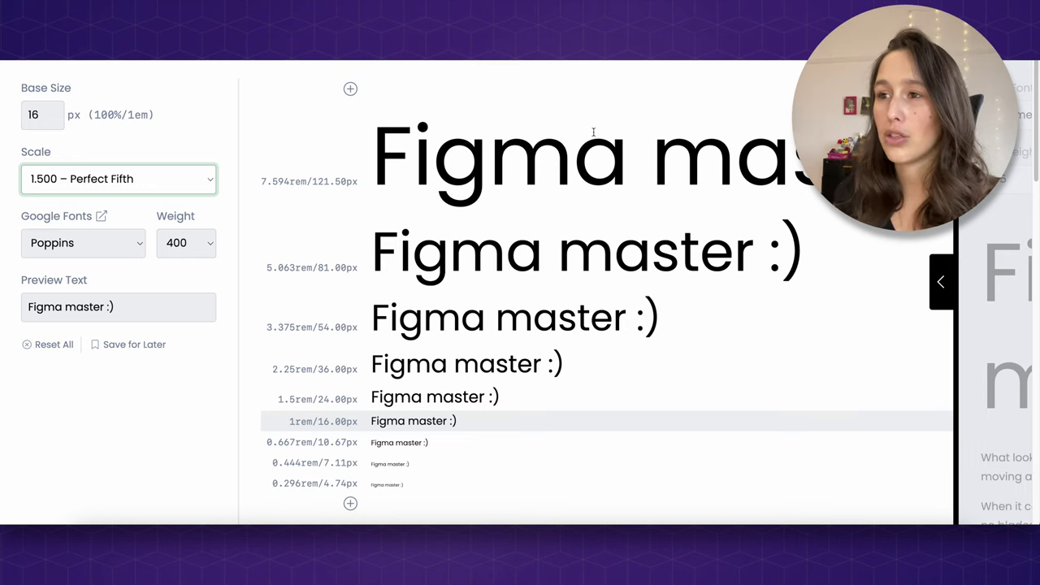
pyautogui.click(135, 175)
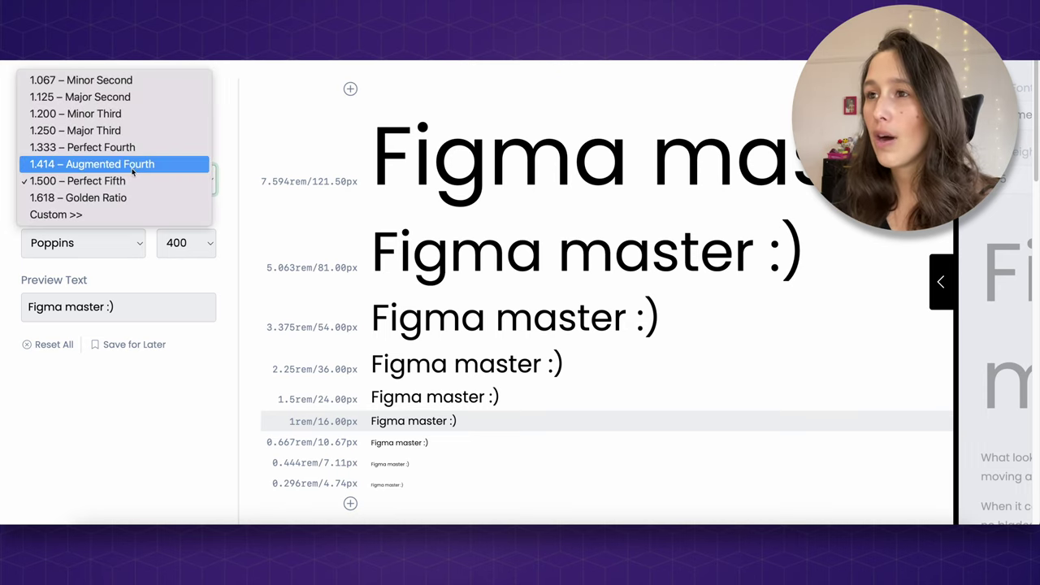
pyautogui.click(155, 123)
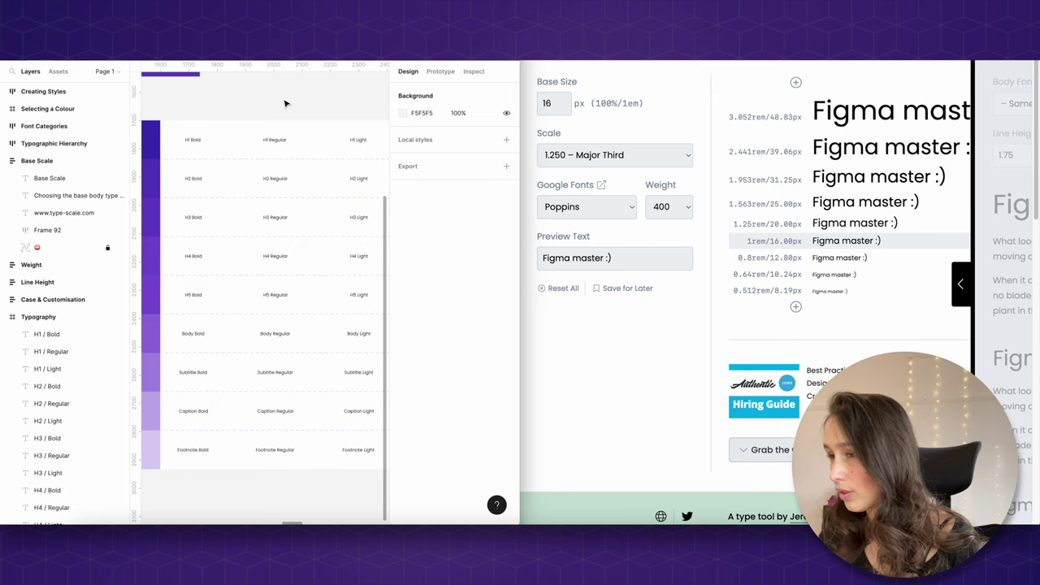
# - Set the three H4 text layers to font size 25, leaving the Body and H5 rows unchanged
pyautogui.scroll(-3, 285, 103)
pyautogui.scroll(1, 293, 130)
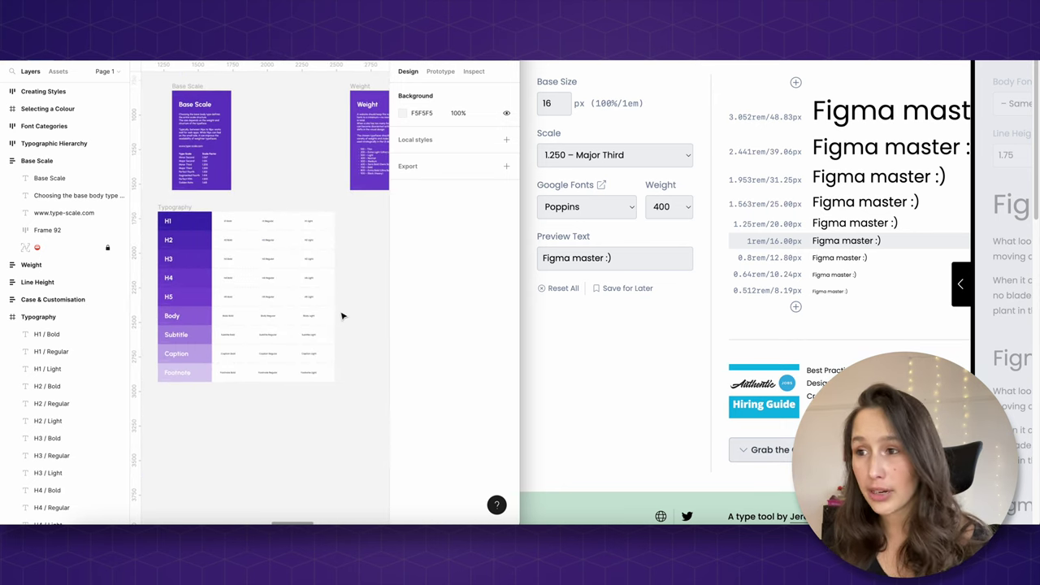
pyautogui.moveTo(342, 316); pyautogui.dragTo(220, 322)
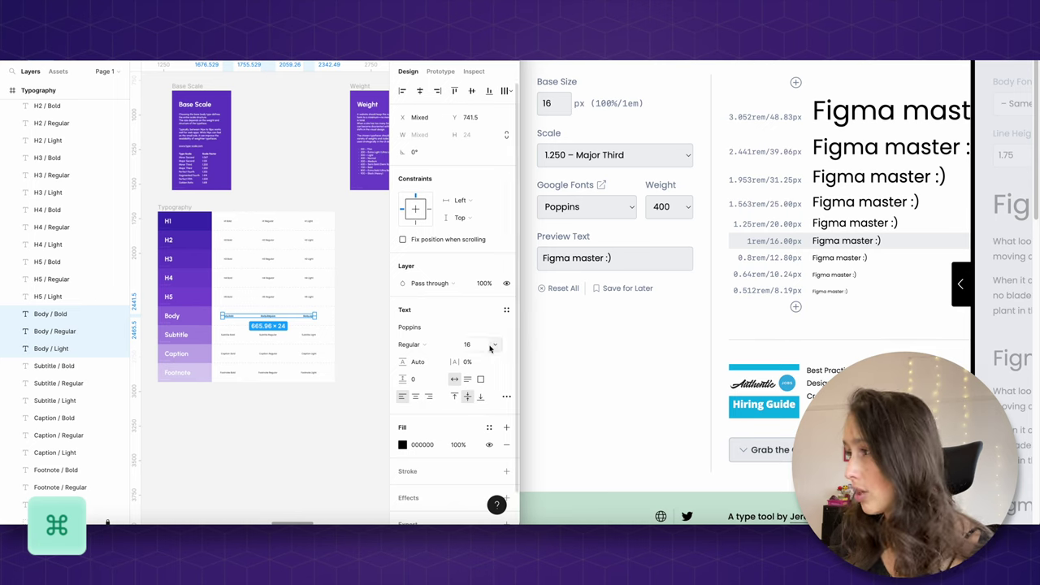
pyautogui.click(350, 303)
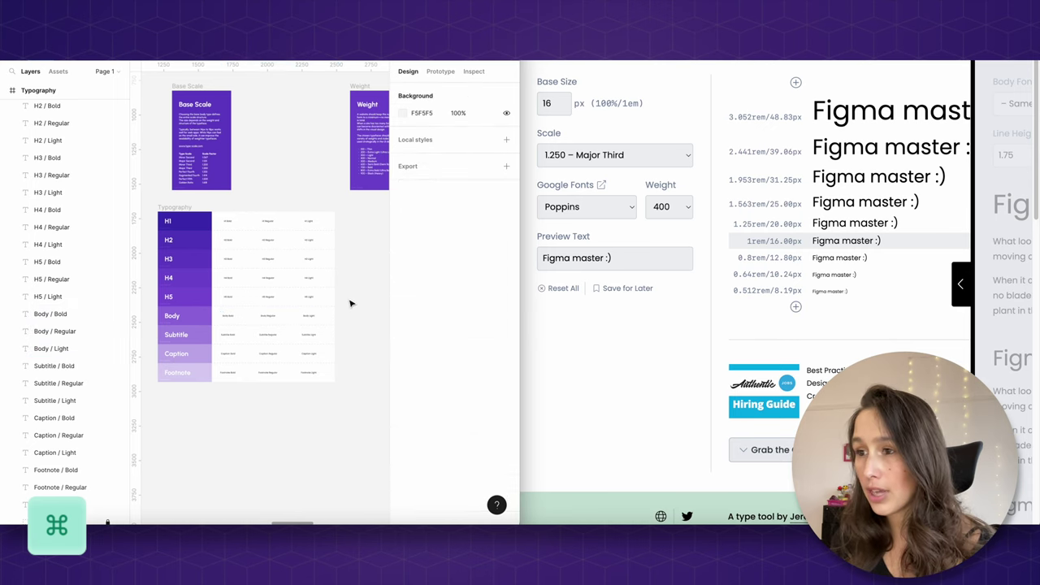
pyautogui.moveTo(350, 303); pyautogui.dragTo(221, 300)
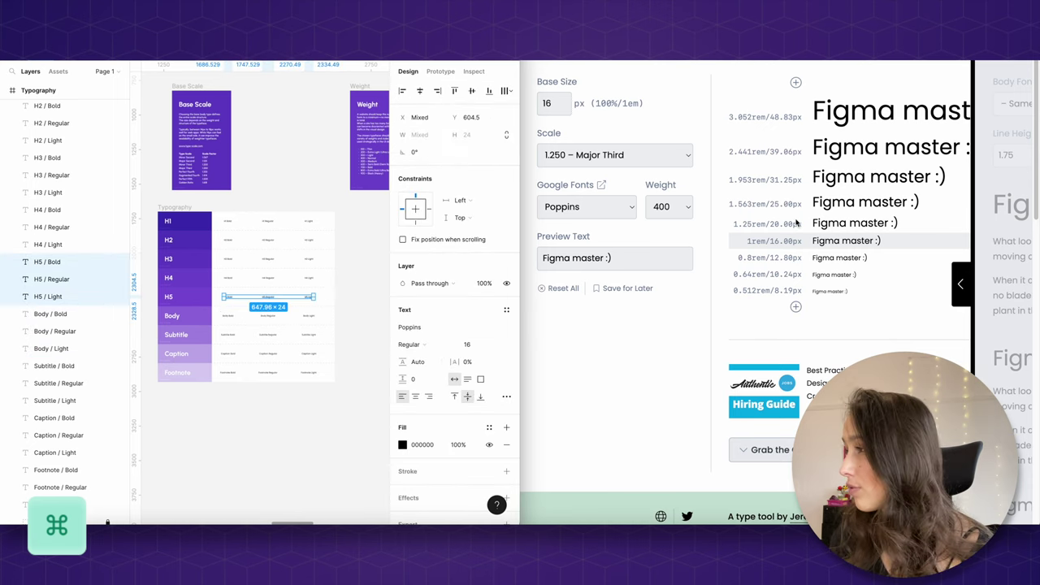
pyautogui.click(469, 345)
pyautogui.write('20')
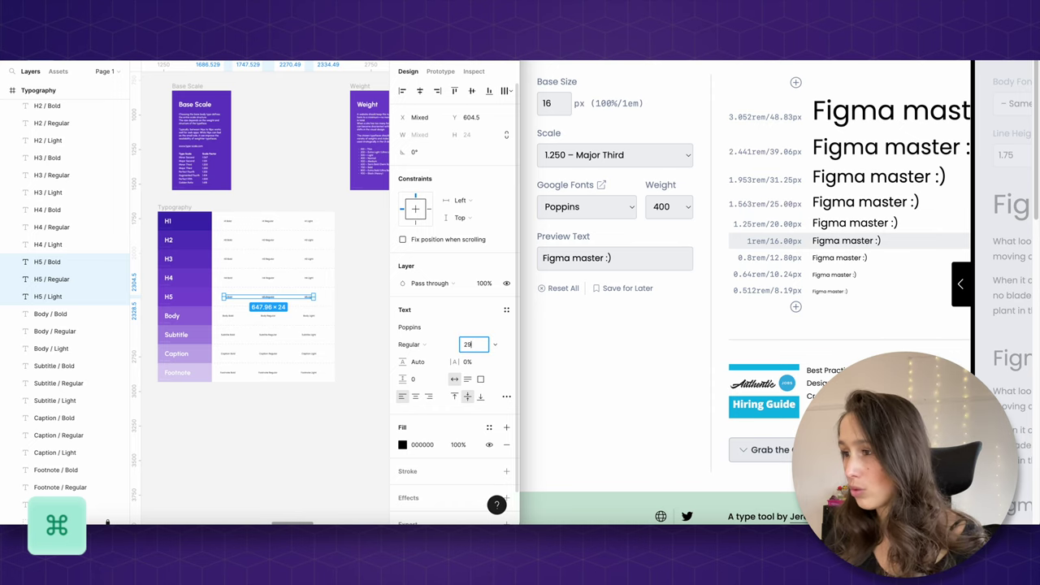
pyautogui.press('Escape')
pyautogui.click(298, 282)
pyautogui.moveTo(297, 281); pyautogui.dragTo(221, 280)
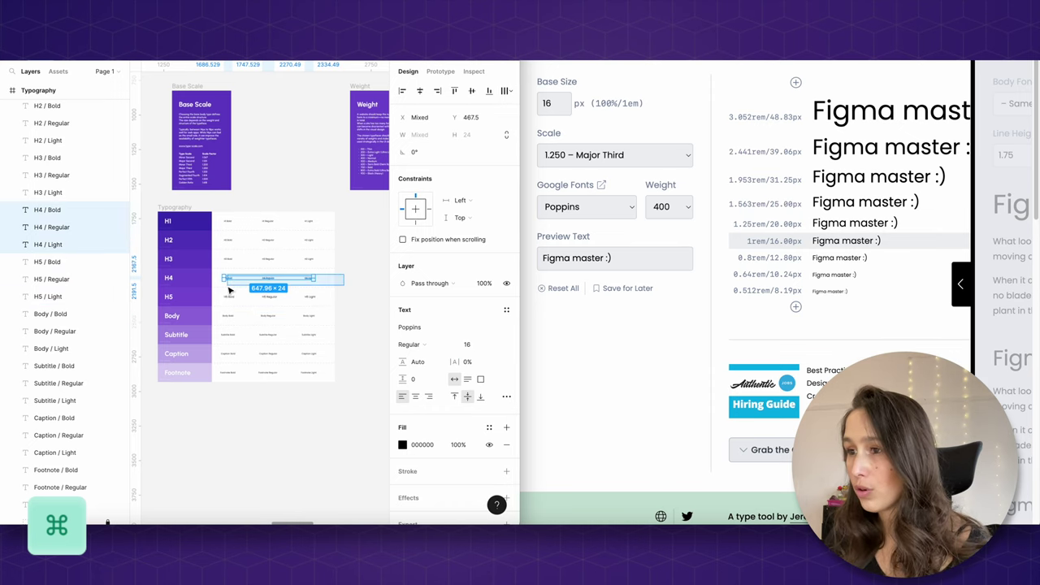
pyautogui.click(483, 346)
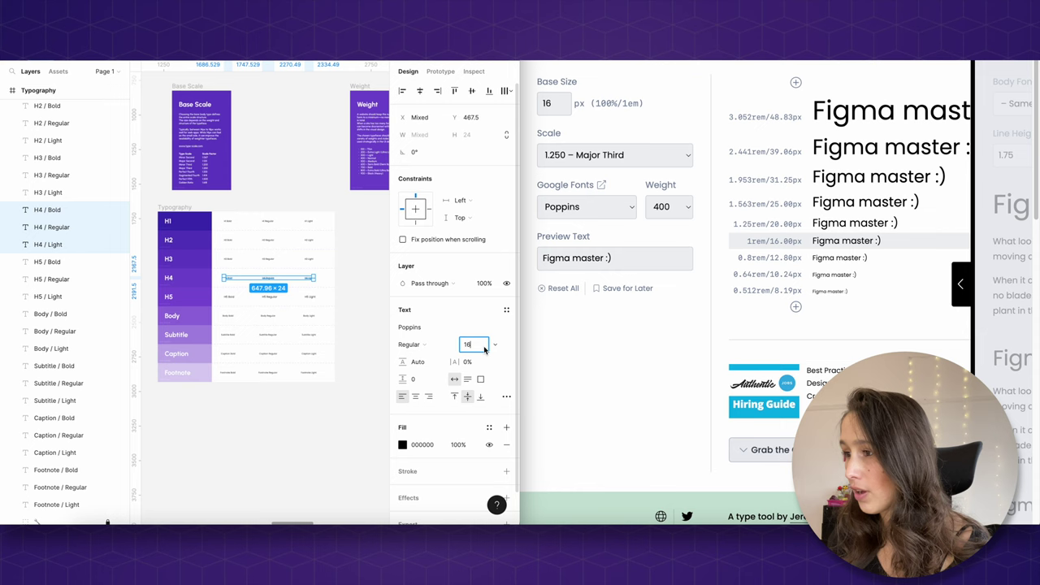
pyautogui.write('25')
pyautogui.press('Return')
# - Set the H3, H2 and H1 rows to font sizes 31, 39 and 48
pyautogui.moveTo(318, 258); pyautogui.dragTo(219, 262)
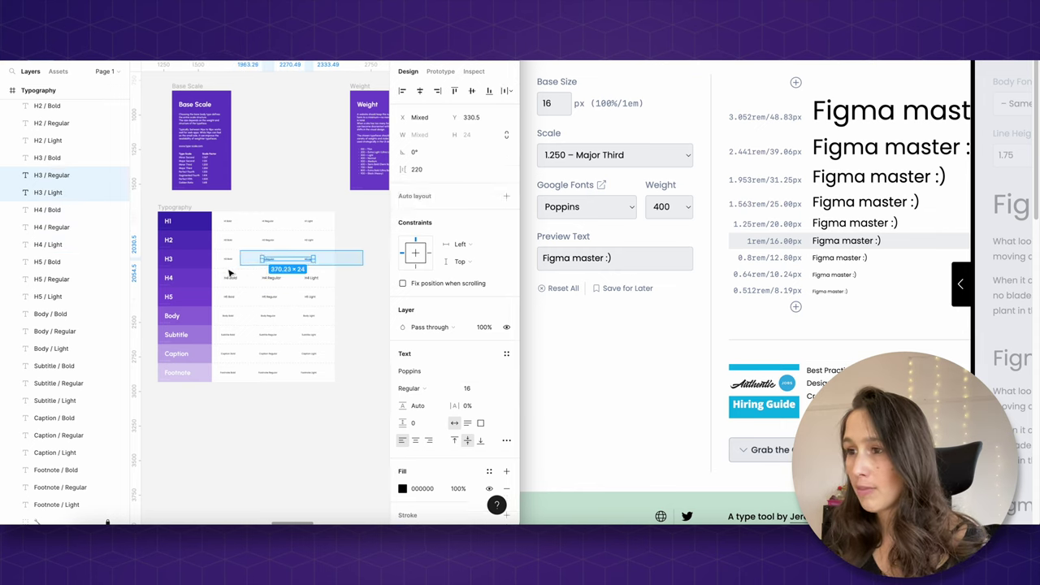
pyautogui.click(470, 346)
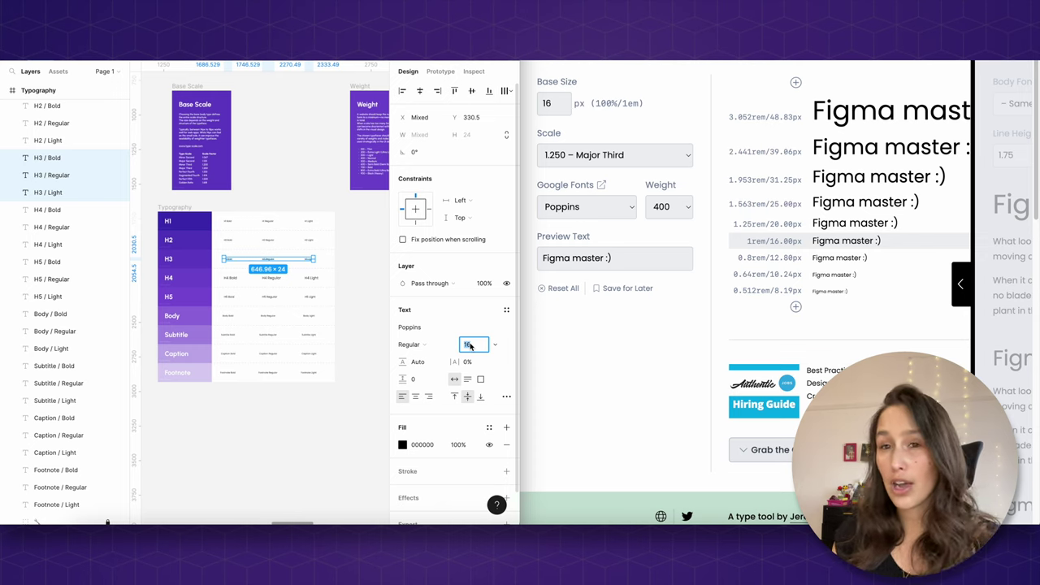
pyautogui.write('31')
pyautogui.press('Return')
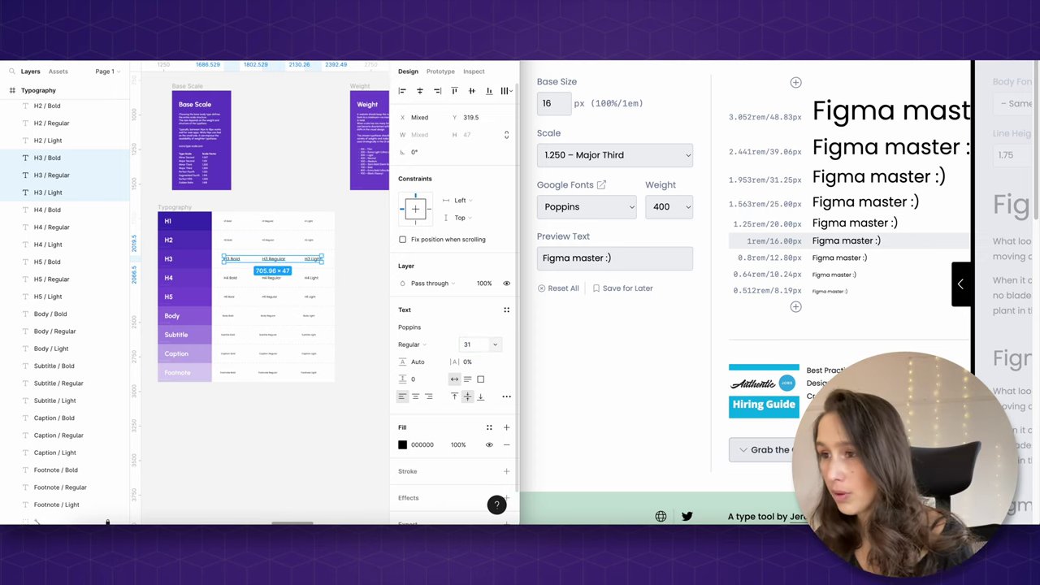
pyautogui.moveTo(318, 235); pyautogui.dragTo(217, 243)
pyautogui.click(480, 341)
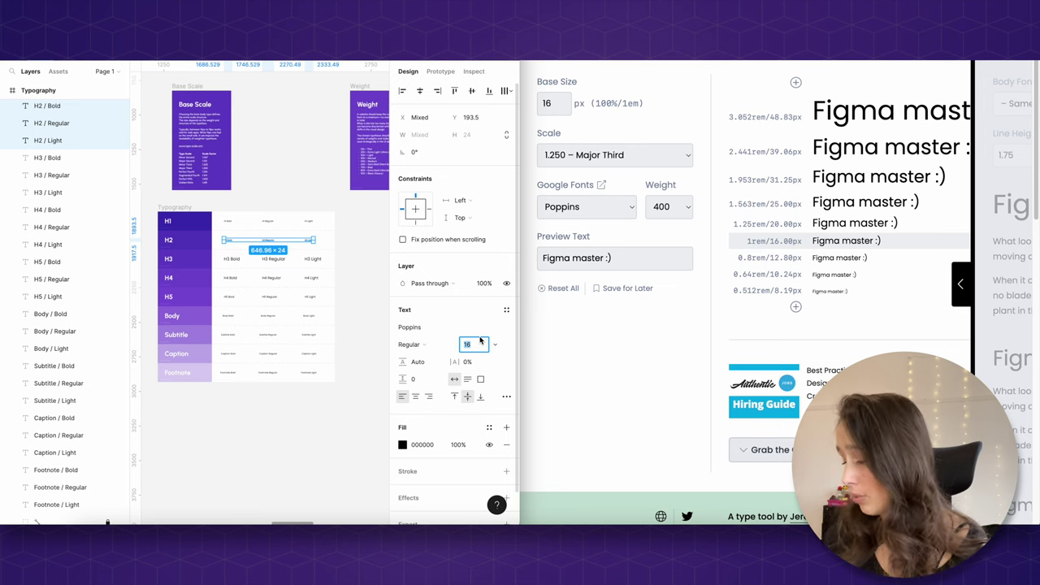
pyautogui.write('39')
pyautogui.press('Return')
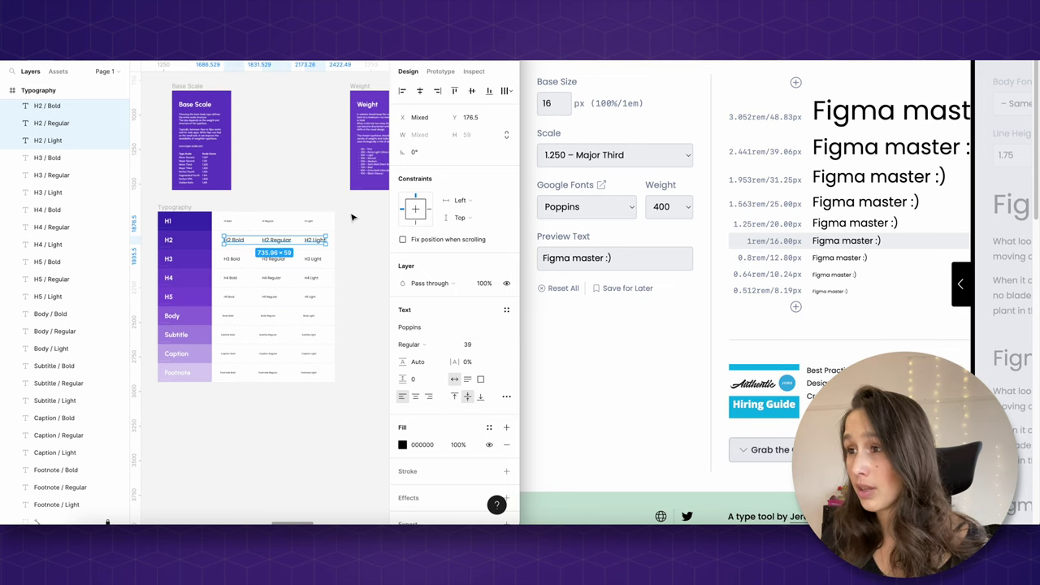
pyautogui.moveTo(358, 218); pyautogui.dragTo(220, 230)
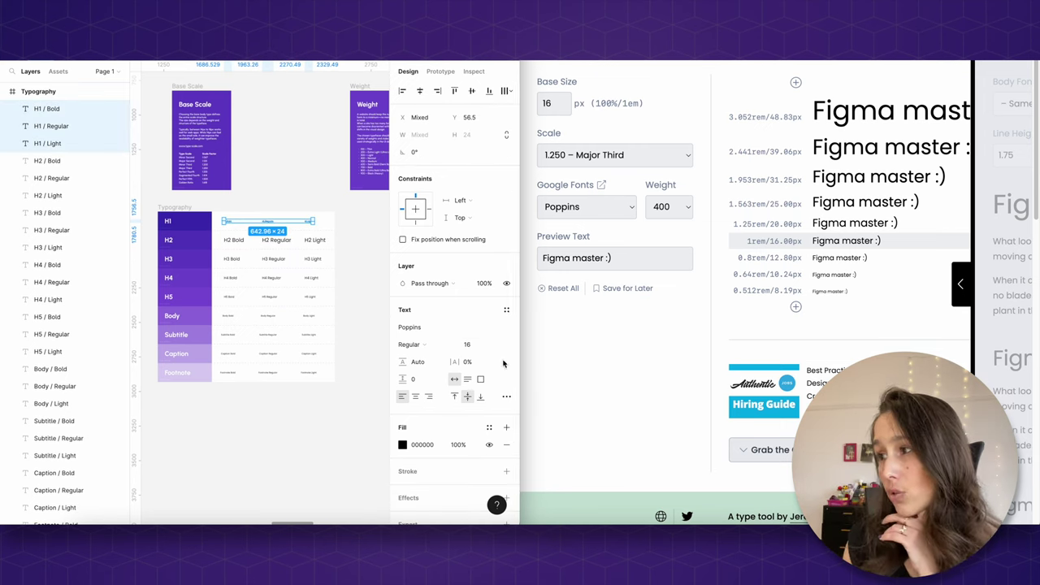
pyautogui.click(475, 346)
pyautogui.write('48')
pyautogui.press('Return')
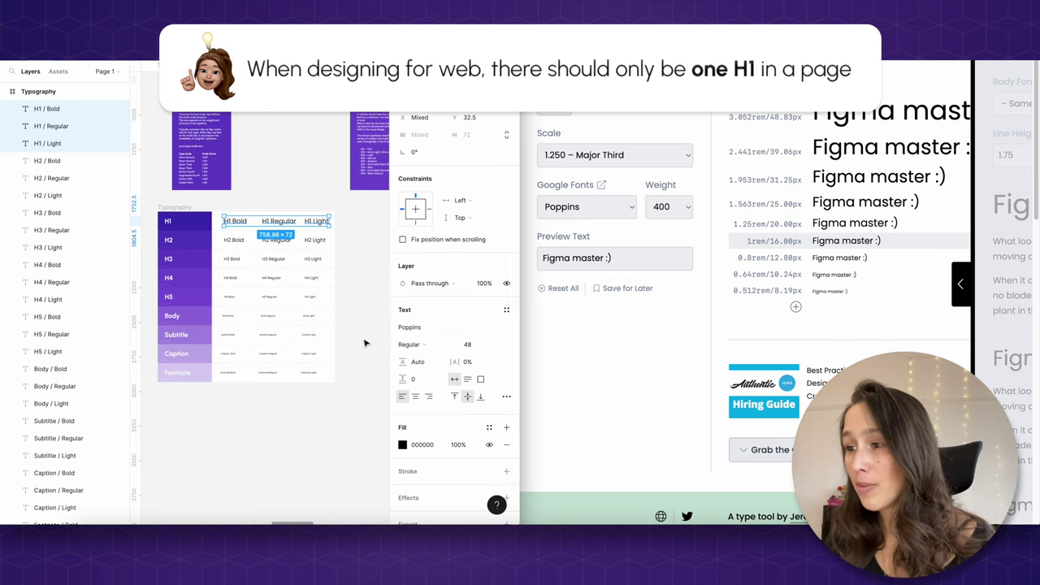
# - Set the Subtitle row to font size 13 and the Caption row to 11
pyautogui.moveTo(368, 345); pyautogui.dragTo(217, 327)
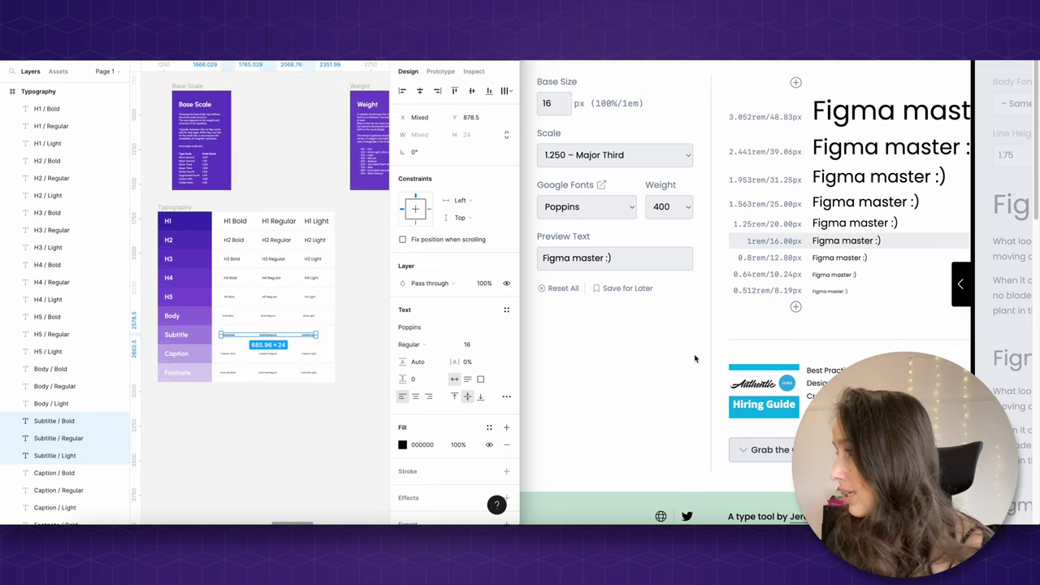
pyautogui.click(476, 345)
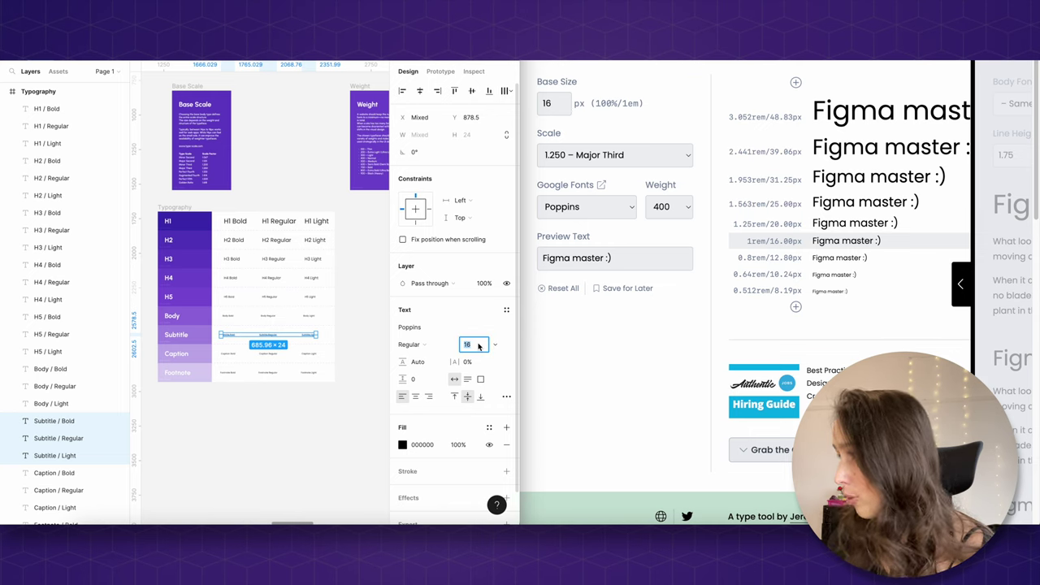
pyautogui.write('13')
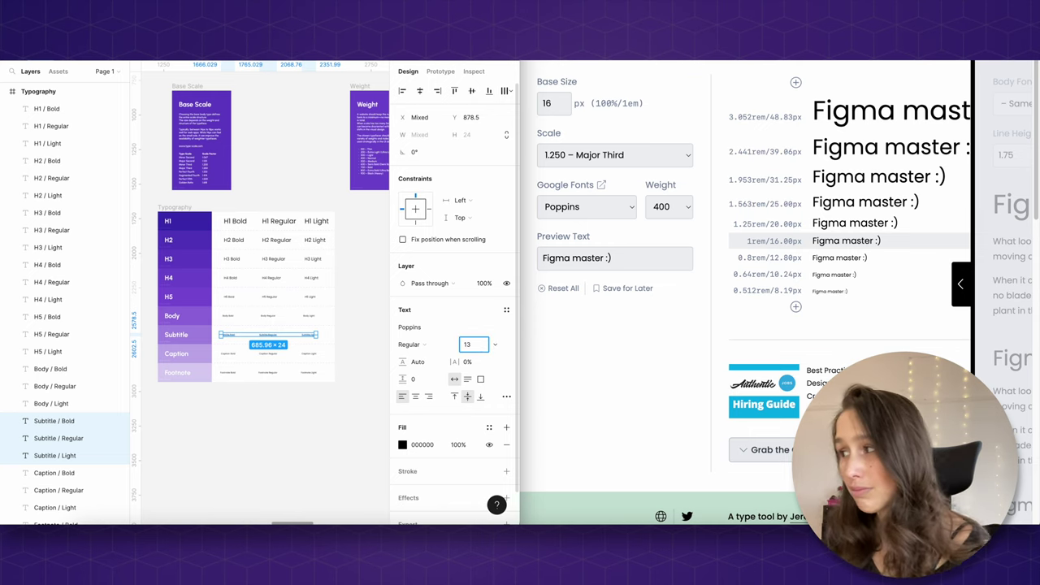
pyautogui.press('Return')
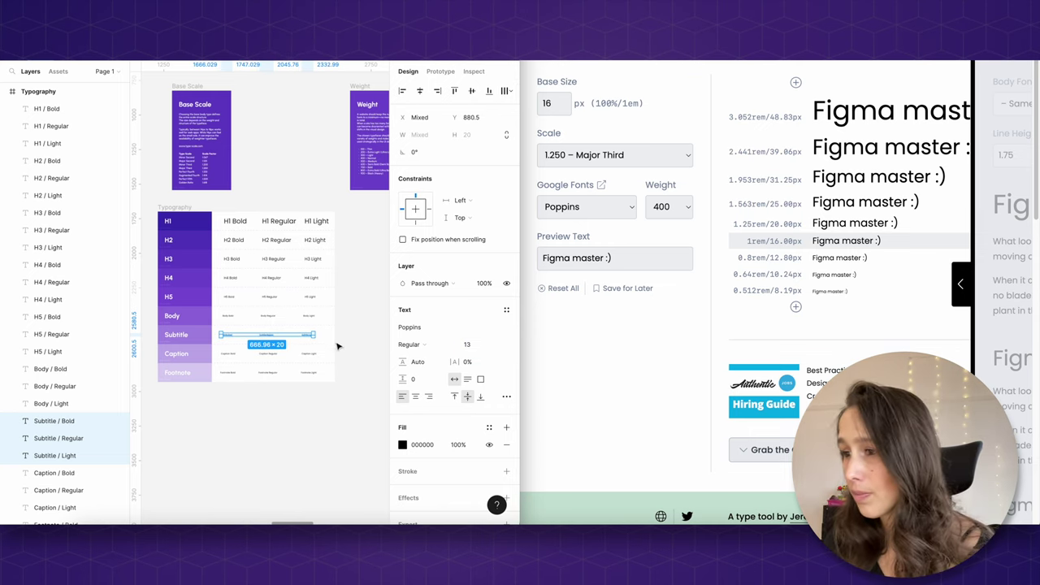
pyautogui.moveTo(347, 343); pyautogui.dragTo(234, 369)
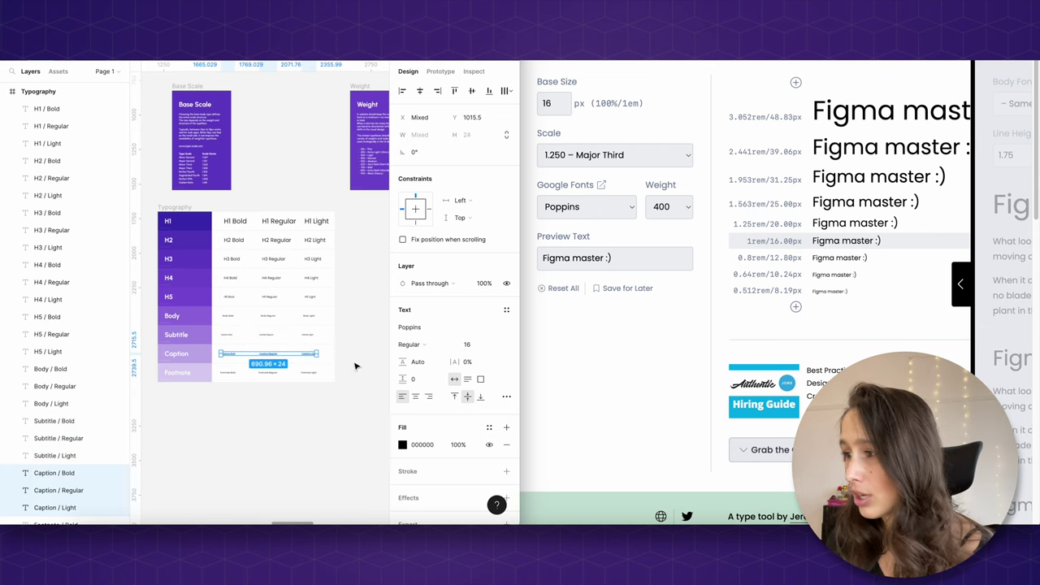
pyautogui.click(465, 343)
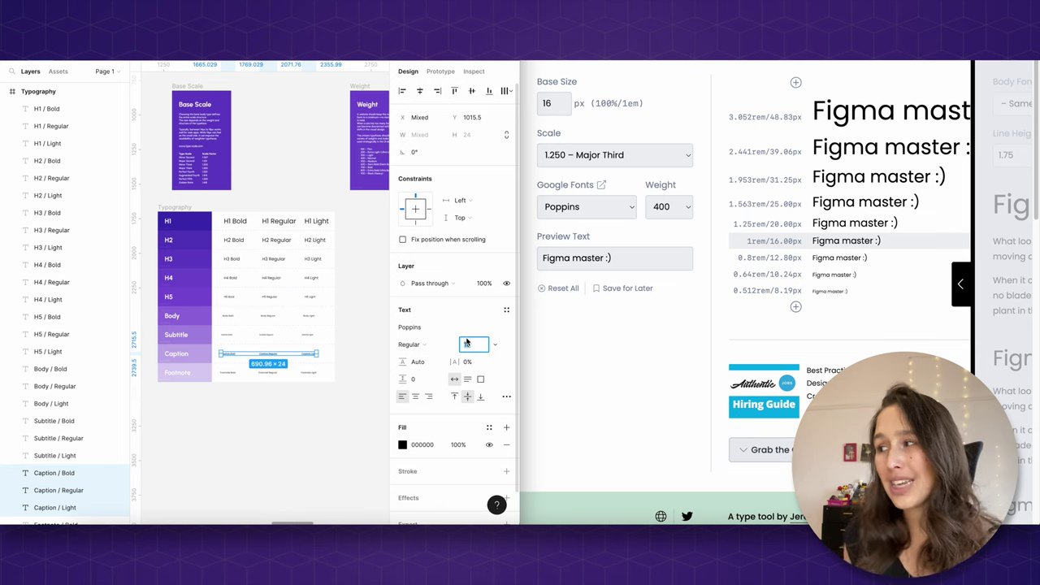
pyautogui.press('Return')
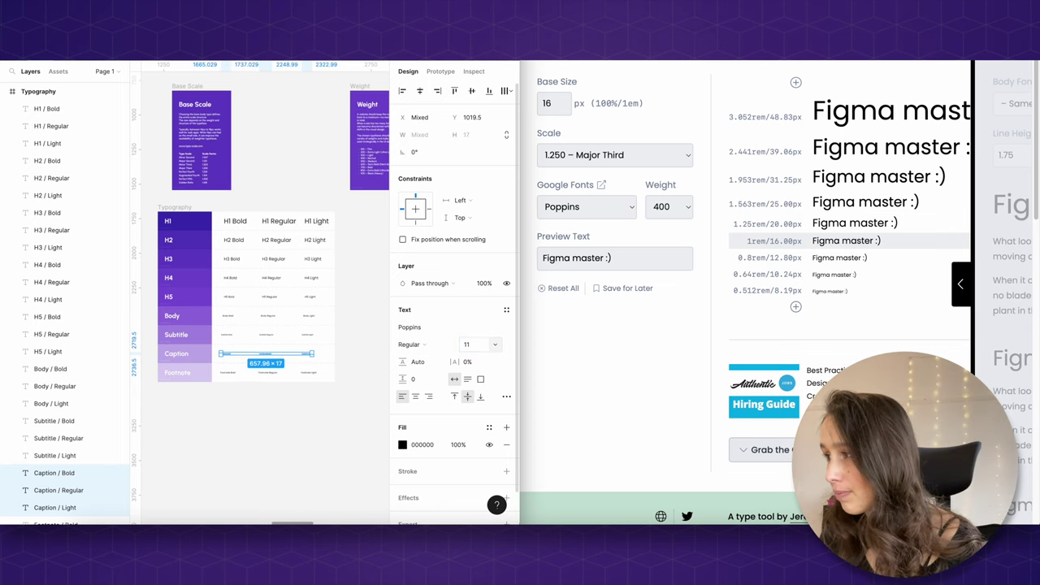
# - Set the three Footnote text layers to font size 10
pyautogui.click(345, 397)
pyautogui.moveTo(341, 388); pyautogui.dragTo(213, 371)
pyautogui.click(474, 344)
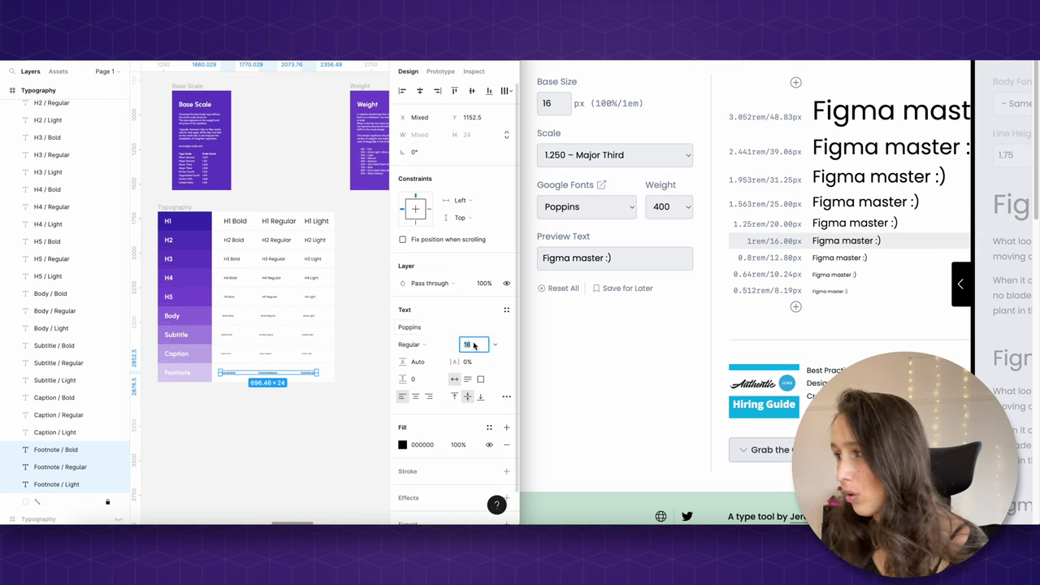
pyautogui.write('10')
pyautogui.press('Return')
pyautogui.scroll(5, 195, 390)
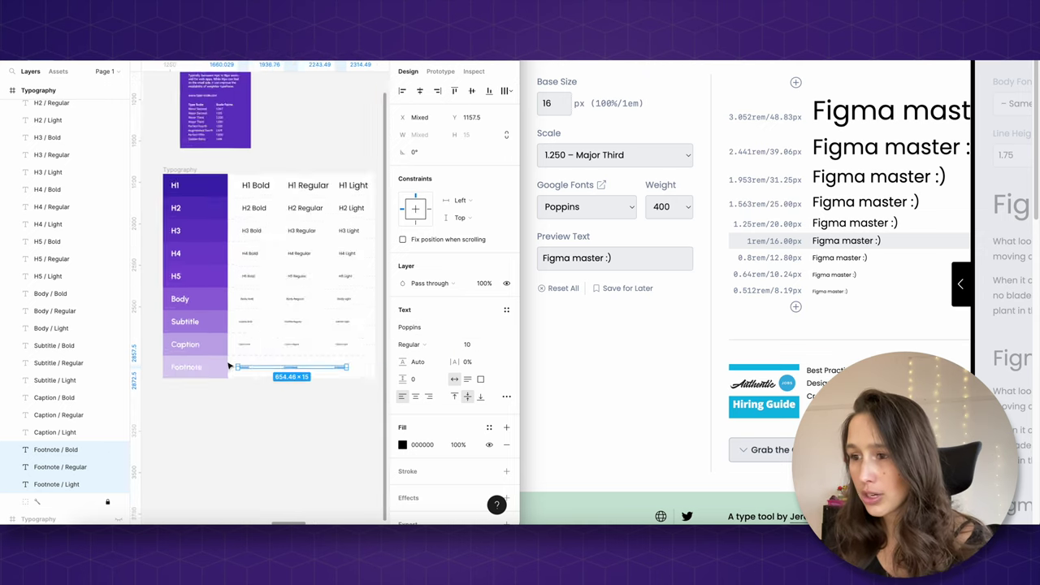
pyautogui.click(235, 410)
pyautogui.hscroll(1, 235, 410)
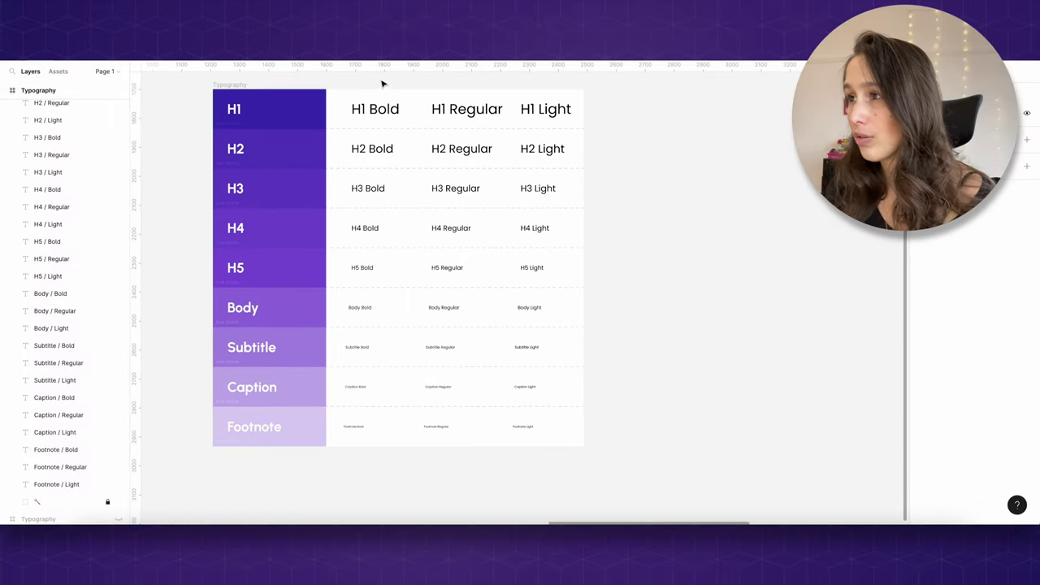
# - Set the Bold column texts to Poppins Bold and the Light column texts to Light
pyautogui.moveTo(382, 84); pyautogui.dragTo(336, 457)
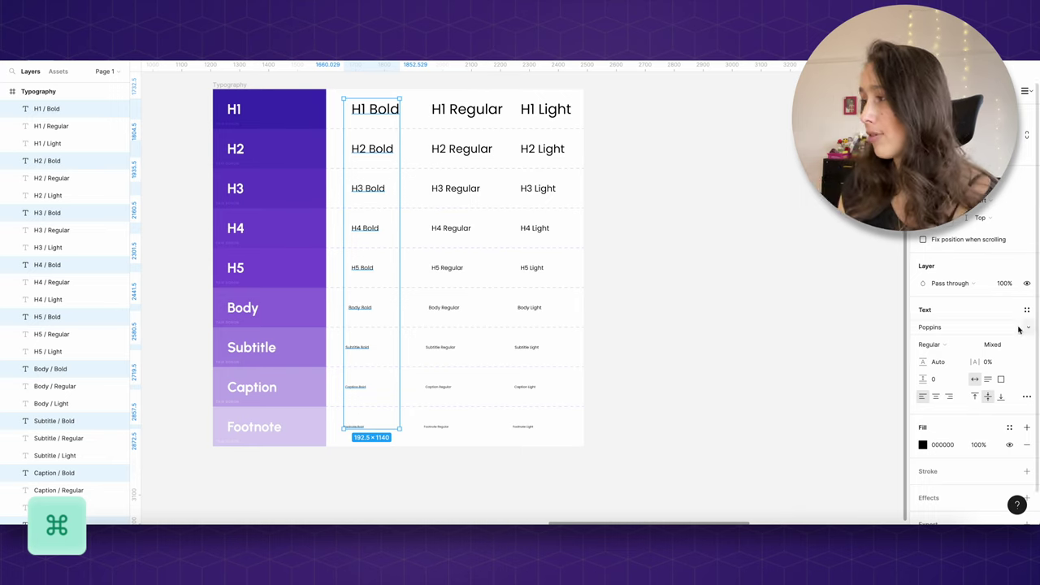
pyautogui.click(971, 348)
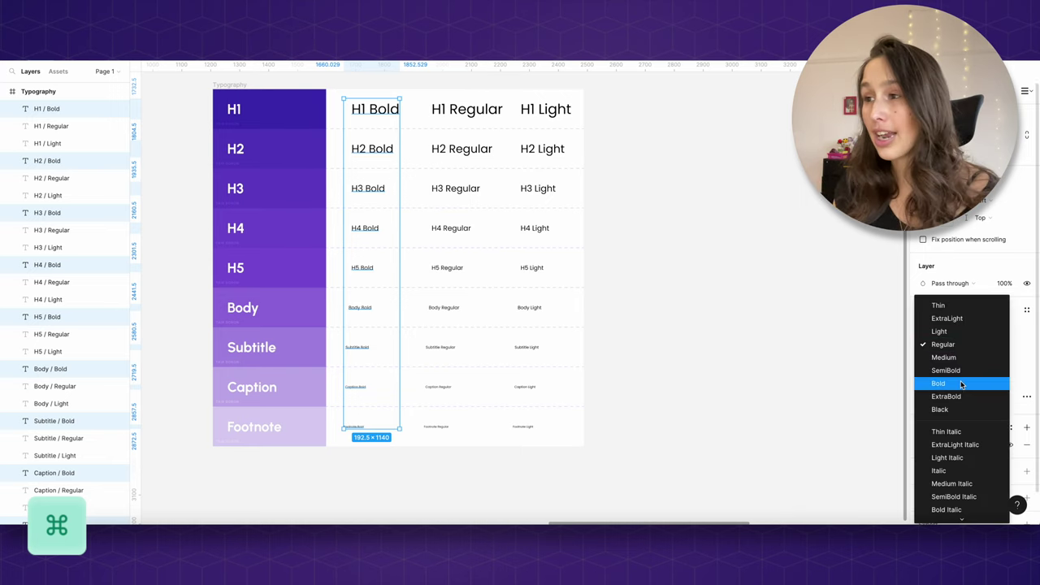
pyautogui.click(961, 384)
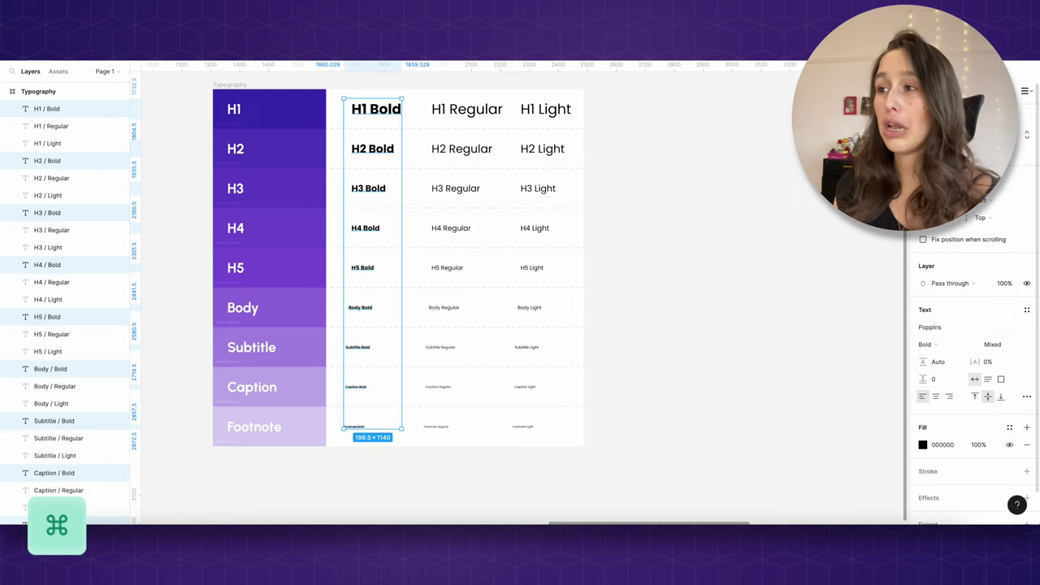
pyautogui.moveTo(634, 94); pyautogui.dragTo(531, 448)
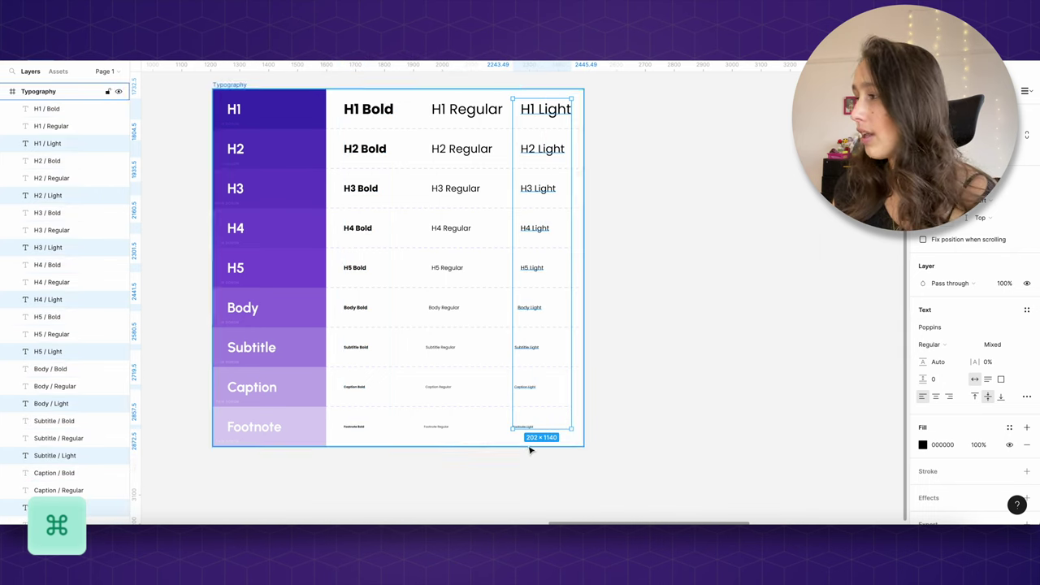
pyautogui.click(947, 349)
pyautogui.click(941, 332)
# - Align the Regular column text layers to one edge with Alt+A
pyautogui.click(474, 96)
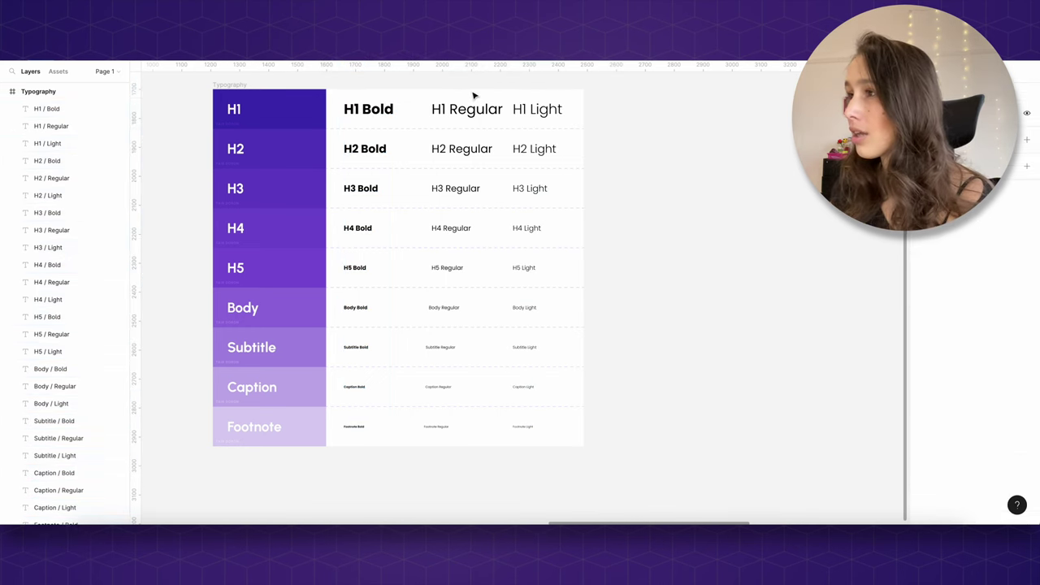
pyautogui.moveTo(475, 96); pyautogui.dragTo(446, 474)
pyautogui.hotkey('alt', 'a')
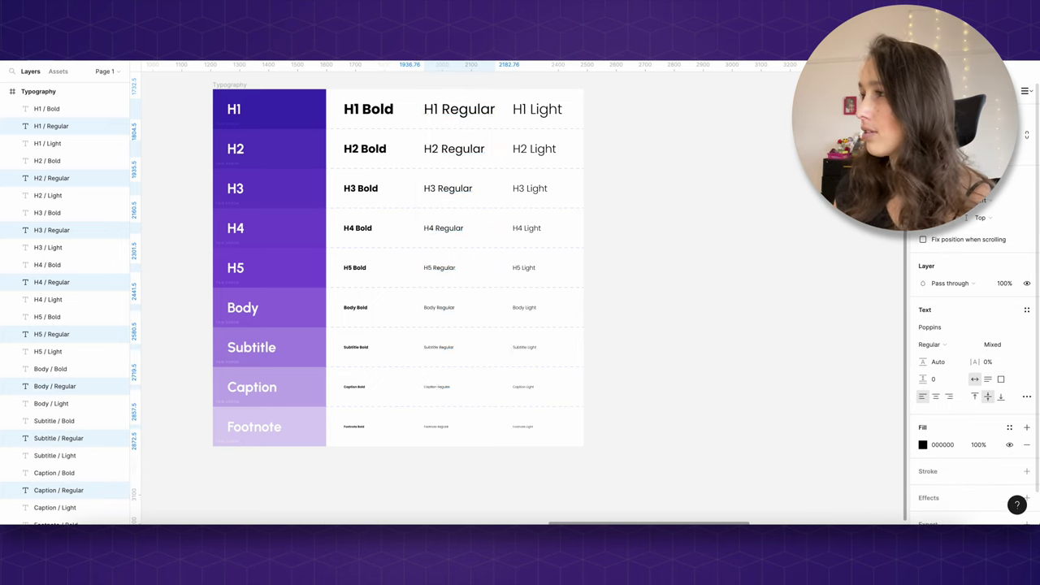
pyautogui.click(778, 236)
pyautogui.hscroll(-2, 778, 237)
pyautogui.scroll(1, 778, 237)
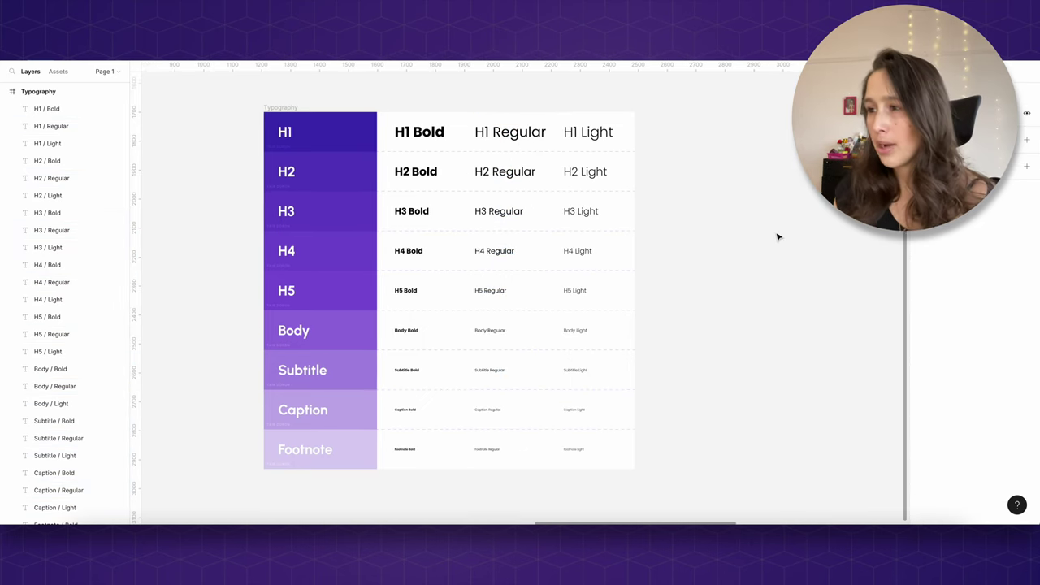
# - Set H1 Bold, H2 Bold and H3 Bold to Poppins Black weight
pyautogui.scroll(2, 495, 239)
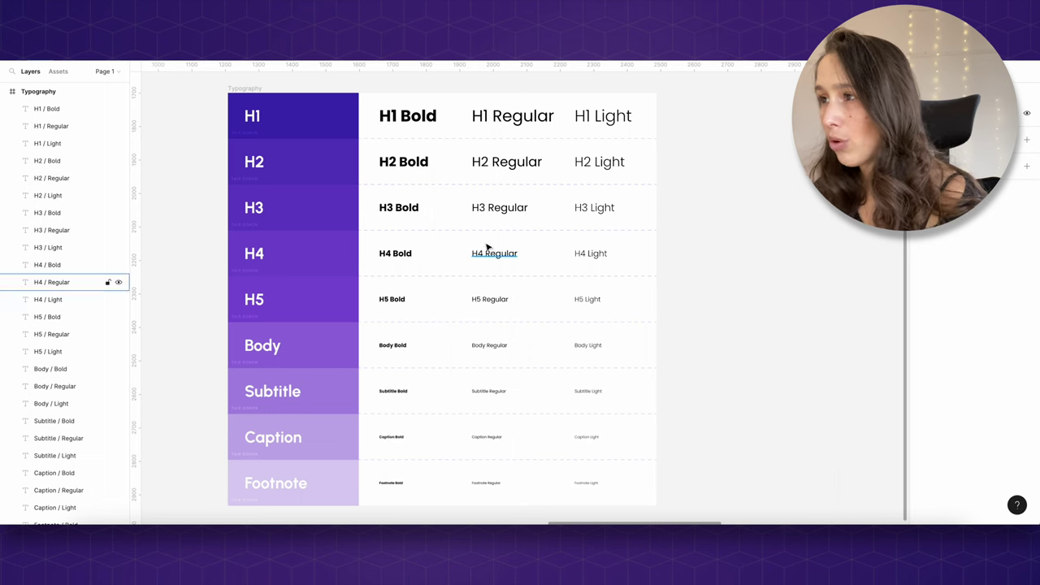
pyautogui.click(410, 122)
pyautogui.keyDown('shift'); pyautogui.click(397, 160); pyautogui.keyUp('shift')
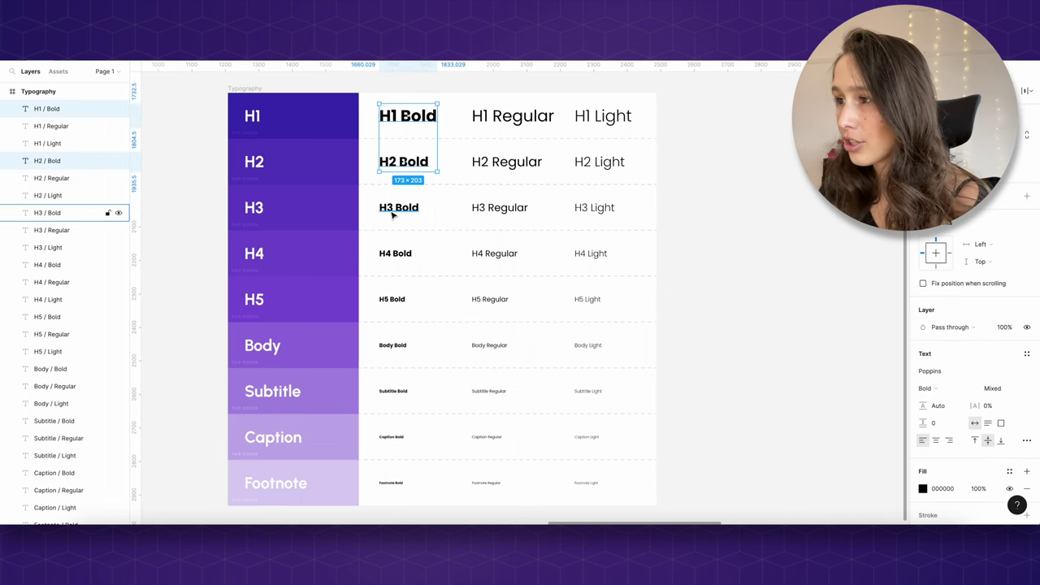
pyautogui.keyDown('shift'); pyautogui.click(391, 209); pyautogui.keyUp('shift')
pyautogui.click(928, 344)
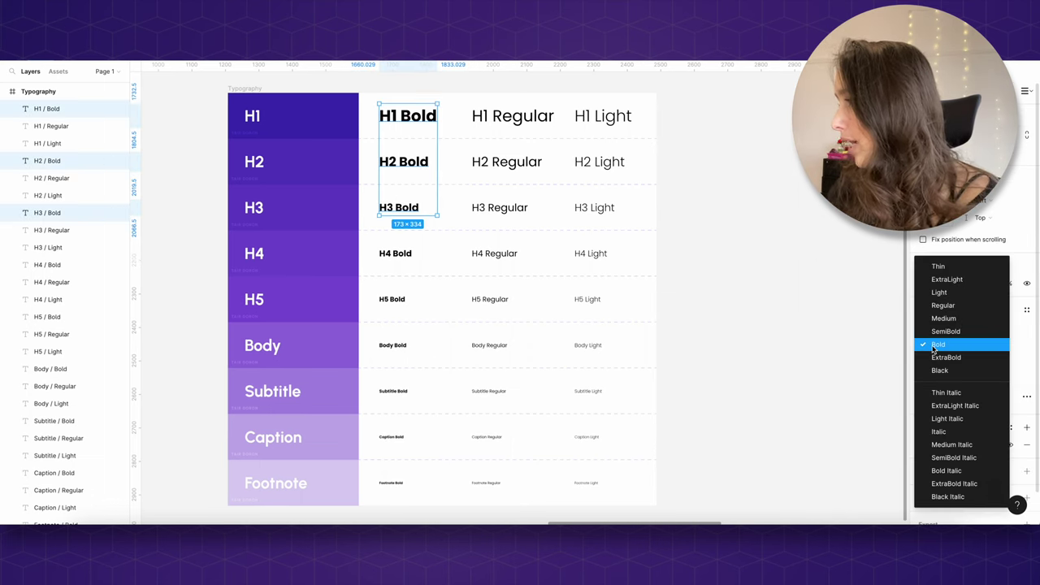
pyautogui.click(943, 373)
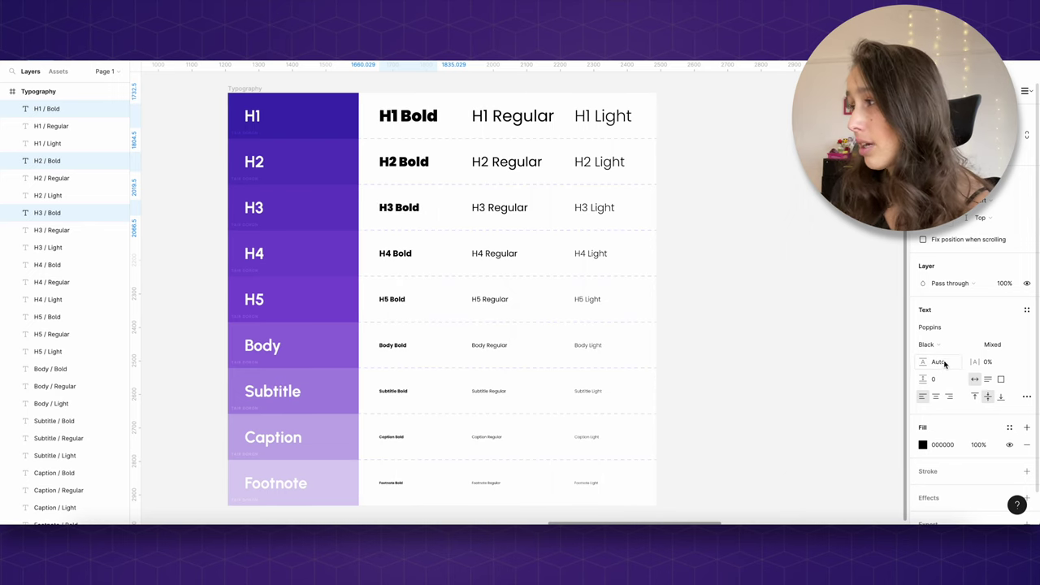
# - Change H2 Bold and H3 Bold to ExtraBold, leaving H1 Bold in Black
pyautogui.click(439, 193)
pyautogui.click(404, 162)
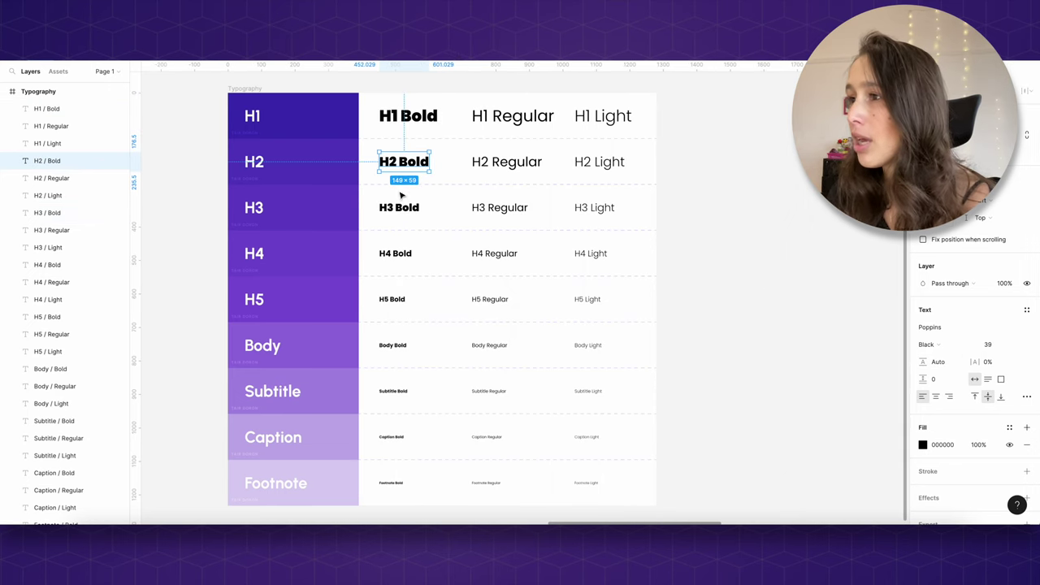
pyautogui.keyDown('shift'); pyautogui.click(399, 207); pyautogui.keyUp('shift')
pyautogui.click(951, 379)
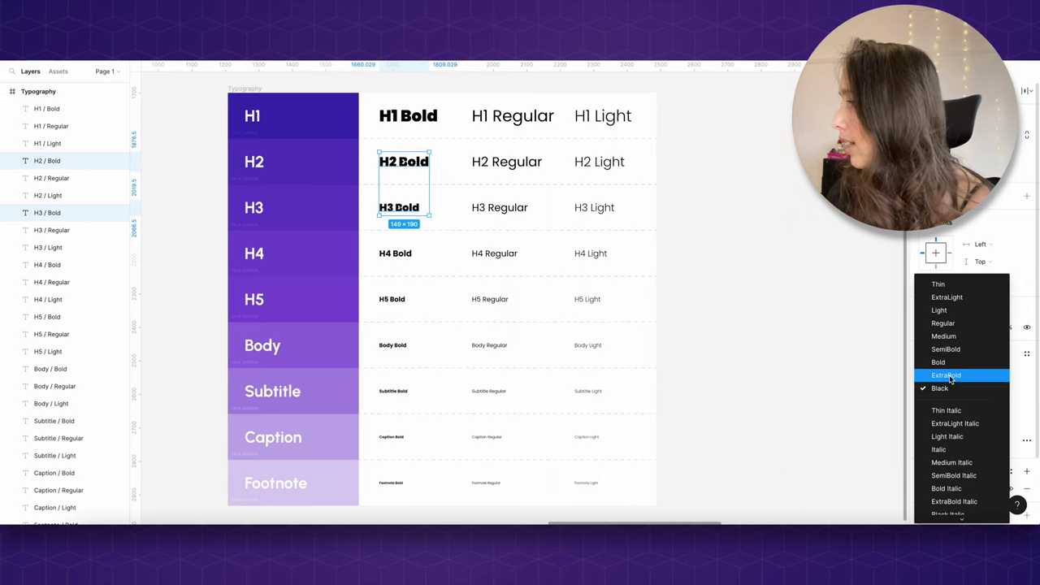
pyautogui.click(947, 376)
pyautogui.click(769, 239)
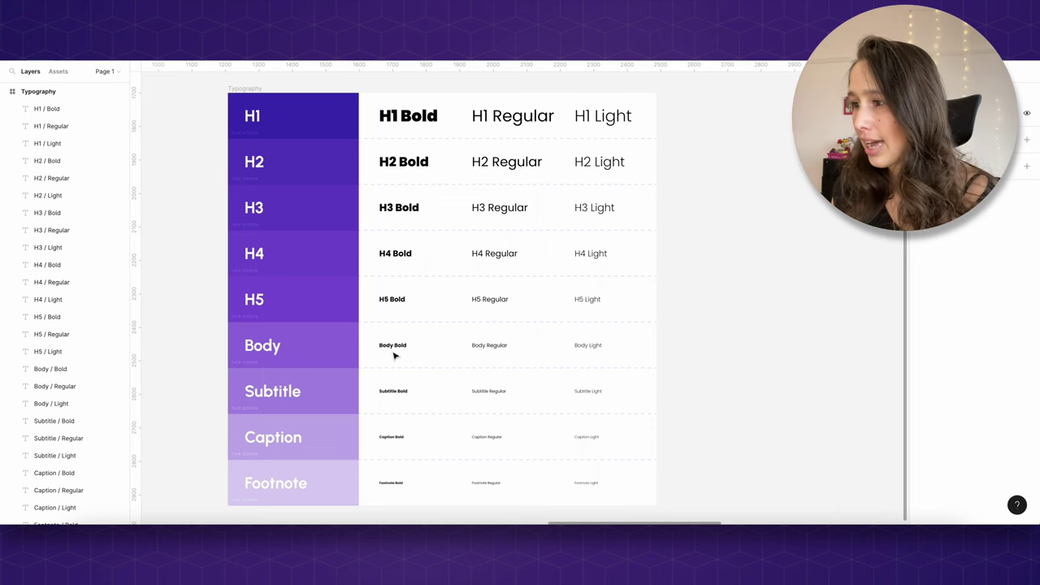
# - Keep Subtitle Bold and Caption Bold at Bold weight
pyautogui.scroll(-2, 396, 360)
pyautogui.keyDown('ctrl'); pyautogui.scroll(3, 400, 325); pyautogui.keyUp('ctrl')
pyautogui.click(400, 304)
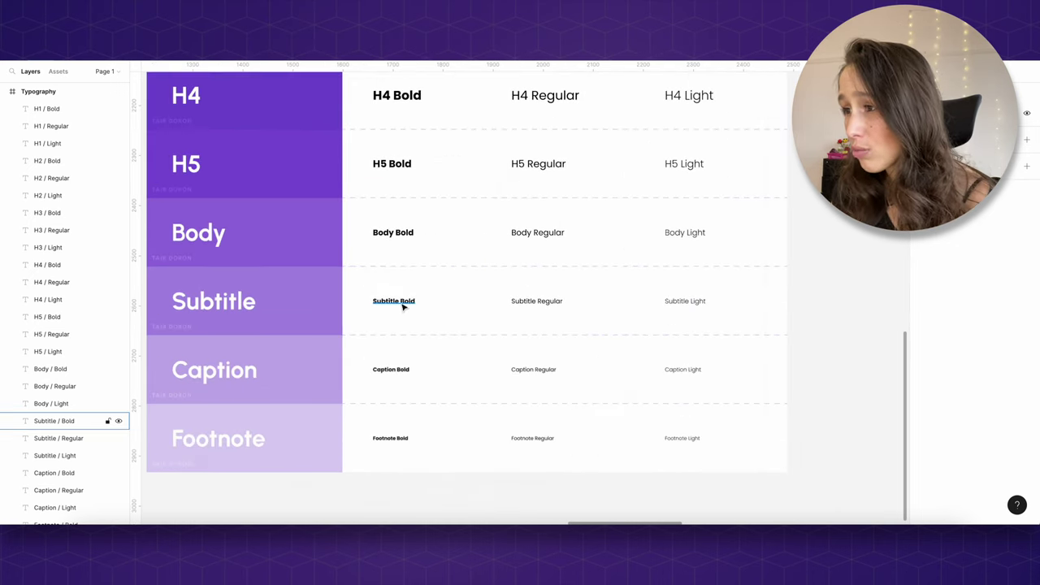
pyautogui.keyDown('shift'); pyautogui.click(404, 380); pyautogui.keyUp('shift')
pyautogui.click(937, 389)
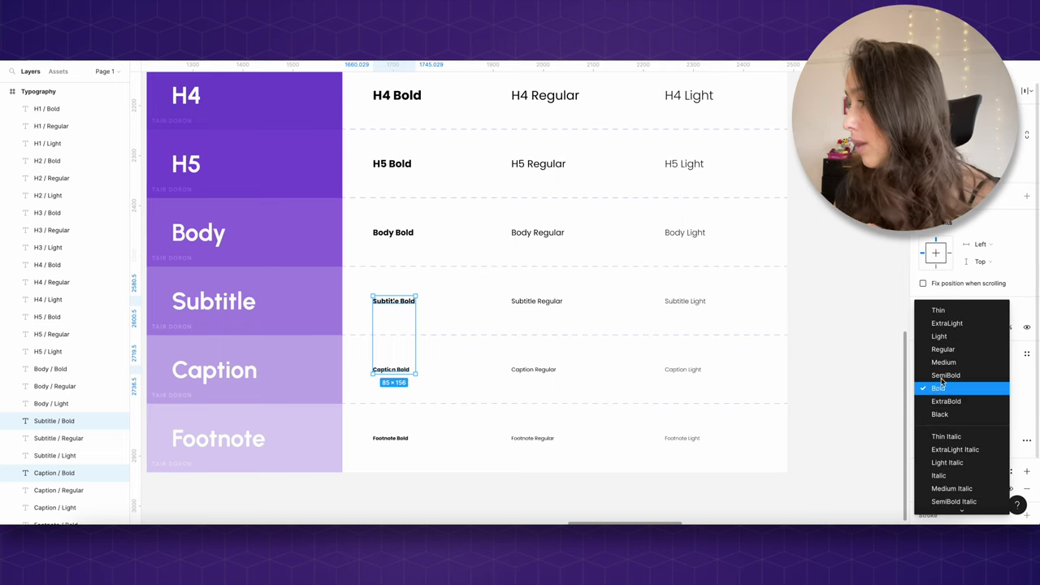
pyautogui.click(941, 385)
# - Change Footnote Bold to Poppins Medium weight
pyautogui.click(405, 443)
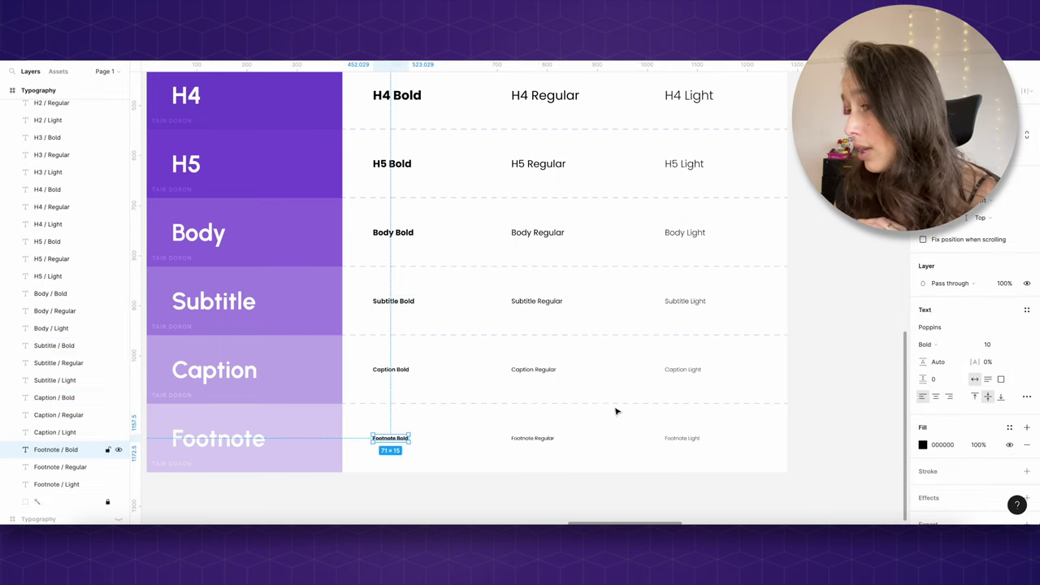
pyautogui.click(944, 345)
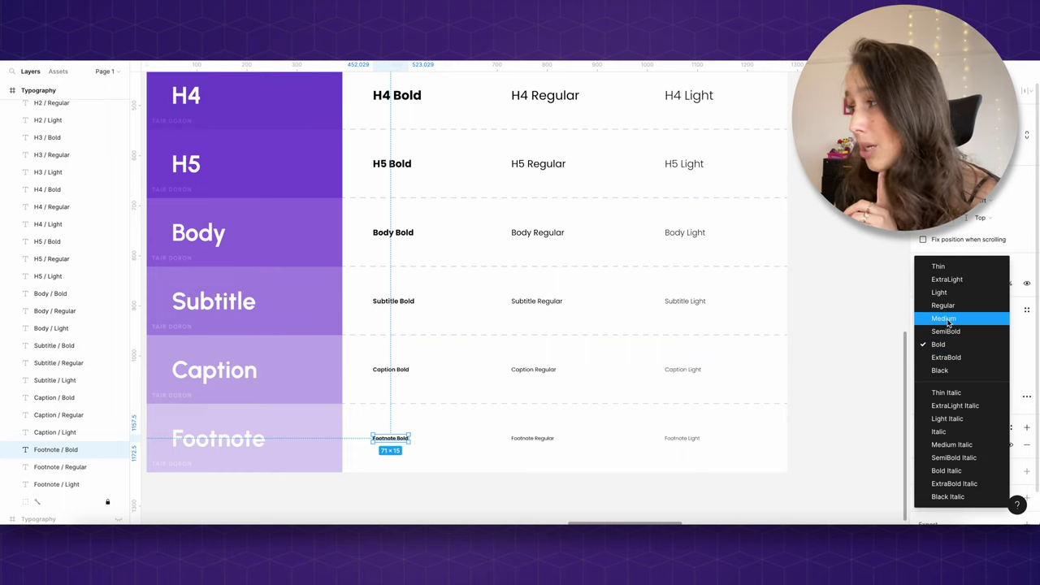
pyautogui.click(946, 319)
pyautogui.click(856, 331)
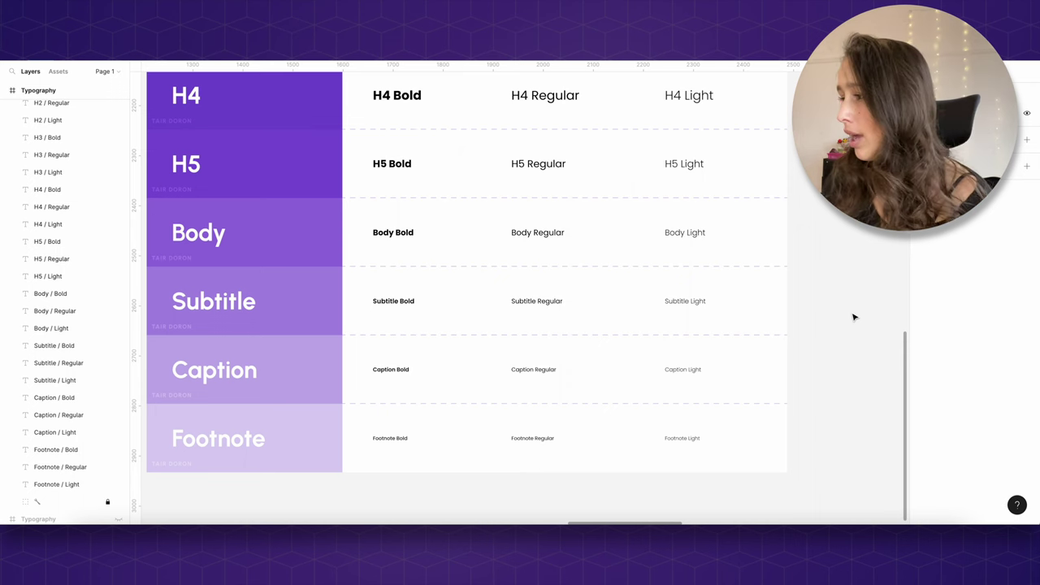
# - Give H1 Light a thinner Poppins weight than the other Light labels
pyautogui.scroll(6, 846, 322)
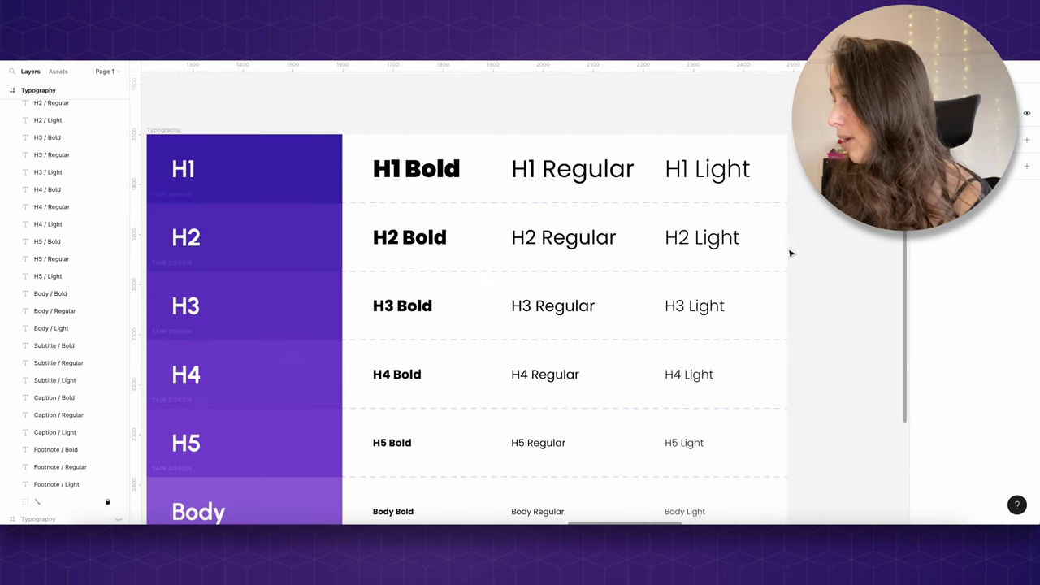
pyautogui.scroll(-5, 791, 254)
pyautogui.click(662, 120)
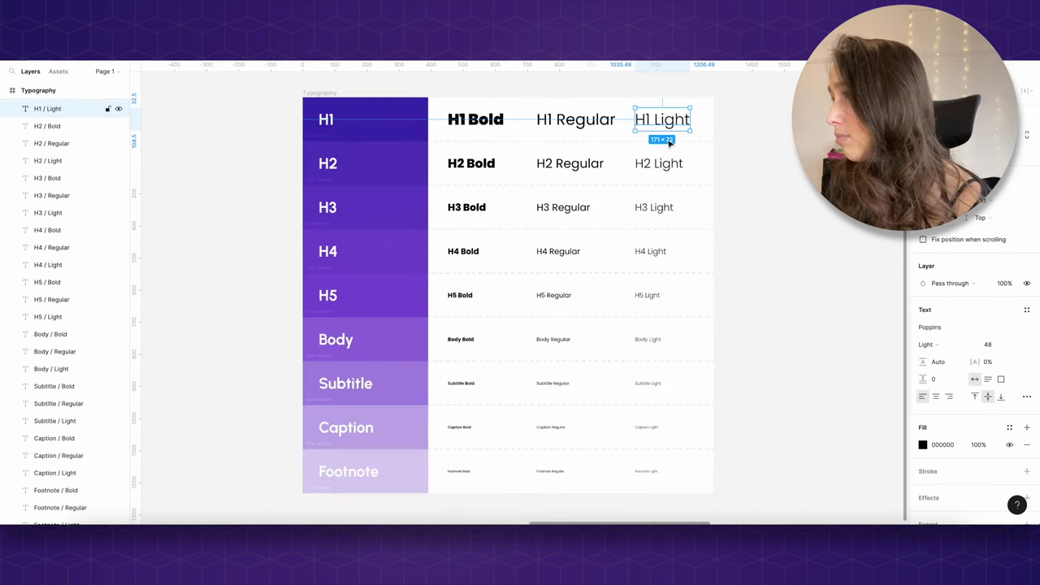
pyautogui.click(967, 344)
pyautogui.click(935, 332)
pyautogui.click(794, 339)
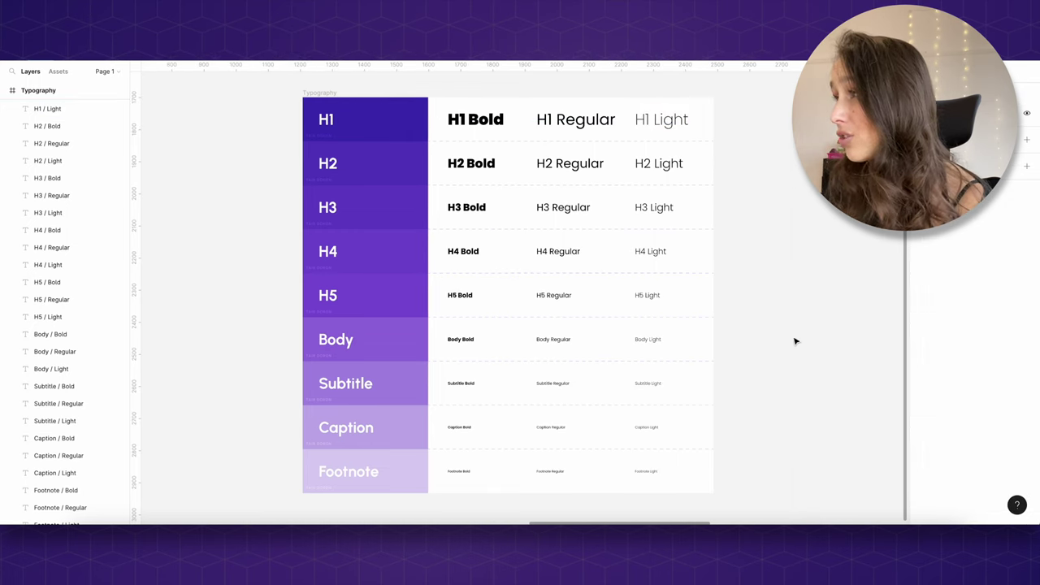
pyautogui.scroll(-4, 587, 424)
pyautogui.hscroll(2, 587, 425)
pyautogui.scroll(5, 583, 325)
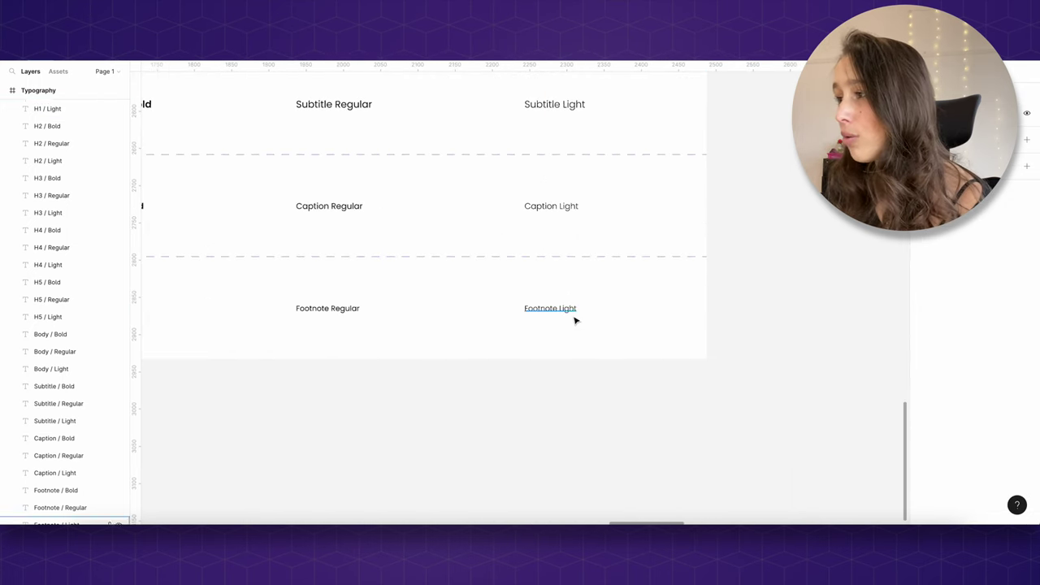
pyautogui.click(572, 314)
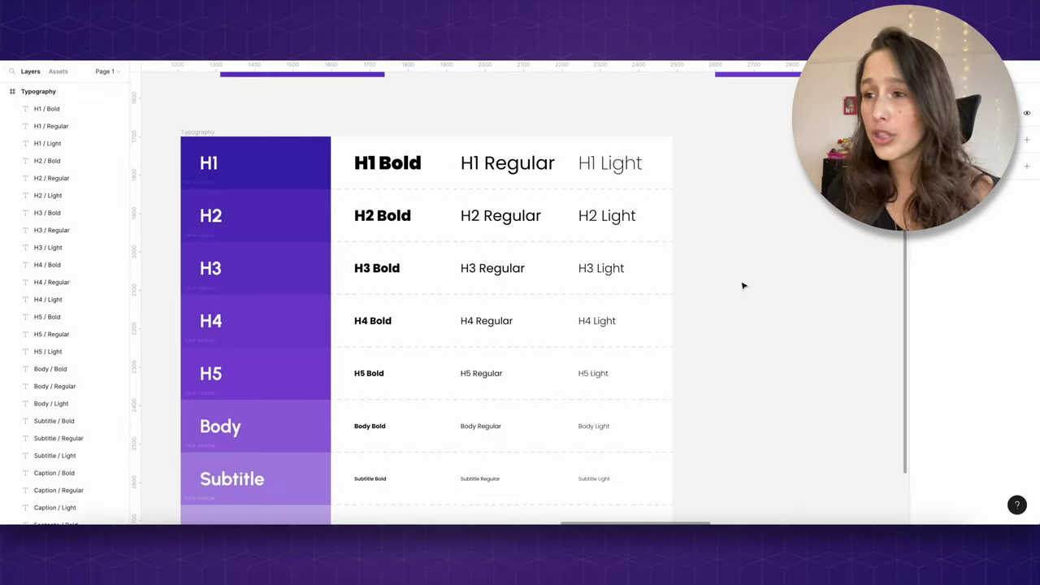
# - Set the H5 row's line height to 20 and the H4 row's to 25*1
pyautogui.moveTo(724, 360); pyautogui.dragTo(343, 376)
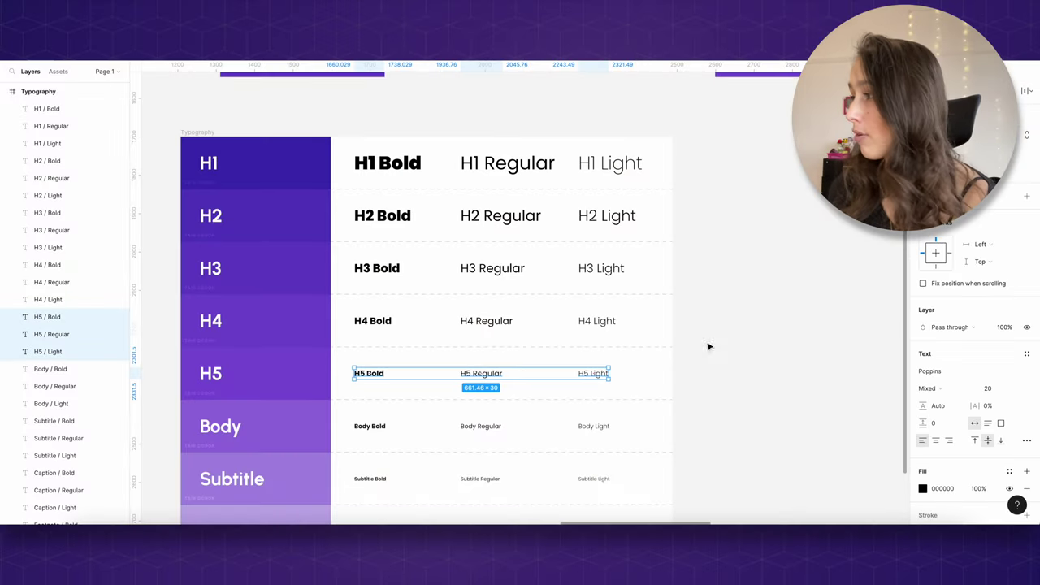
pyautogui.click(943, 408)
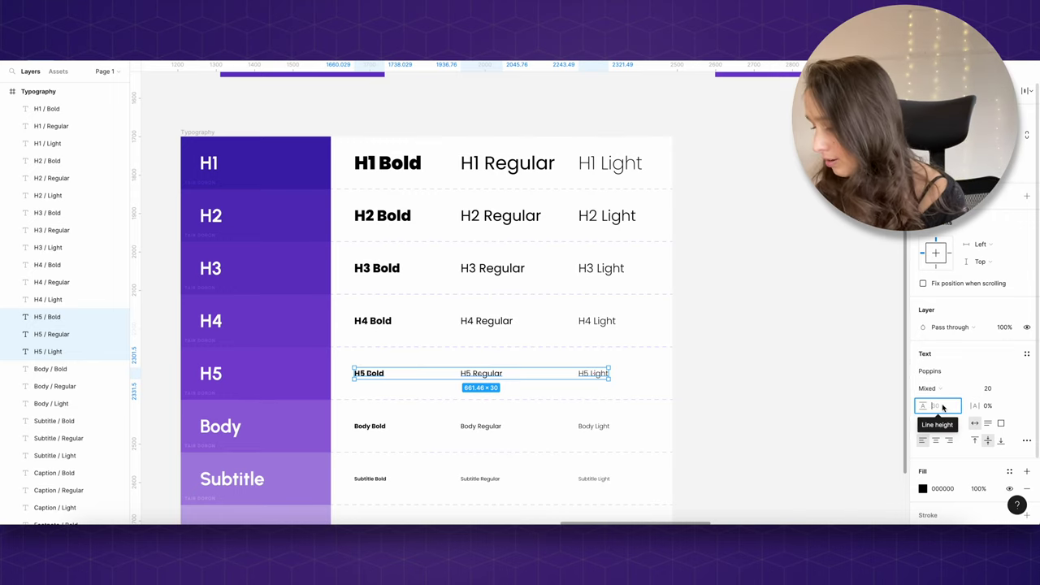
pyautogui.write('20*1.2')
pyautogui.press('Return')
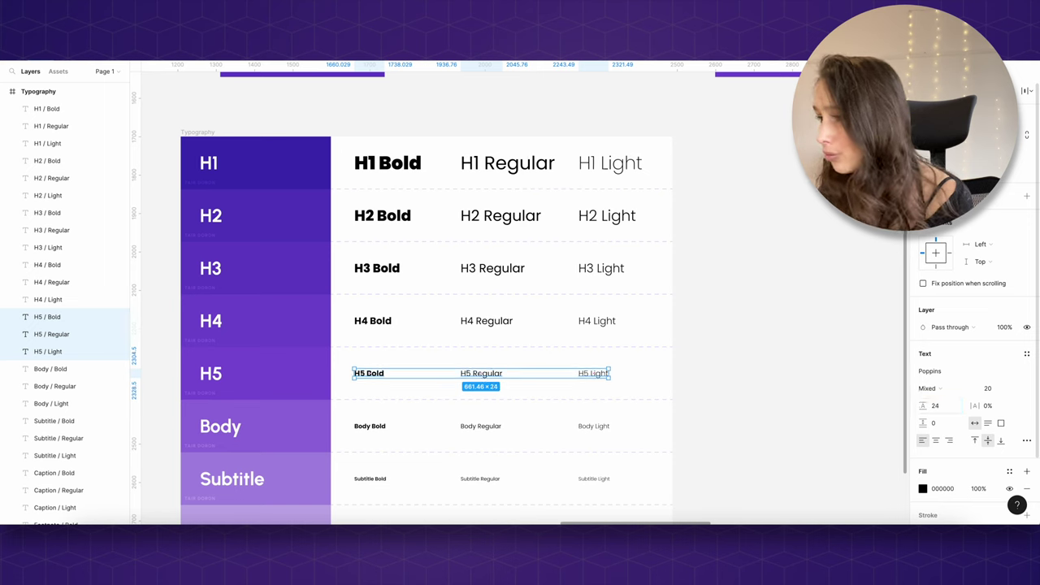
pyautogui.moveTo(770, 296)
pyautogui.mouseDown()
pyautogui.moveTo(397, 360)
pyautogui.moveTo(344, 344)
pyautogui.mouseUp()
pyautogui.click(945, 365)
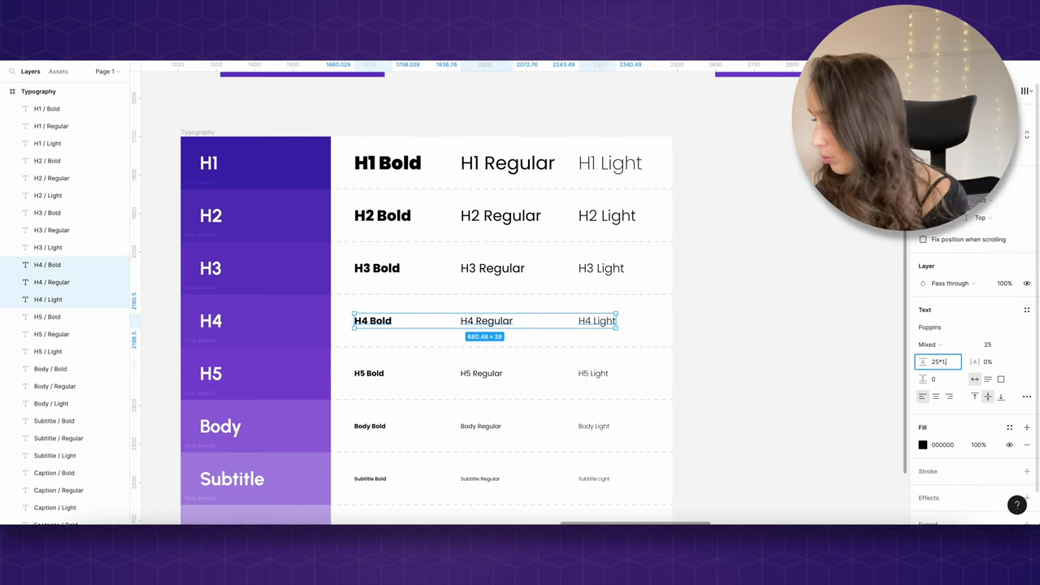
pyautogui.write('25*1')
pyautogui.press('Return')
# - Apply line heights to the H3 (31*1) and H2 rows, and 48*1.2 to H1
pyautogui.moveTo(704, 235); pyautogui.dragTo(353, 281)
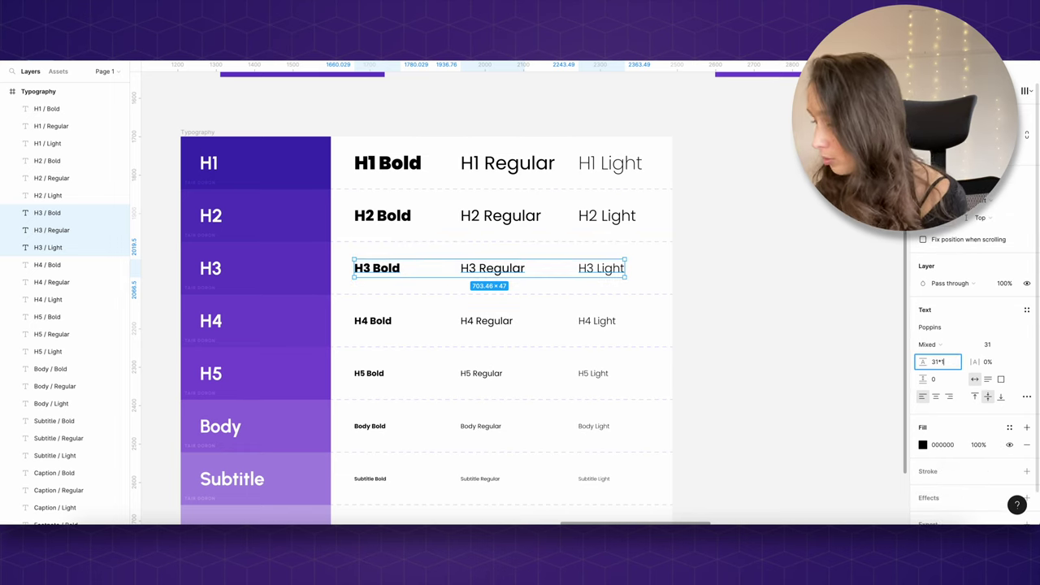
pyautogui.write('31*1')
pyautogui.press('Return')
pyautogui.moveTo(766, 203); pyautogui.dragTo(358, 237)
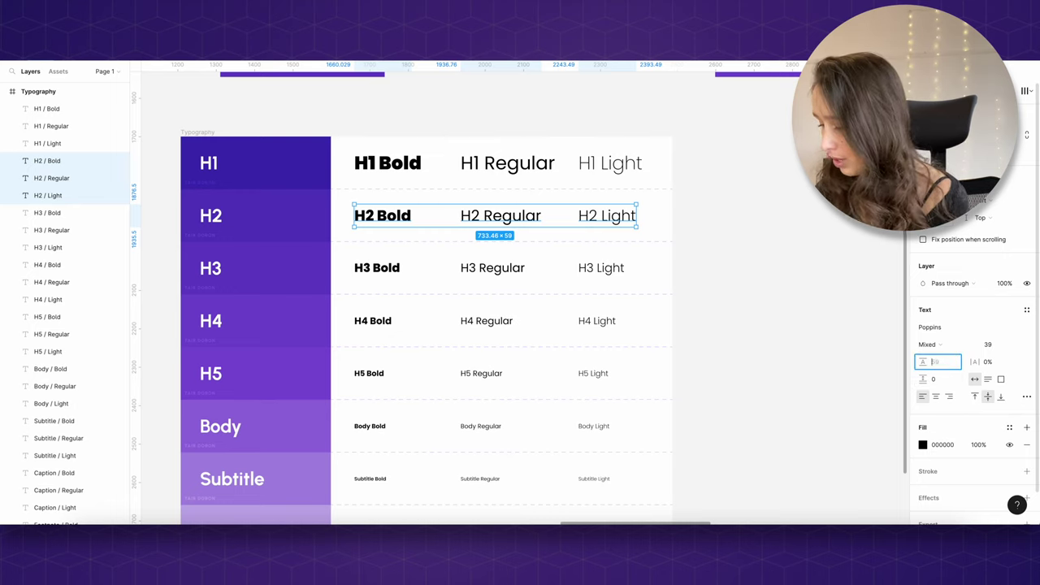
pyautogui.press('Return')
pyautogui.moveTo(758, 147); pyautogui.dragTo(341, 186)
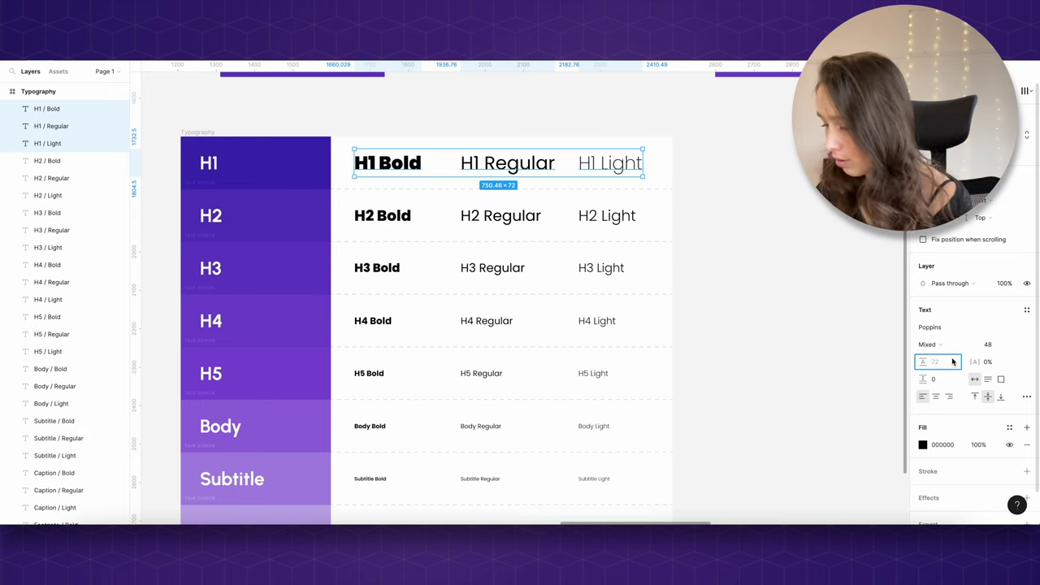
pyautogui.write('48*1')
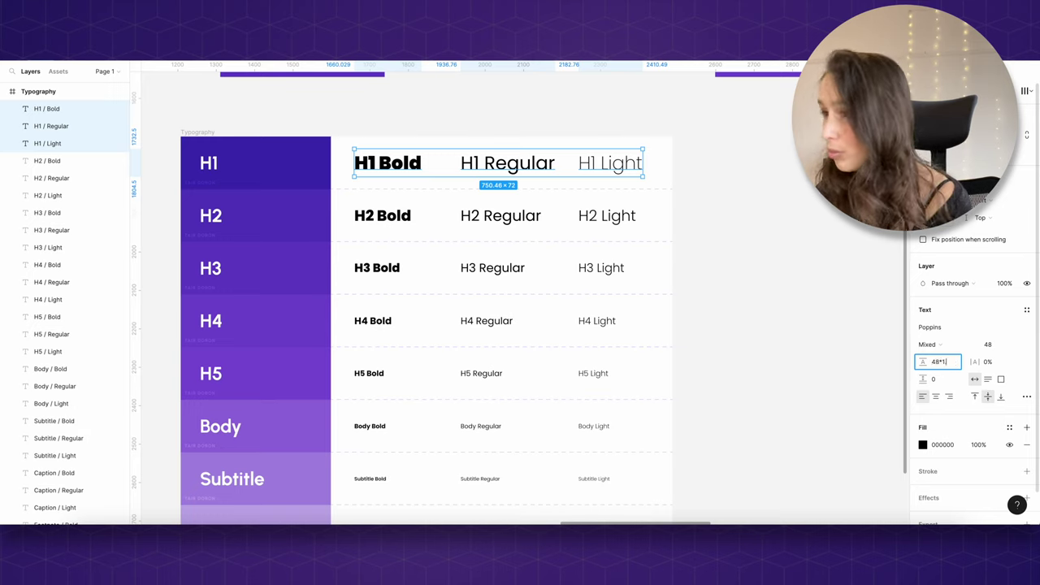
pyautogui.write('.2')
pyautogui.press('Return')
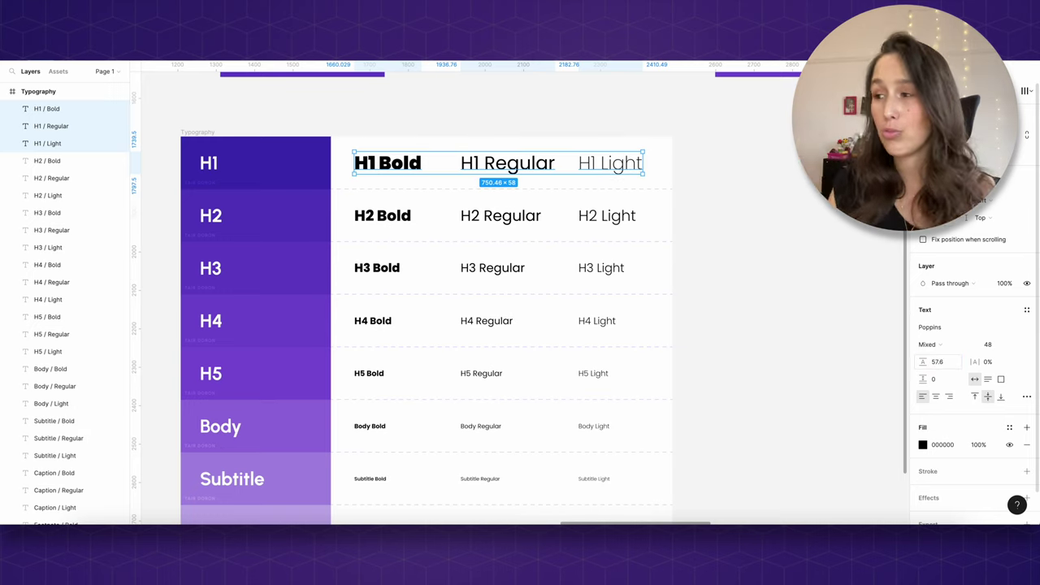
# - Apply new line heights to the Subtitle and Caption rows, then select the Footnote row
pyautogui.scroll(-5, 771, 371)
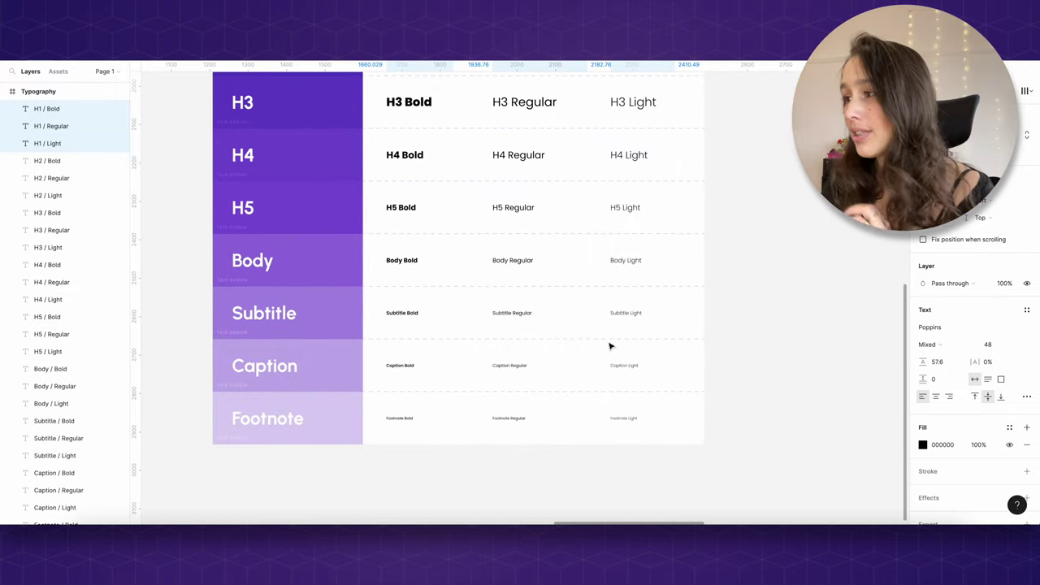
pyautogui.click(738, 320)
pyautogui.moveTo(738, 320); pyautogui.dragTo(387, 309)
pyautogui.click(756, 298)
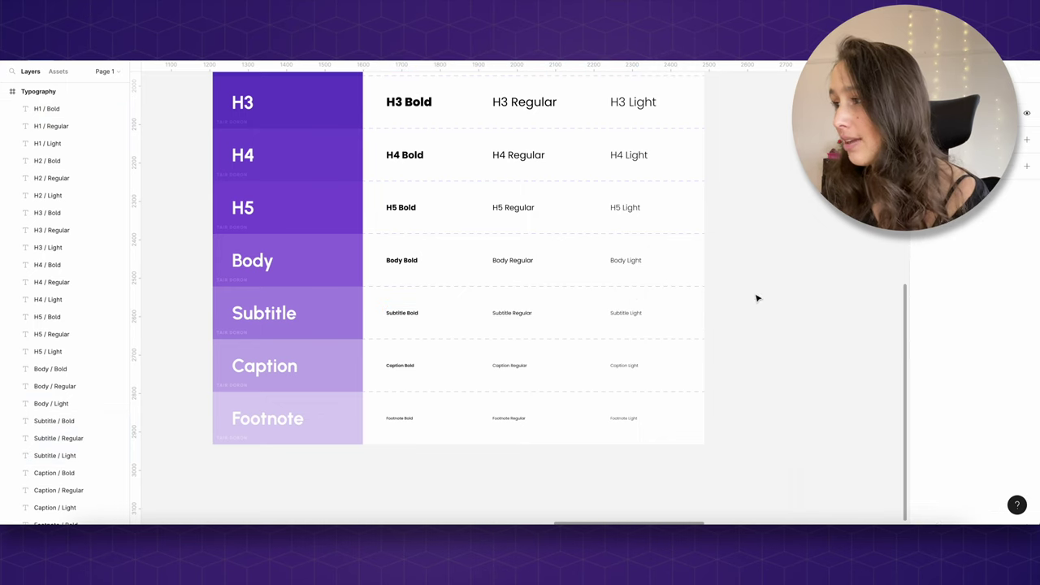
pyautogui.moveTo(757, 299); pyautogui.dragTo(379, 333)
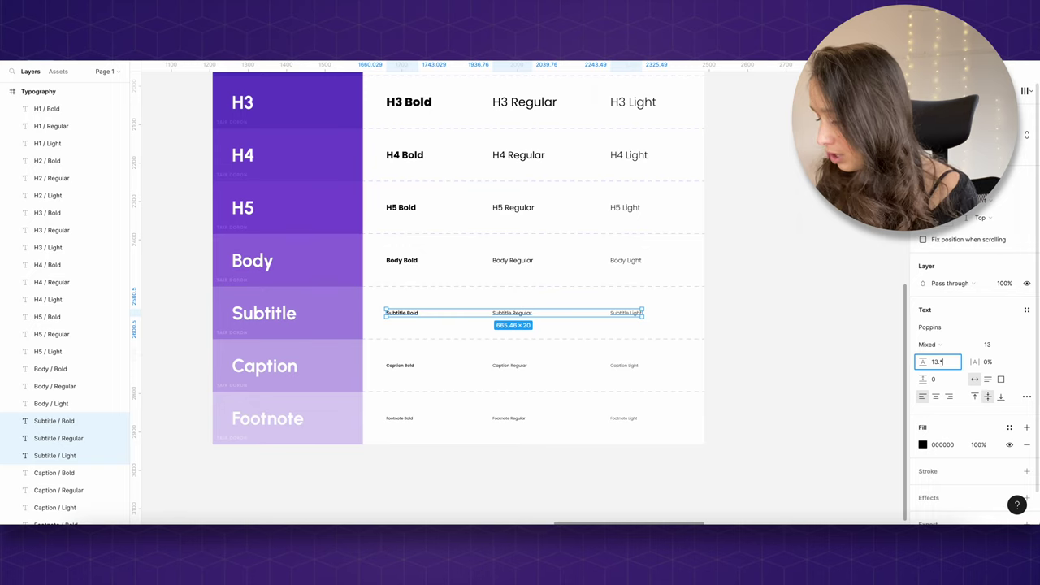
pyautogui.press('Return')
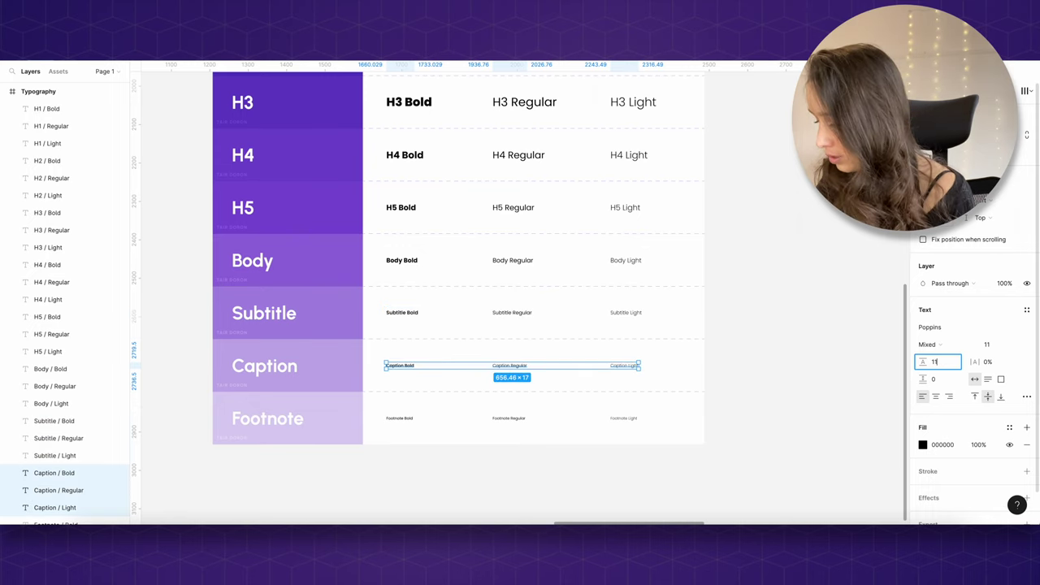
pyautogui.press('Return')
pyautogui.click(713, 413)
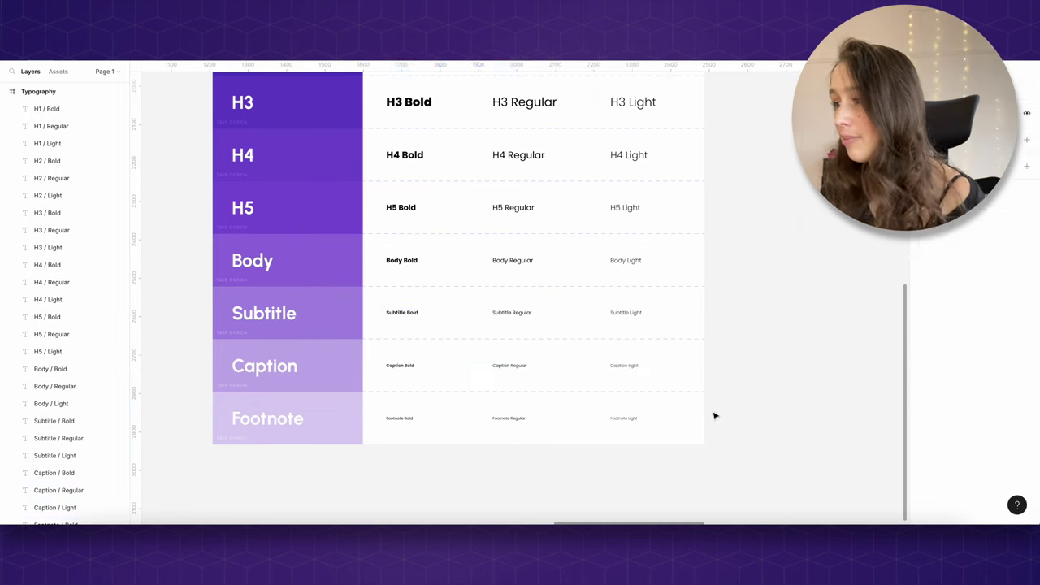
pyautogui.moveTo(761, 399); pyautogui.dragTo(382, 440)
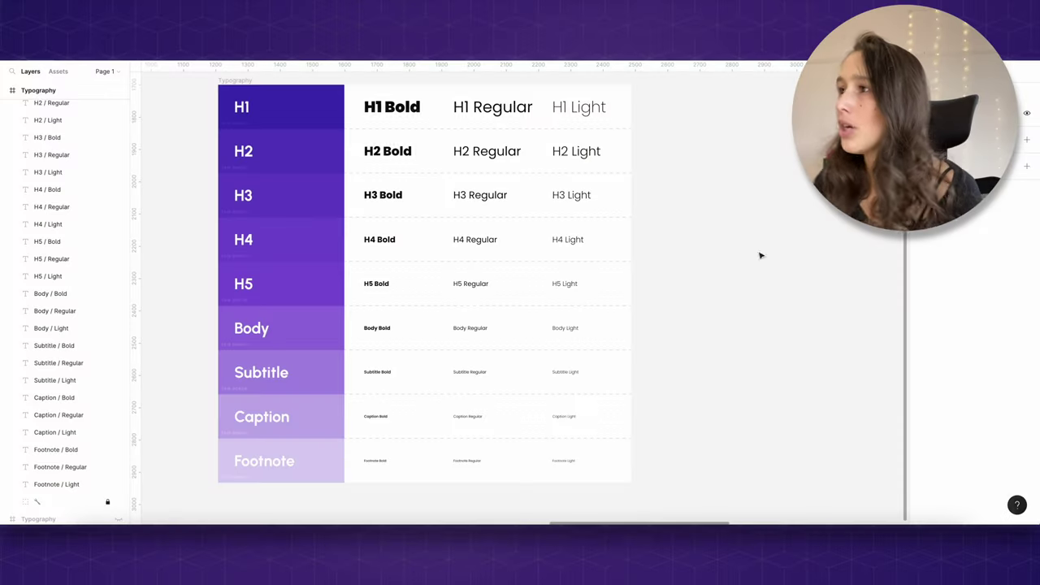
# - Delete the H1–H4 Light samples and the H1 and H2 Regular samples
pyautogui.hscroll(-2, 548, 152)
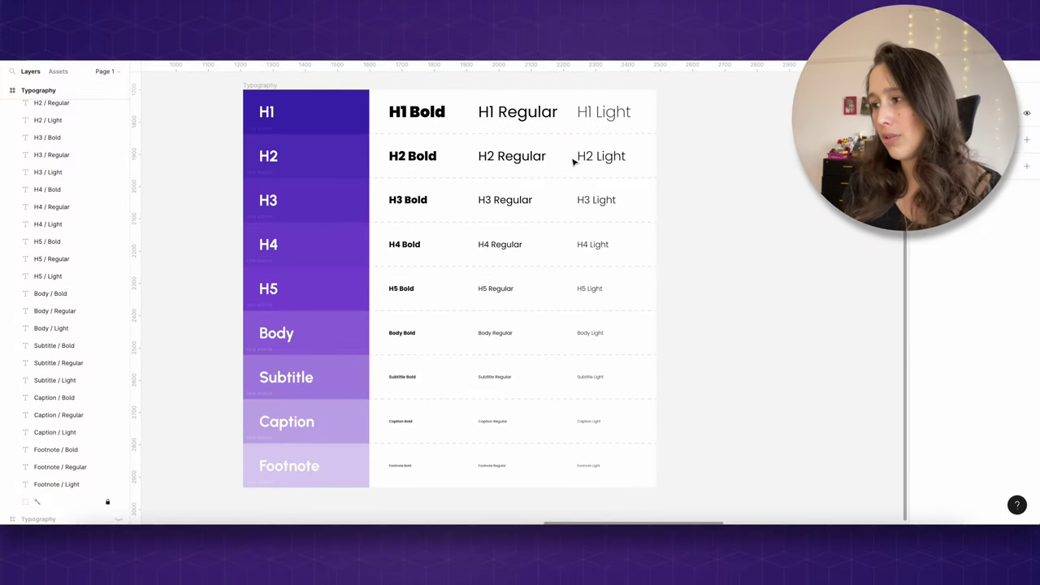
pyautogui.moveTo(695, 99); pyautogui.dragTo(608, 247)
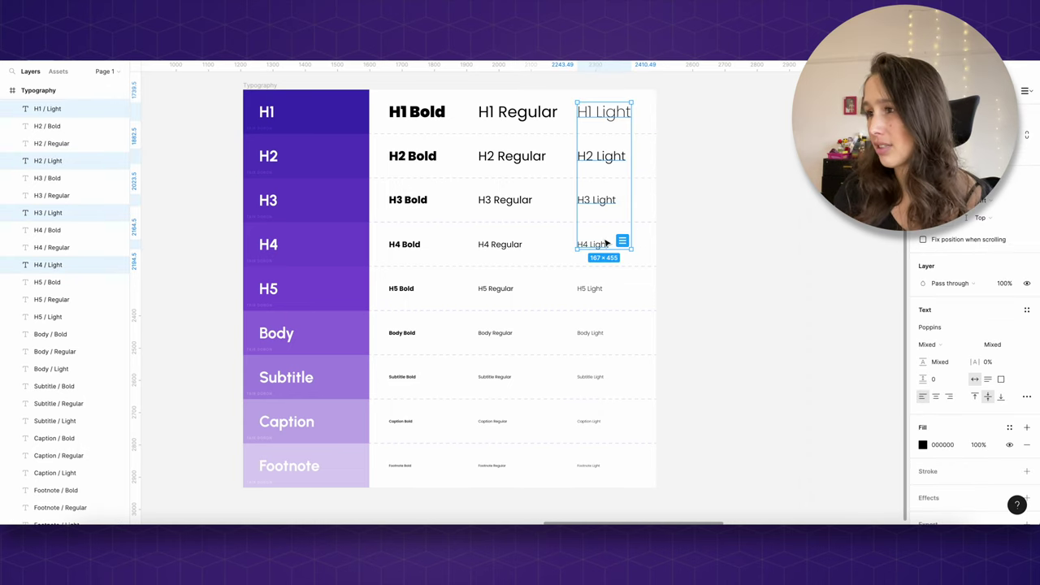
pyautogui.press('Delete')
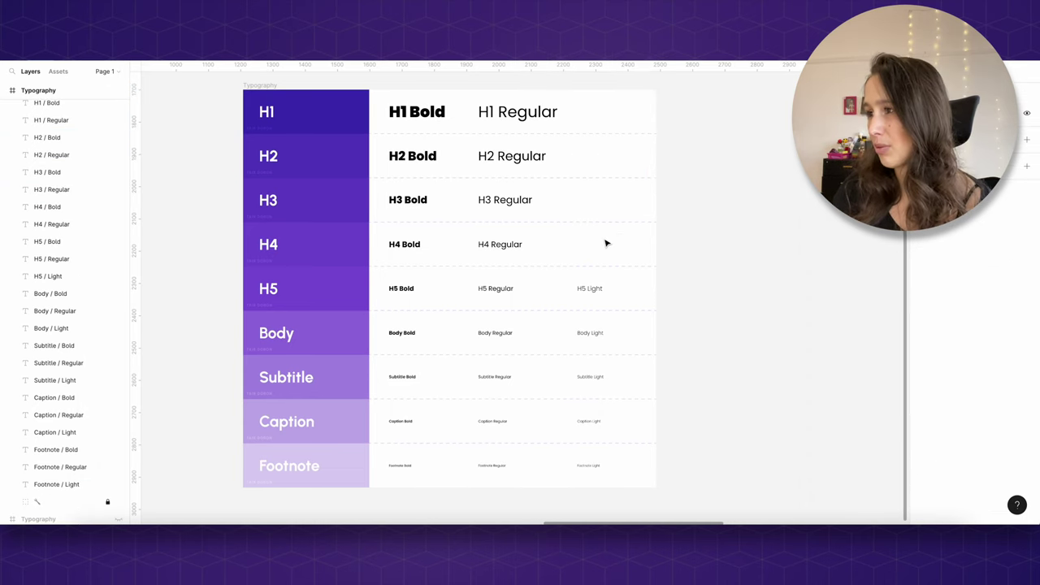
pyautogui.click(601, 288)
pyautogui.click(517, 112)
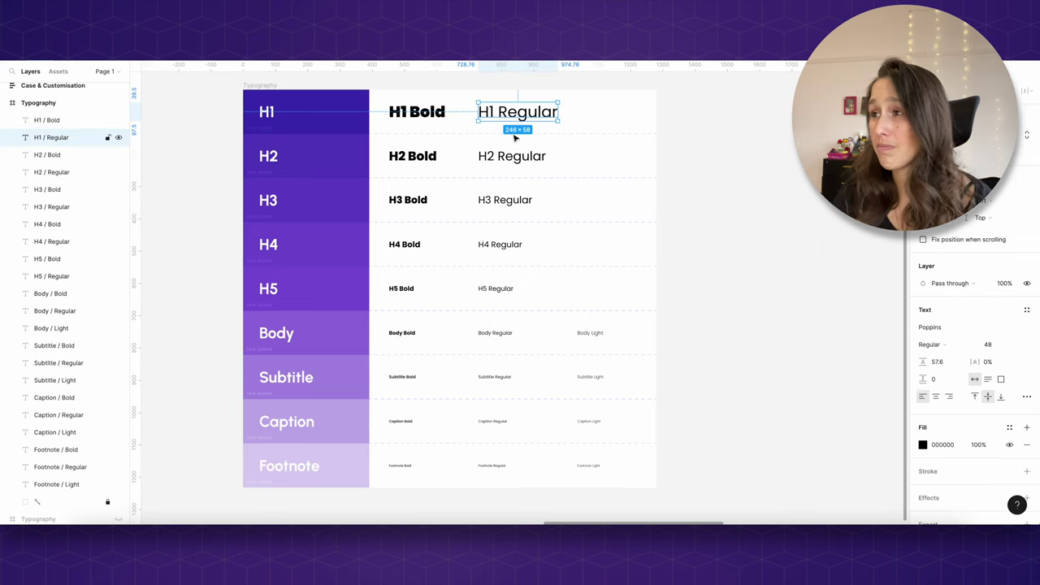
pyautogui.keyDown('shift'); pyautogui.click(509, 163); pyautogui.keyUp('shift')
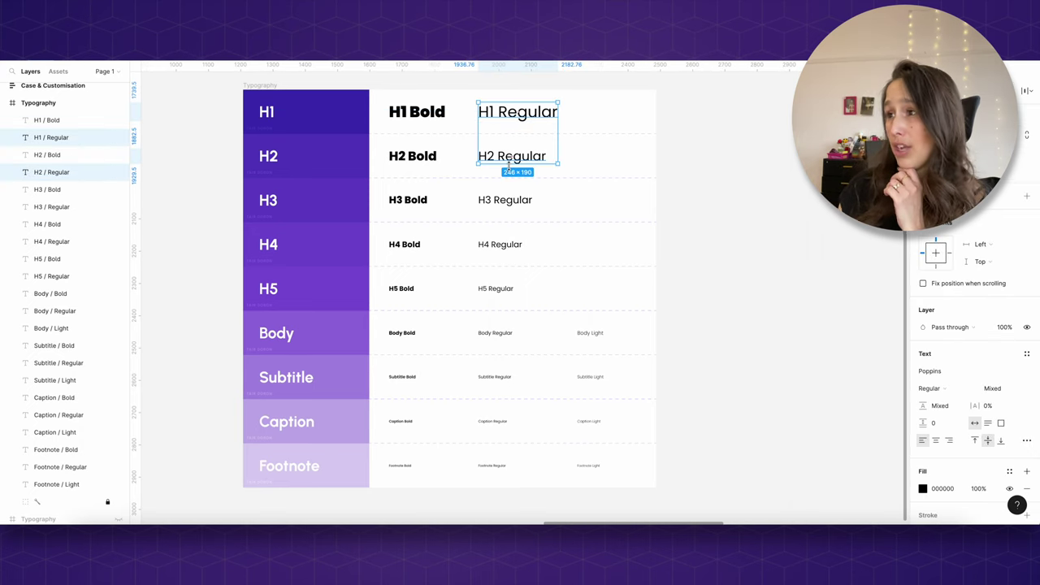
pyautogui.press('Delete')
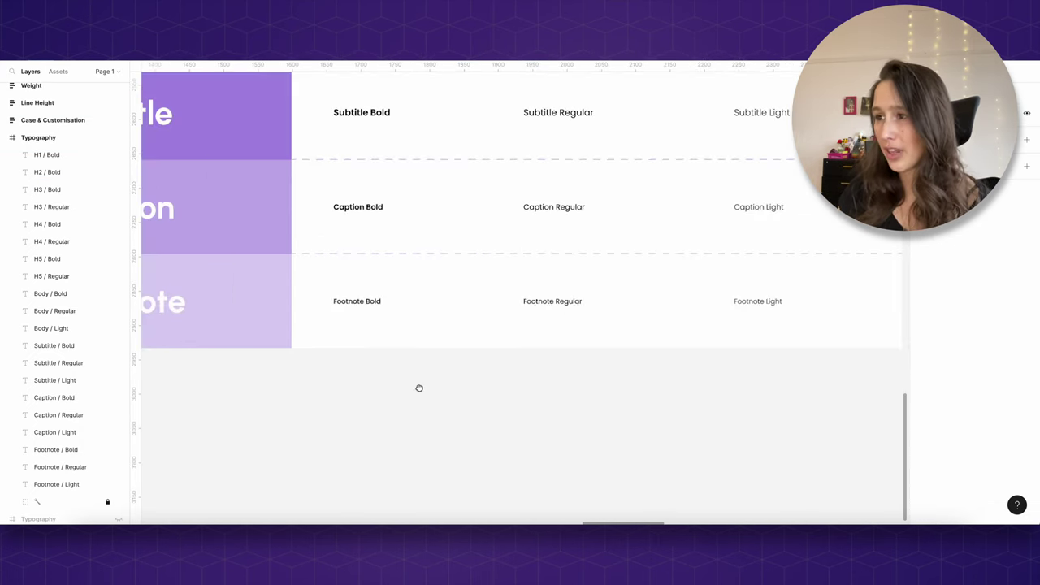
pyautogui.scroll(1, 407, 429)
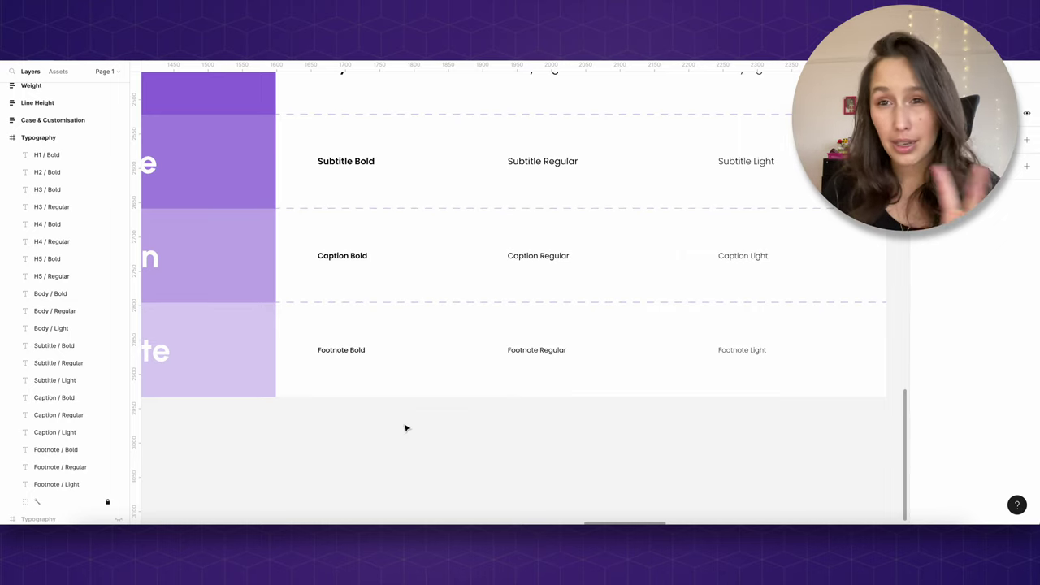
# - Make the three Footnote samples Uppercase with letter spacing widened to about 5%
pyautogui.moveTo(785, 441); pyautogui.dragTo(357, 336)
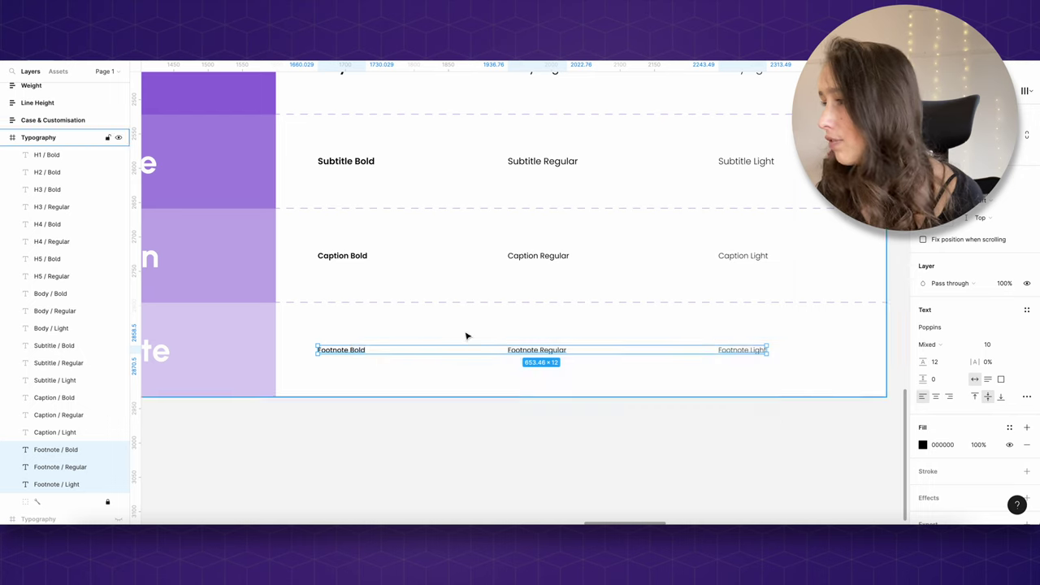
pyautogui.click(1026, 397)
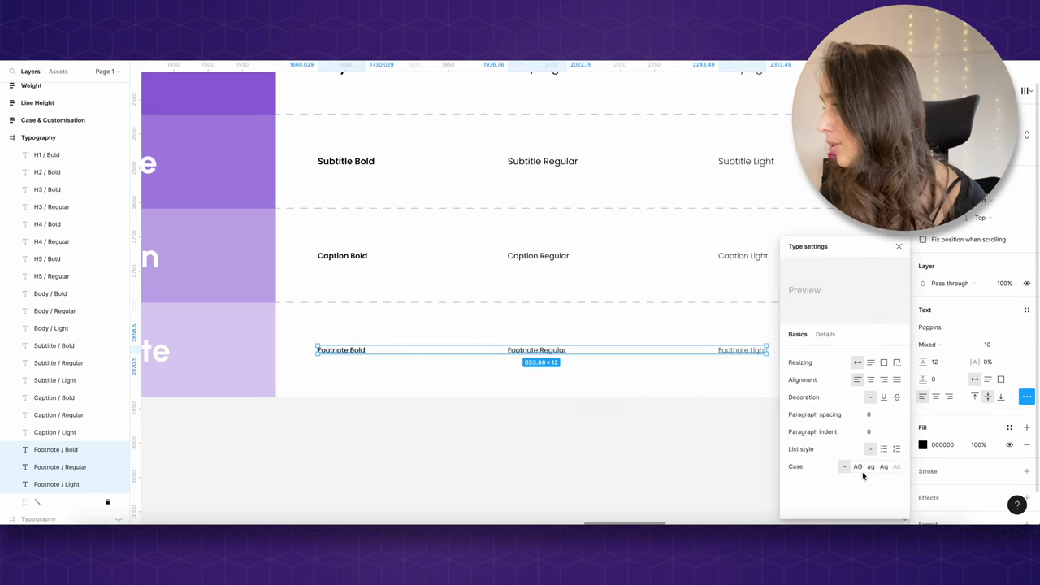
pyautogui.click(859, 468)
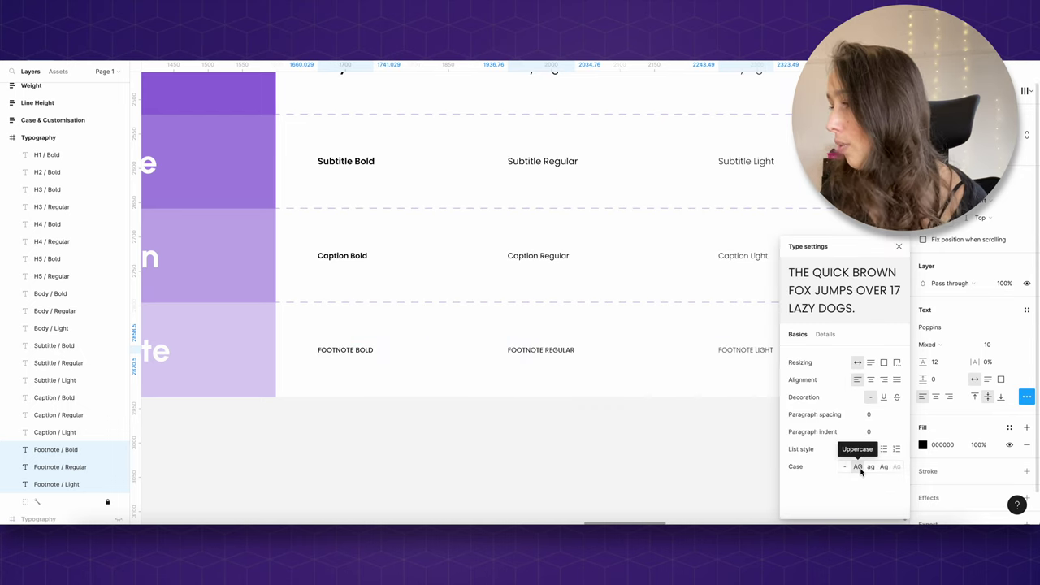
pyautogui.moveTo(974, 362); pyautogui.dragTo(980, 365)
pyautogui.click(579, 439)
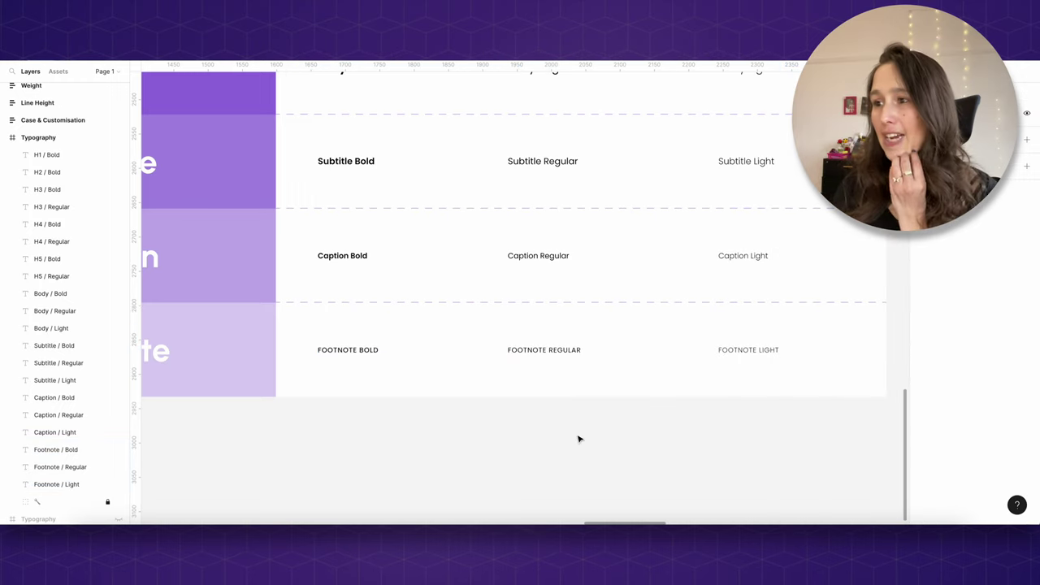
pyautogui.click(331, 259)
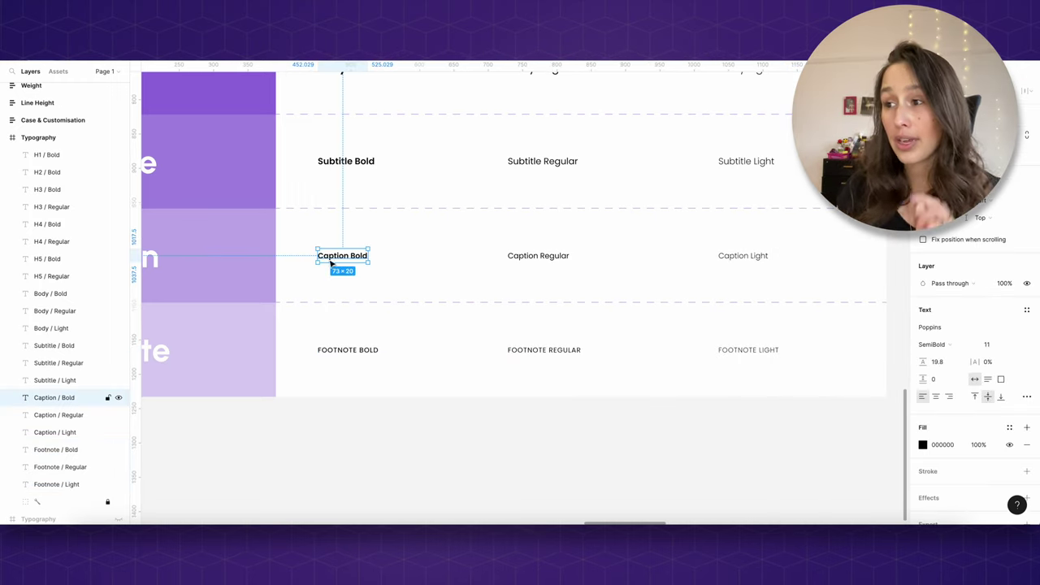
pyautogui.click(342, 349)
pyautogui.click(385, 416)
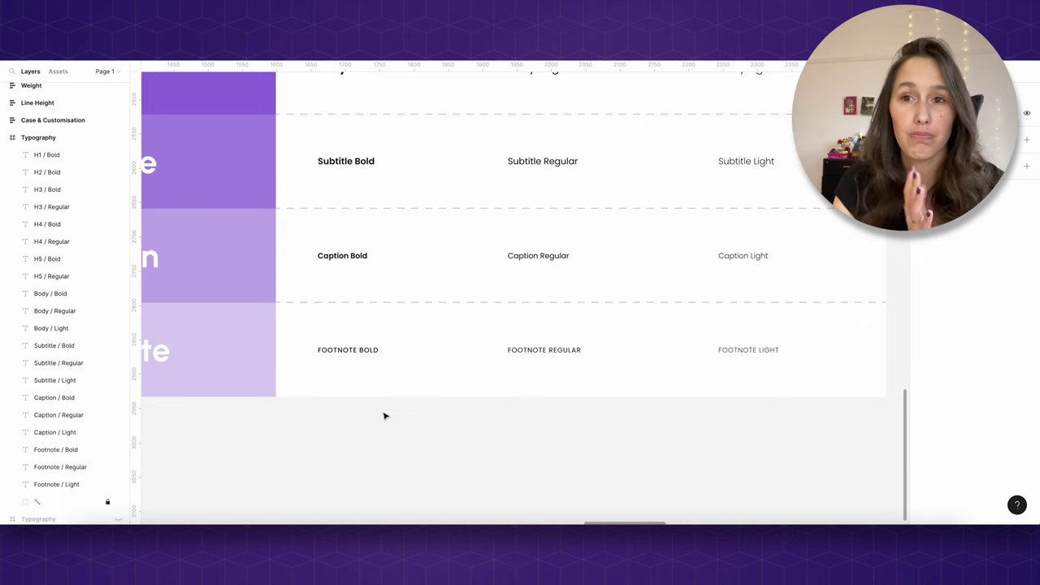
pyautogui.scroll(-5, 385, 416)
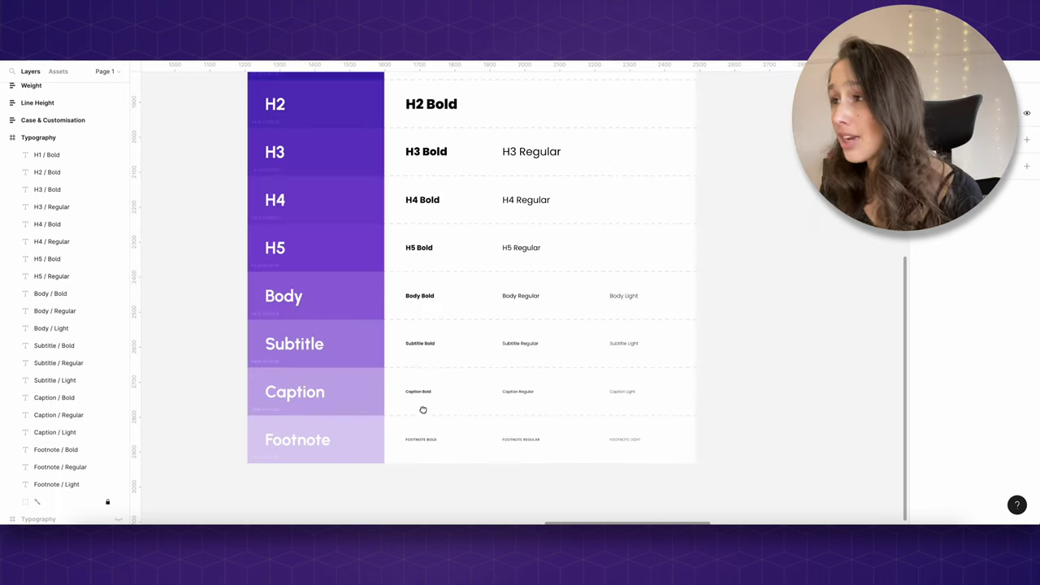
pyautogui.scroll(-1, 422, 388)
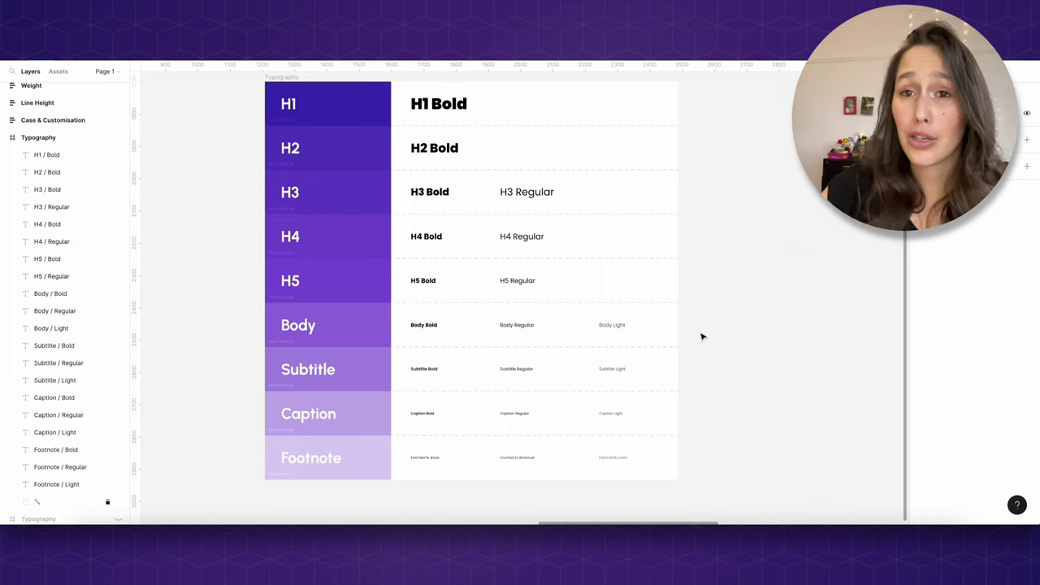
pyautogui.click(426, 110)
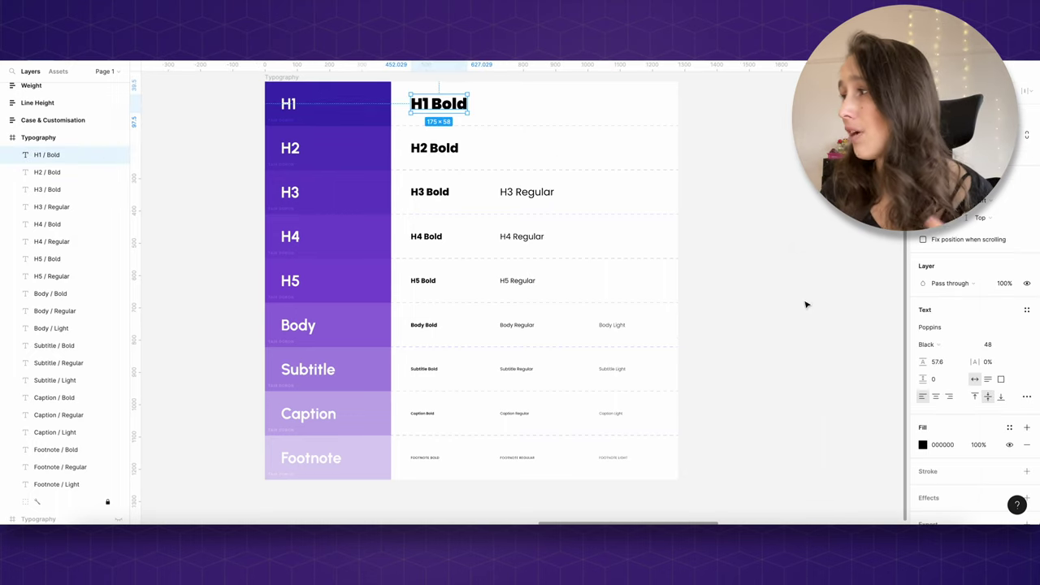
pyautogui.click(947, 329)
pyautogui.write('Figma Hand')
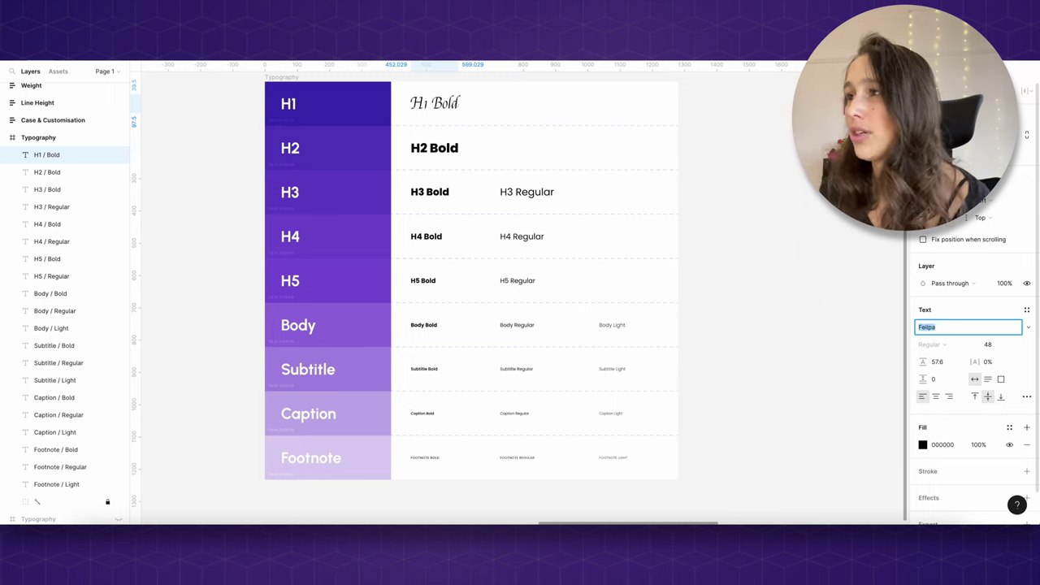
pyautogui.press('Return')
pyautogui.press('Down')
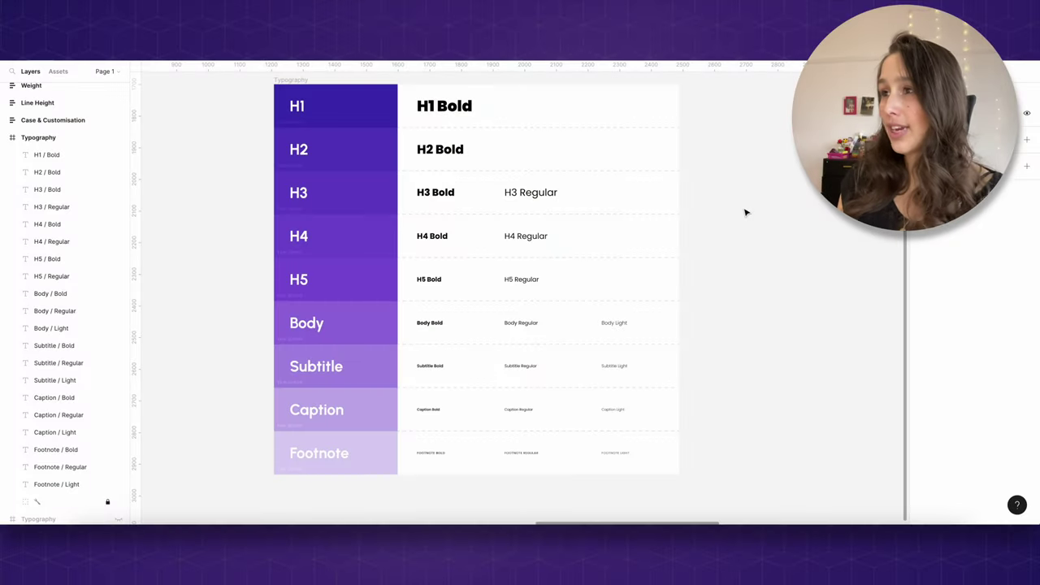
pyautogui.click(559, 195)
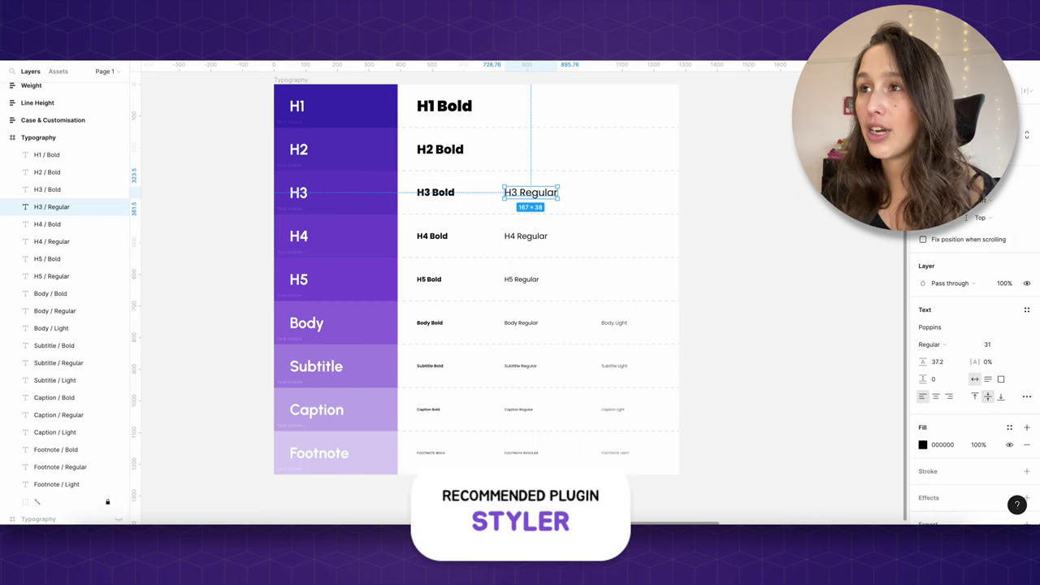
# - Search Resources plugins for 'styler' and view the Styler plugin's Run commands
pyautogui.hotkey('shift', 'i')
pyautogui.click(218, 71)
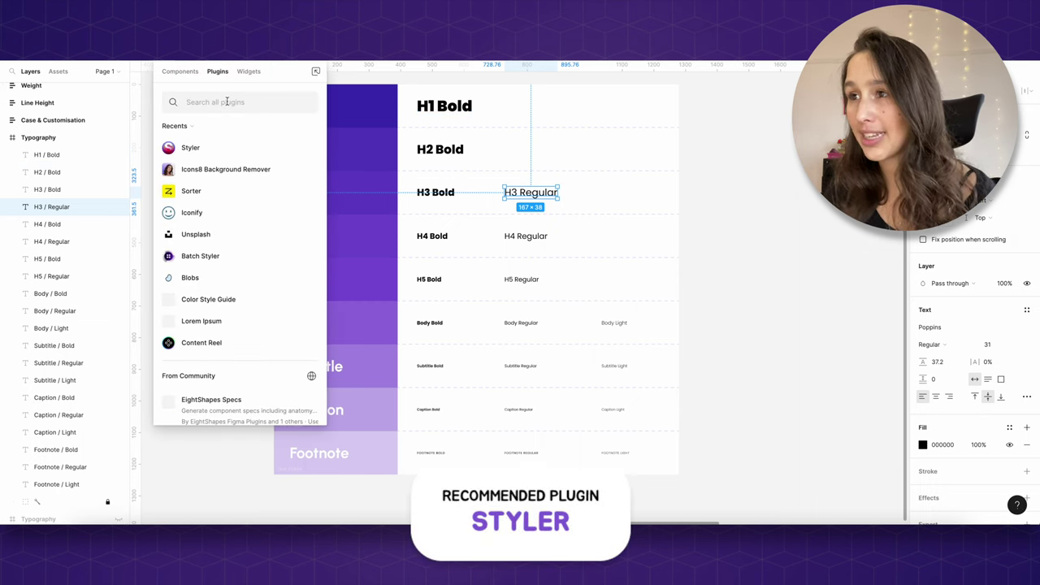
pyautogui.write('styler')
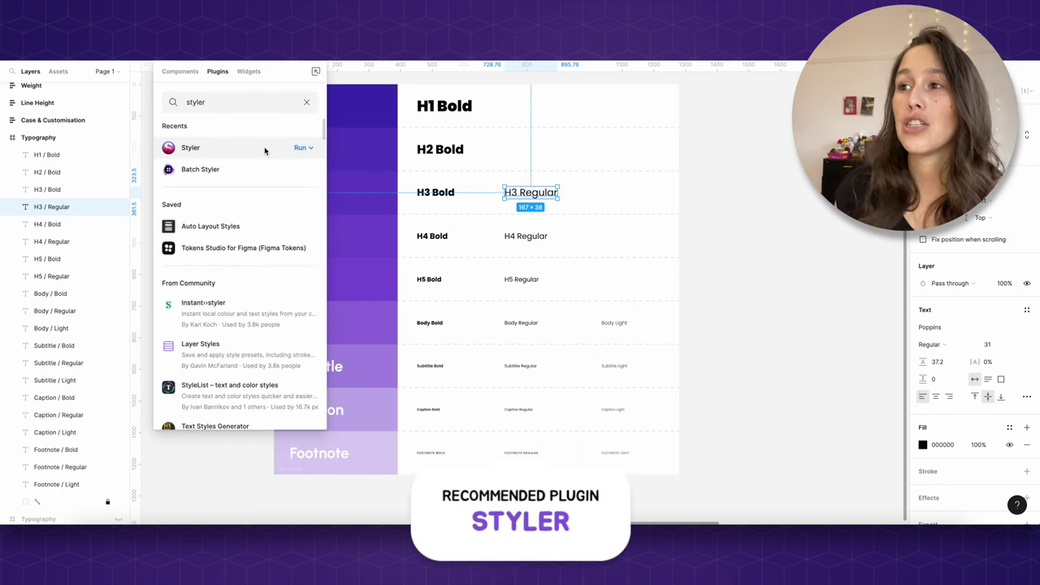
pyautogui.click(297, 149)
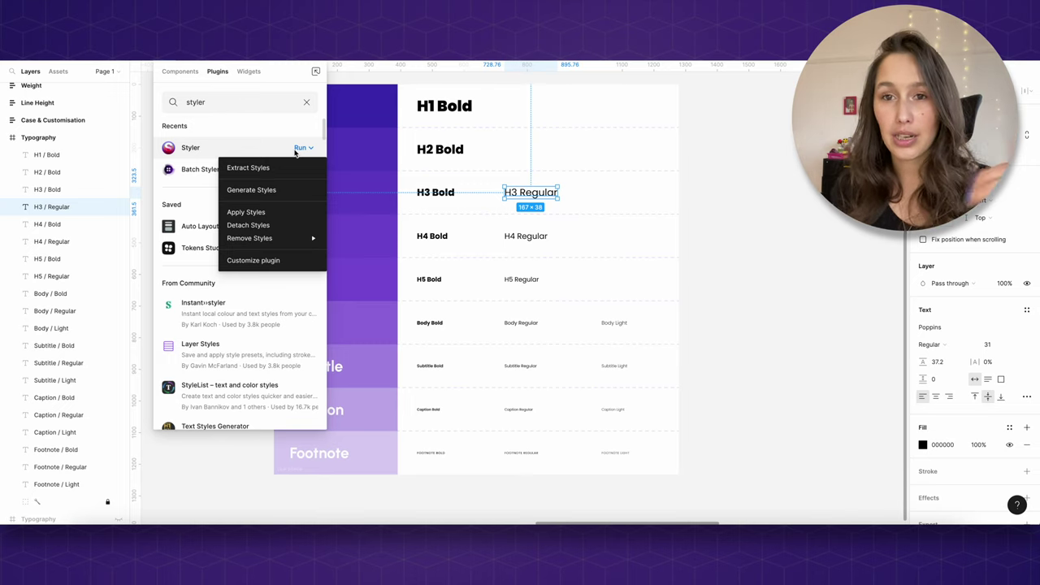
pyautogui.click(756, 196)
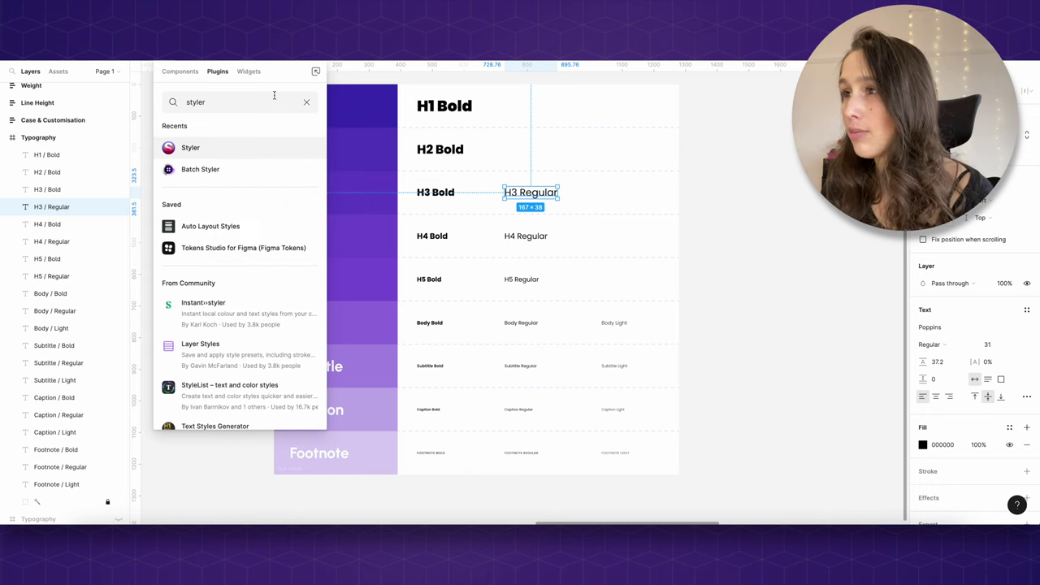
pyautogui.press('Escape')
# - Select the text layers from H1 / Bold through Footnote / Light and run Styler's Generate Styles to create 20 text styles
pyautogui.click(24, 140)
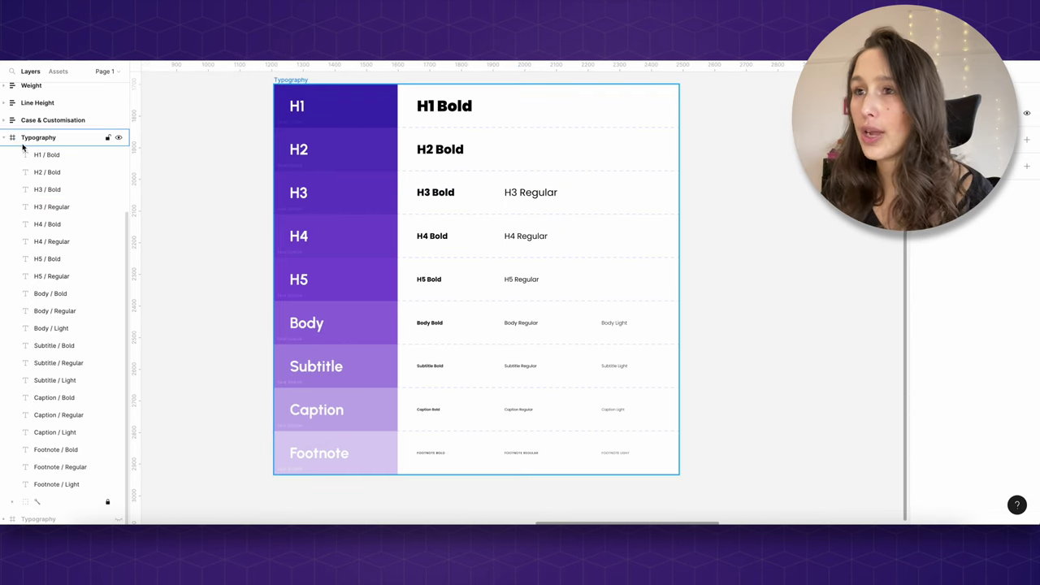
pyautogui.click(41, 155)
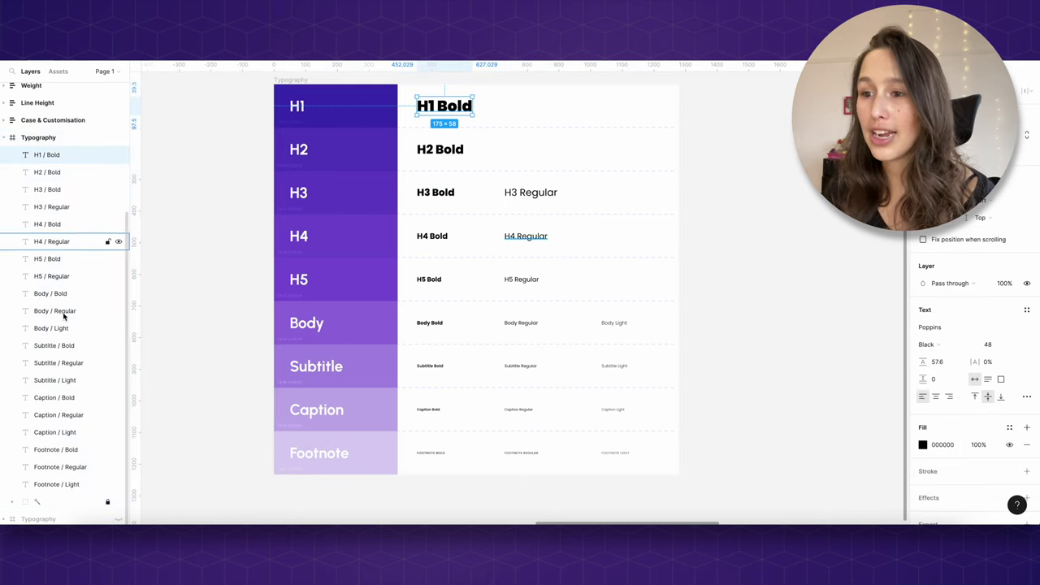
pyautogui.keyDown('shift'); pyautogui.click(57, 485); pyautogui.keyUp('shift')
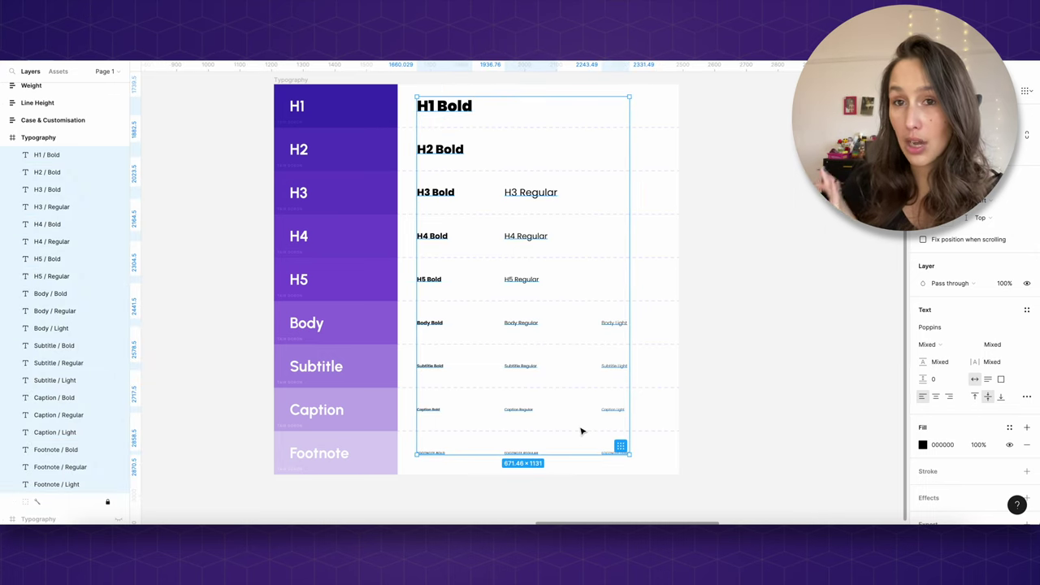
pyautogui.rightClick(532, 287)
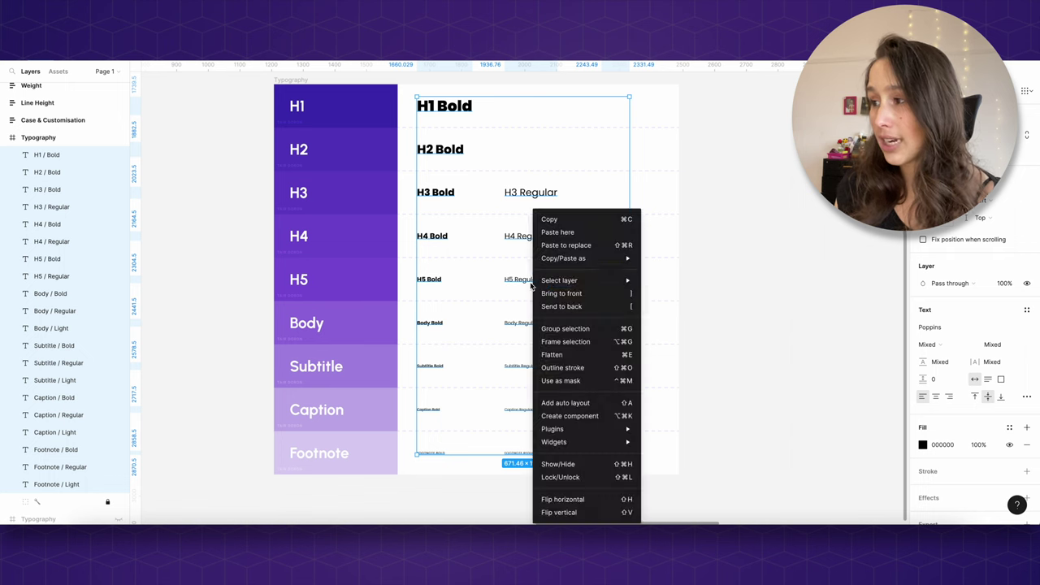
pyautogui.moveTo(585, 428)
pyautogui.moveTo(696, 283)
pyautogui.moveTo(707, 256)
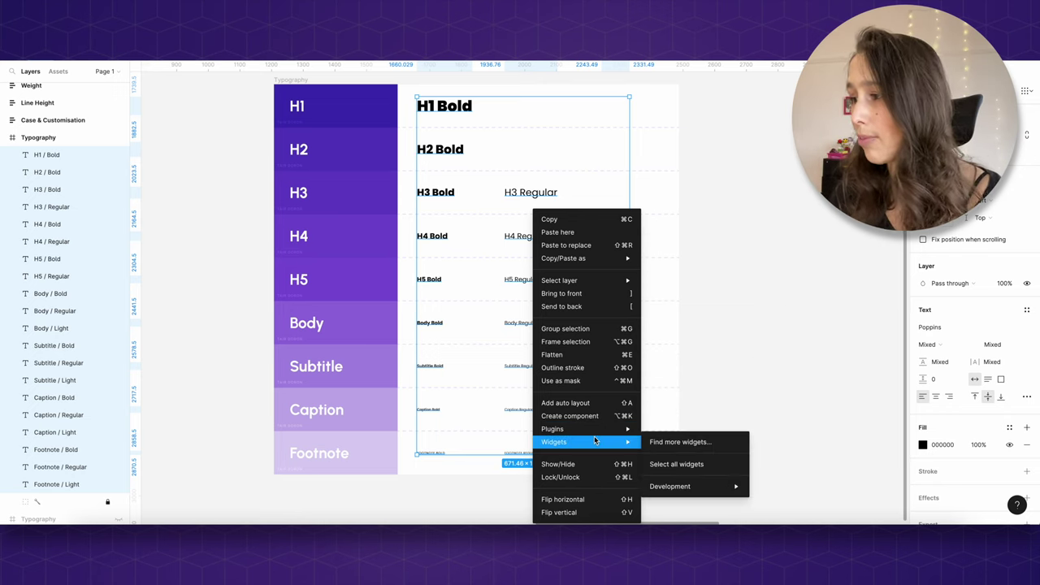
pyautogui.moveTo(626, 428)
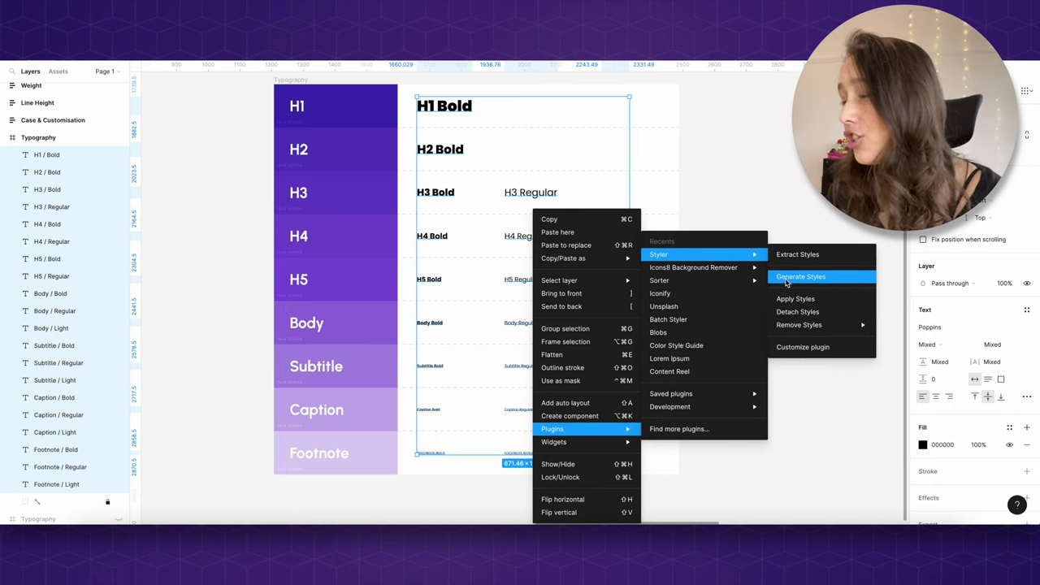
pyautogui.click(786, 278)
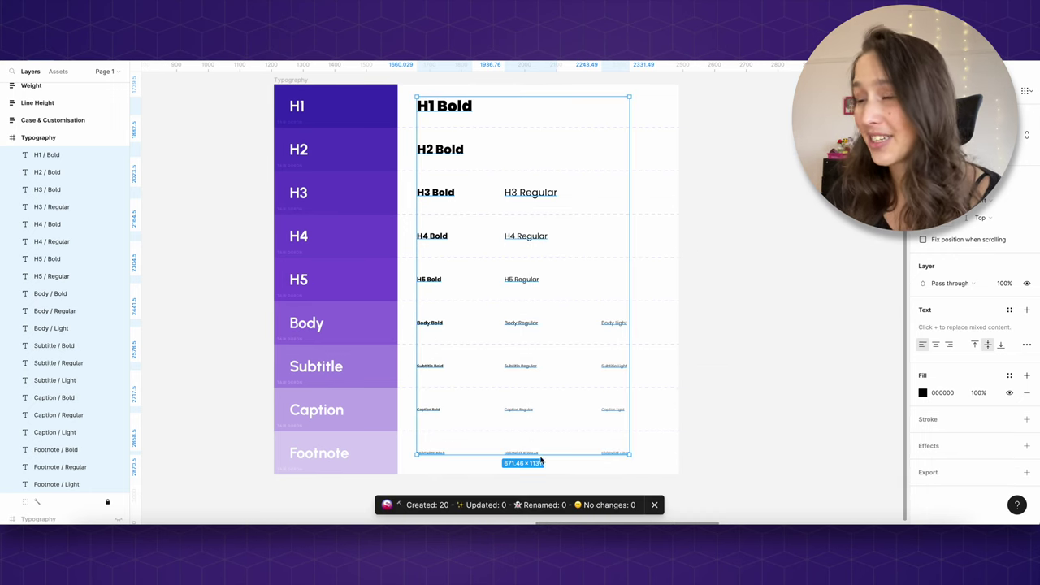
# - Add a 'Hello' text layer on the canvas beside the Typography frame
pyautogui.click(715, 455)
pyautogui.scroll(-5, 938, 254)
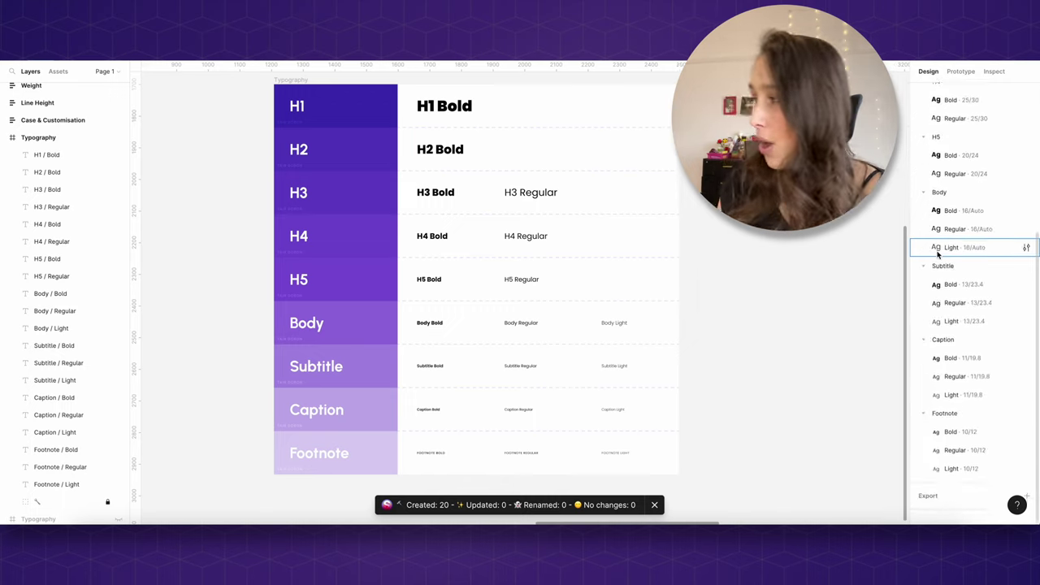
pyautogui.scroll(-1, 936, 264)
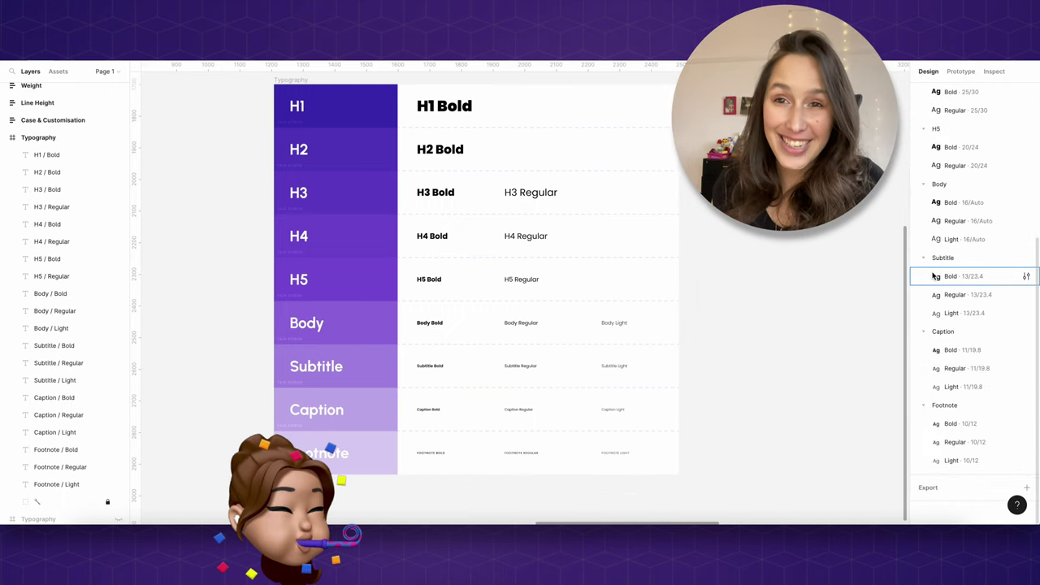
pyautogui.click(751, 243)
pyautogui.write('He')
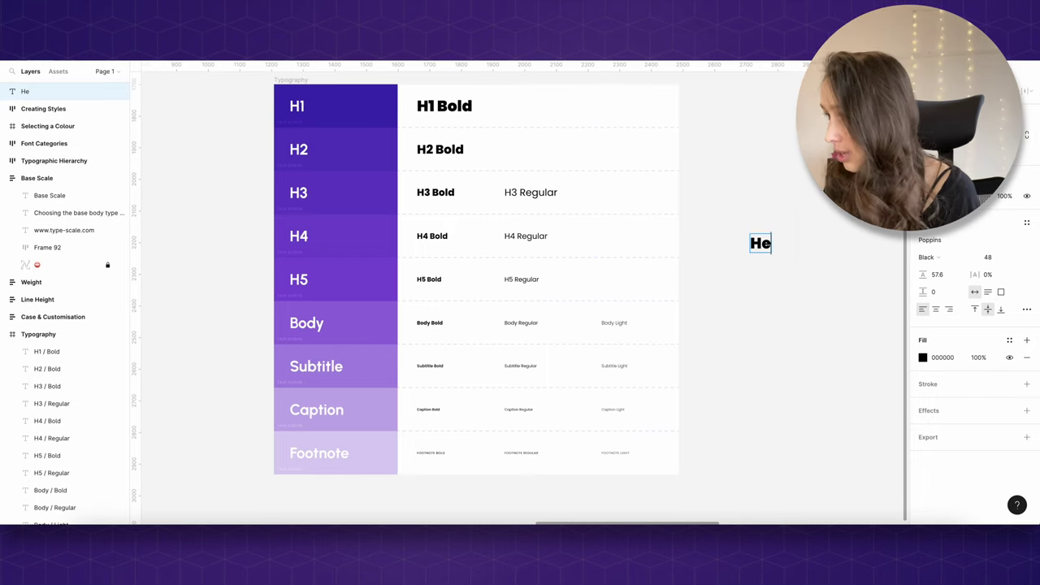
pyautogui.write('llo')
pyautogui.press('Escape')
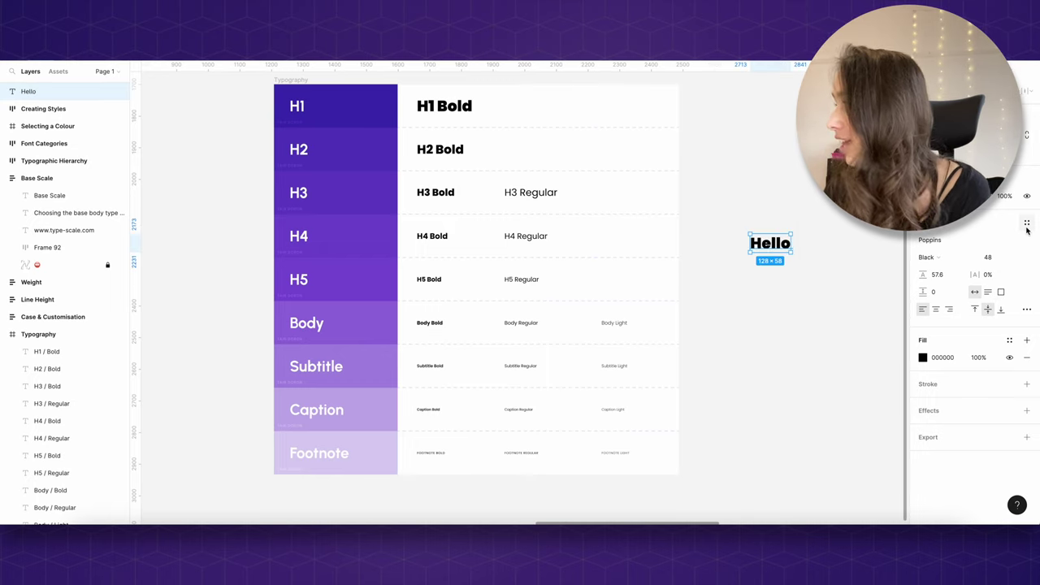
# - Apply the Footnote Regular text style to Hello
pyautogui.click(1026, 224)
pyautogui.scroll(-5, 987, 338)
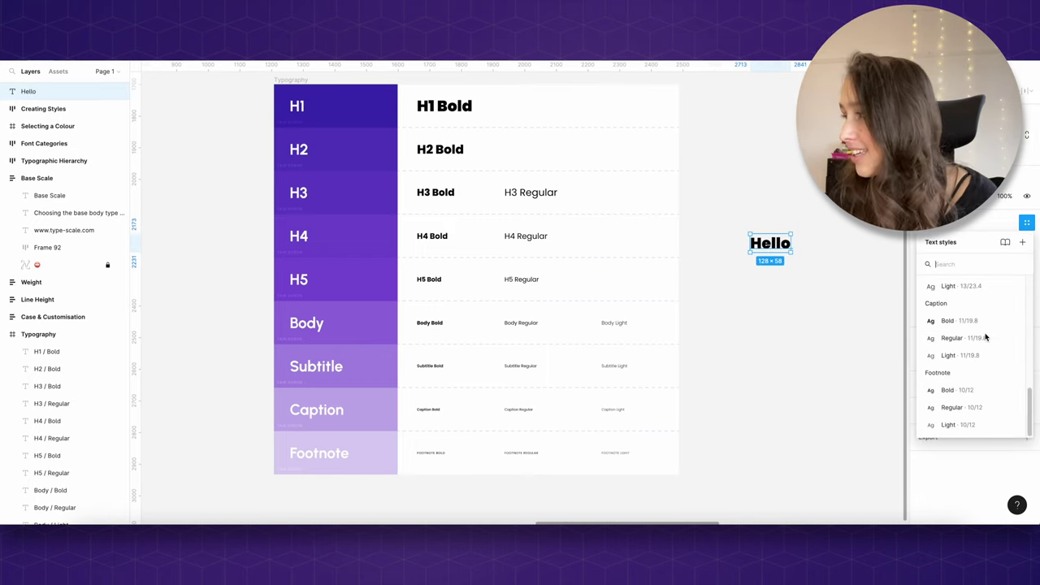
pyautogui.scroll(6, 986, 337)
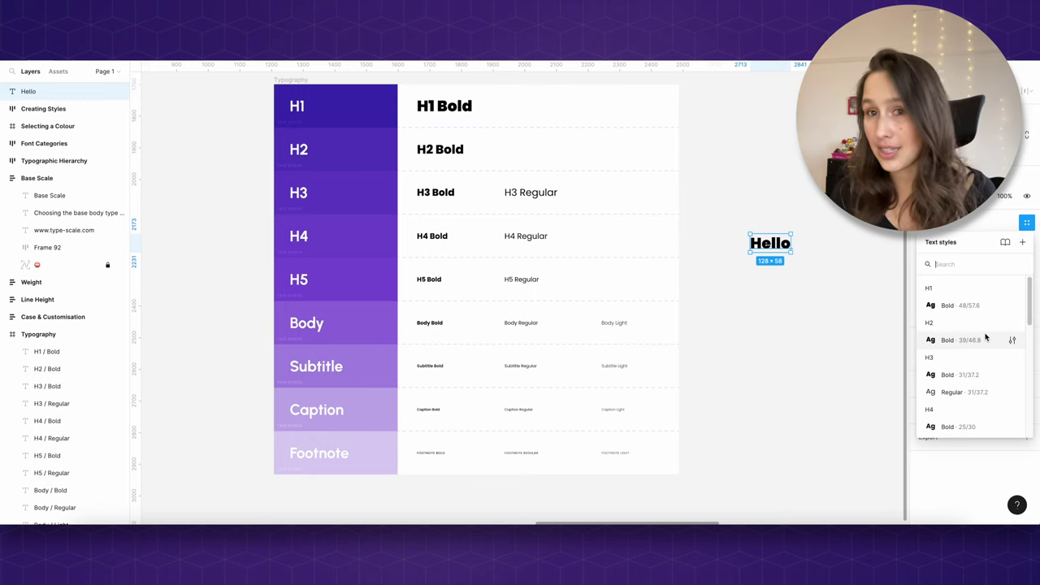
pyautogui.write('foot')
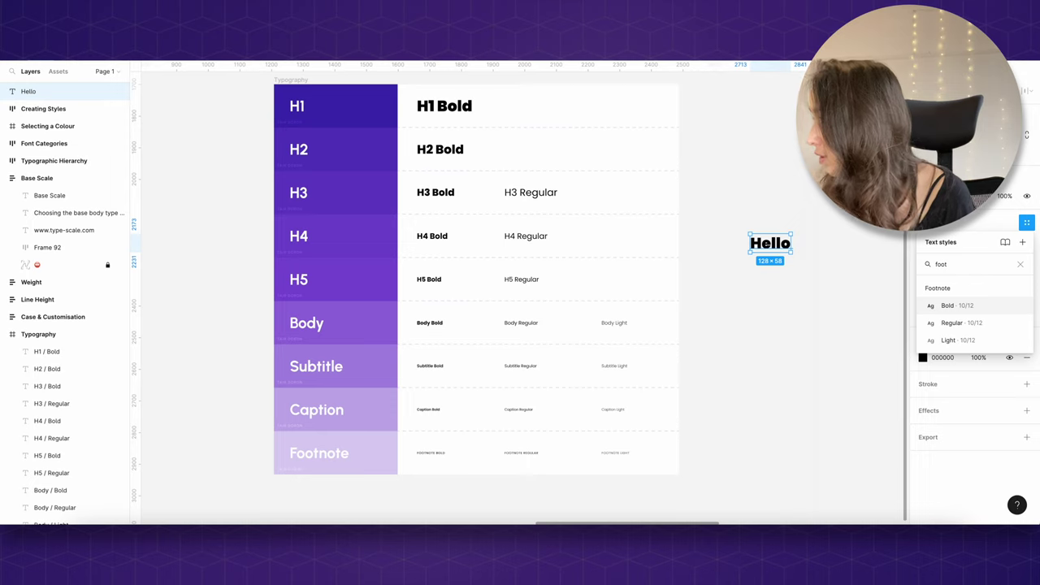
pyautogui.click(952, 323)
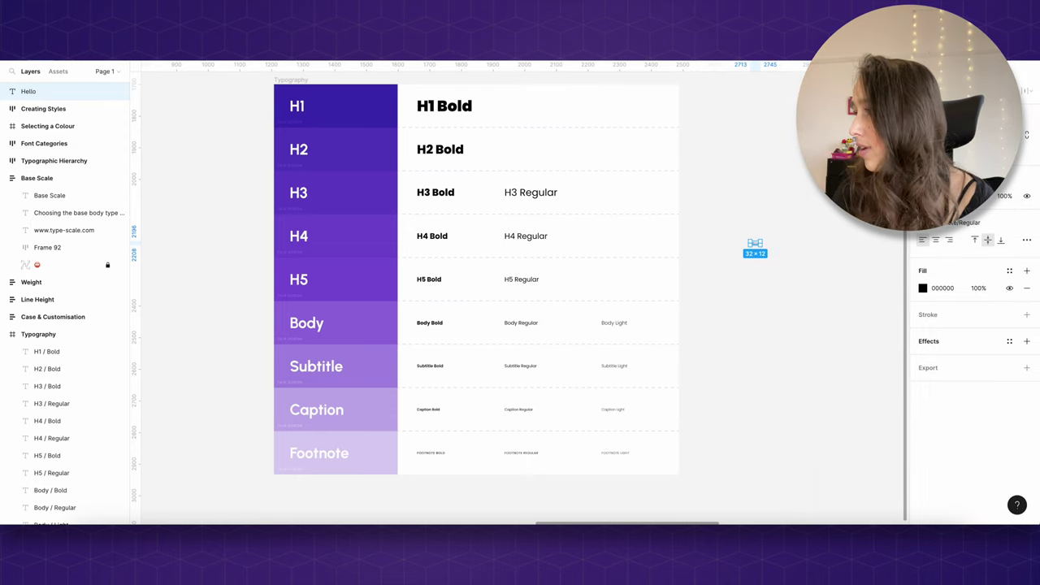
pyautogui.click(731, 205)
# - Switch Hello to Subtitle Light, then to the H2 Bold heading style
pyautogui.scroll(5, 731, 205)
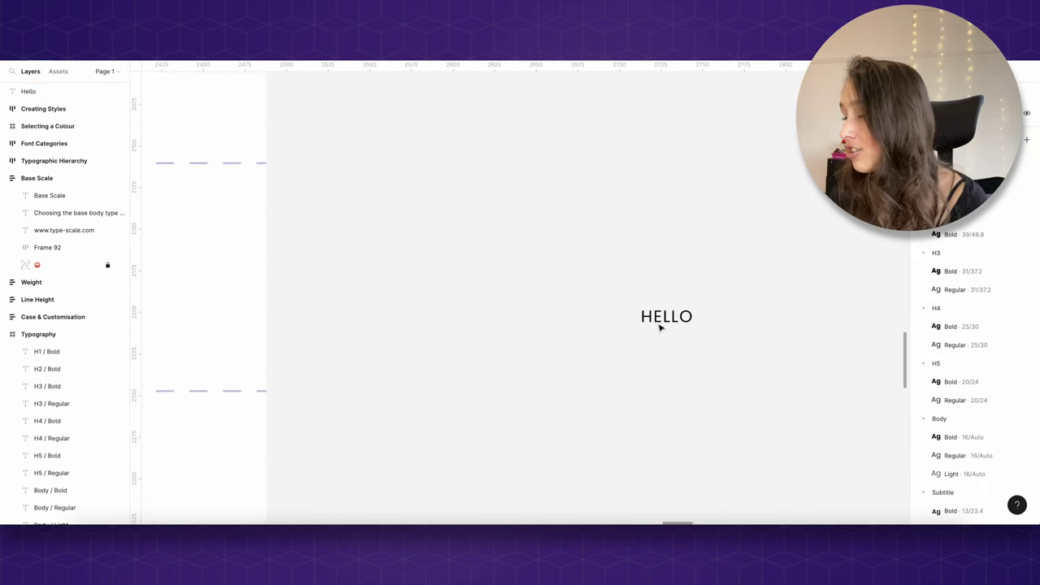
pyautogui.click(667, 328)
pyautogui.click(949, 344)
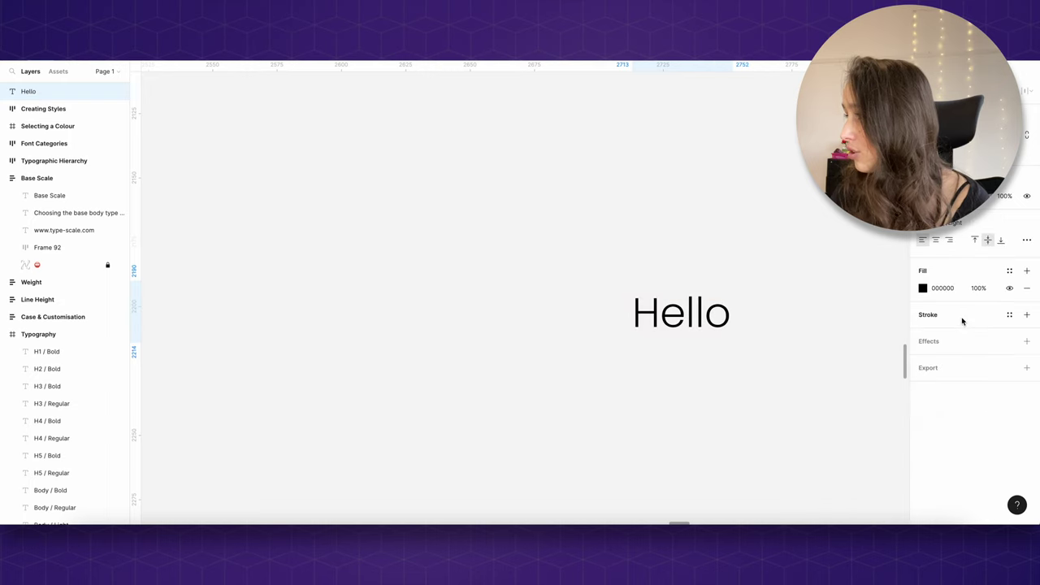
pyautogui.click(963, 222)
pyautogui.click(949, 336)
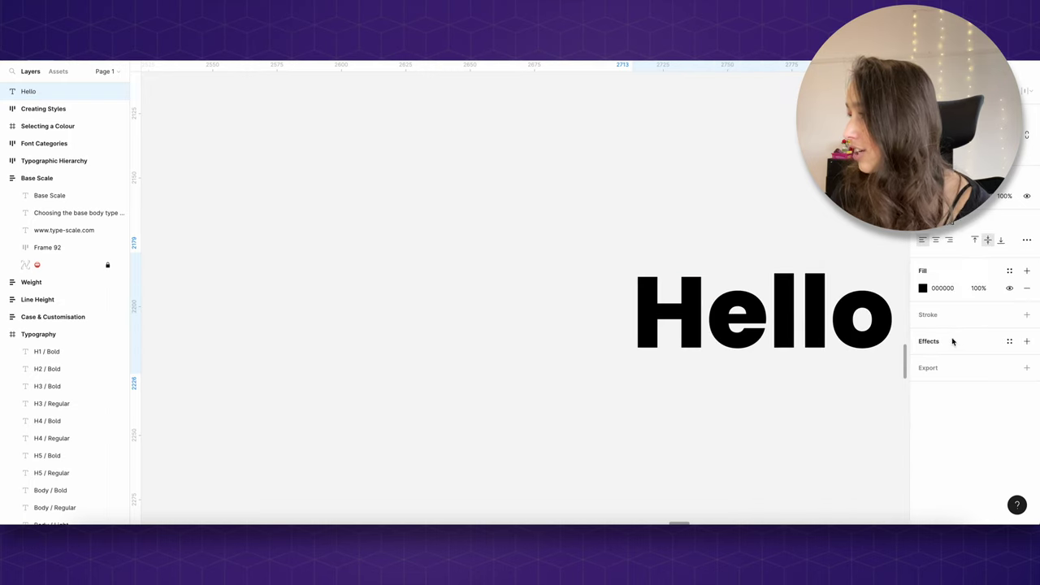
pyautogui.click(759, 204)
pyautogui.scroll(-3, 760, 282)
# - Give the Body Bold text style the description 'Only use for warnings'
pyautogui.scroll(-8, 760, 282)
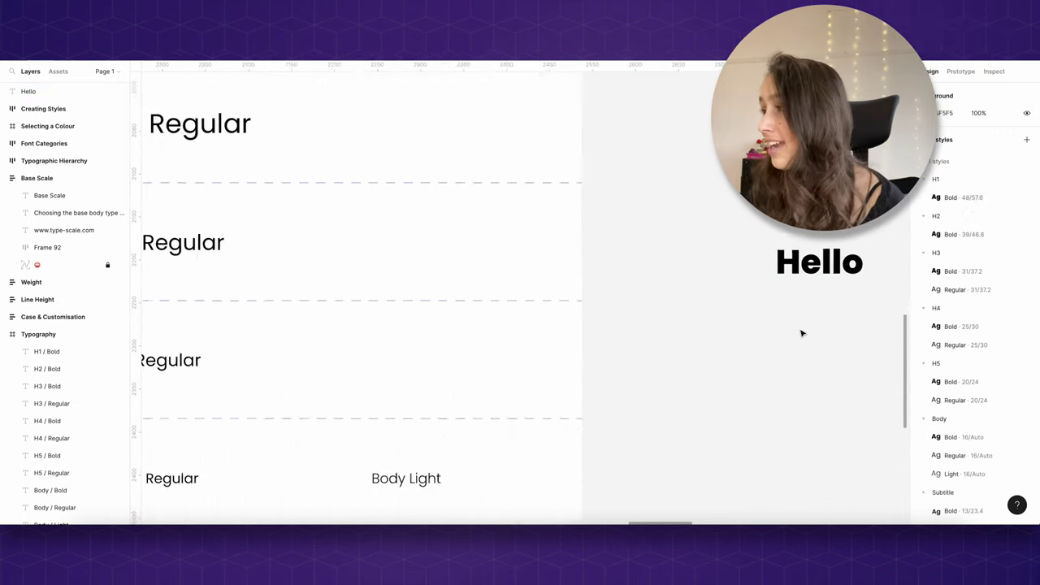
pyautogui.scroll(-3, 1026, 309)
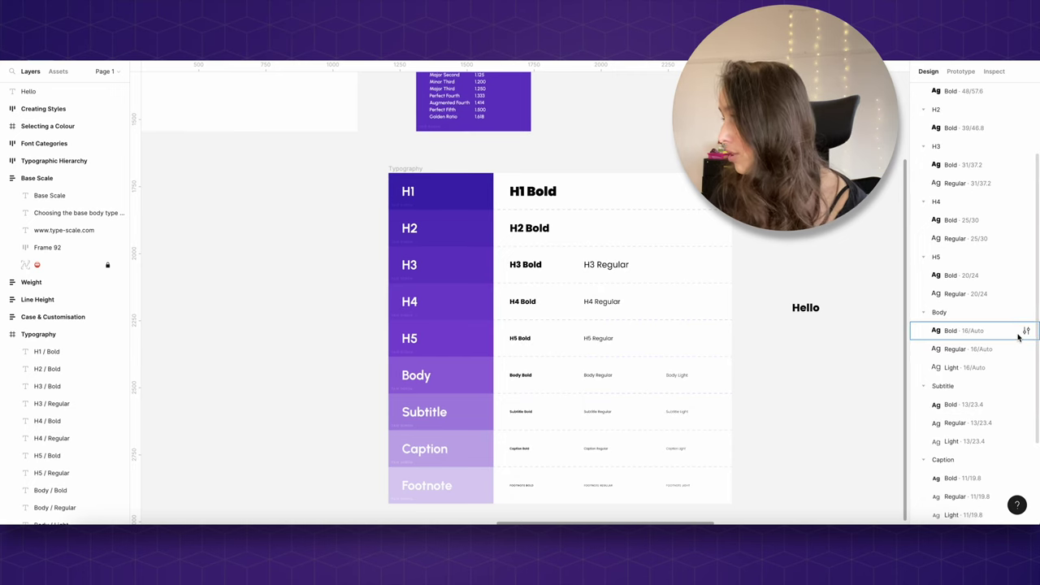
pyautogui.click(1027, 332)
pyautogui.click(846, 406)
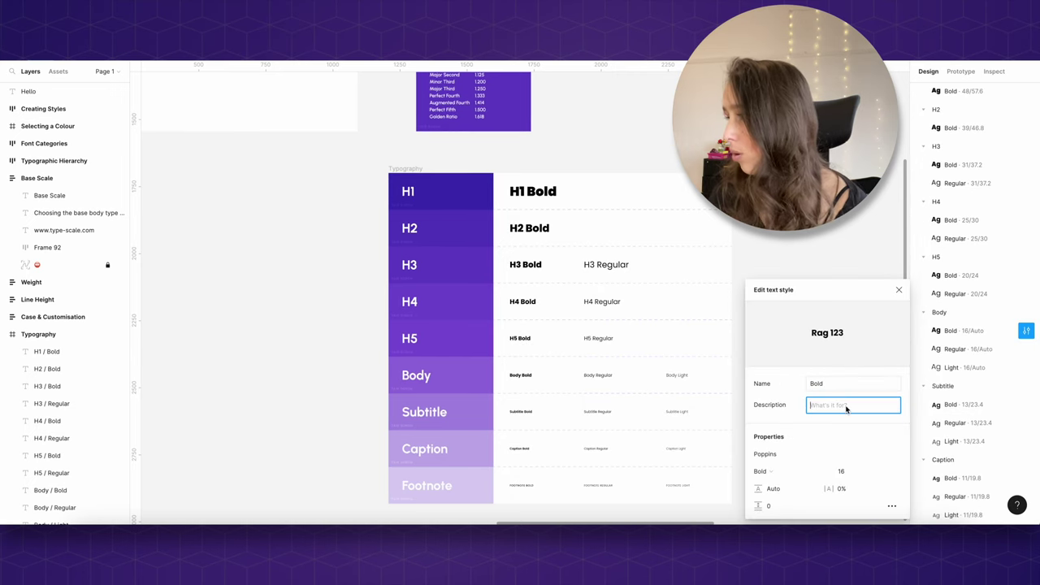
pyautogui.write('Only use for warnings')
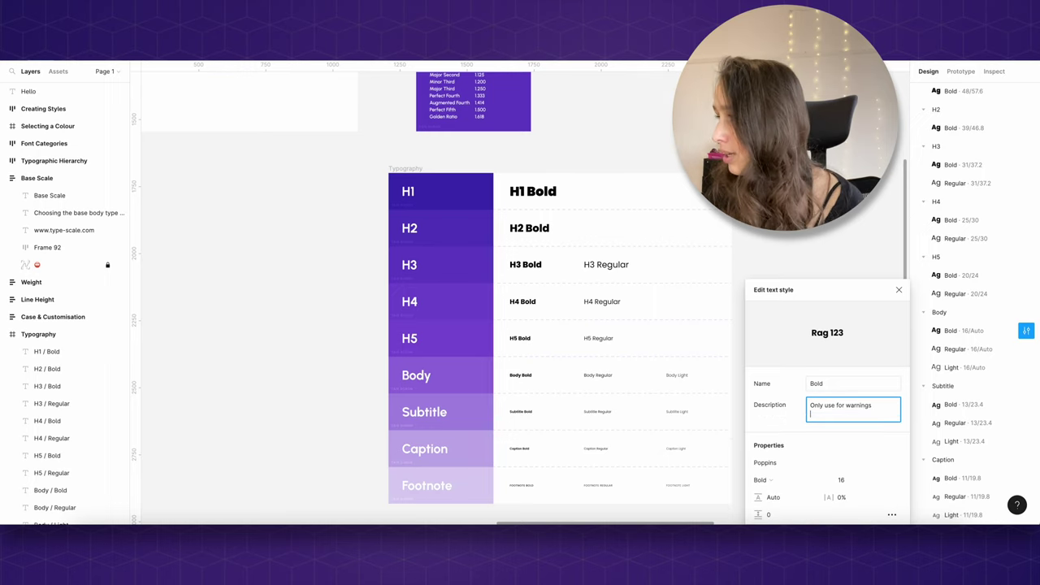
pyautogui.click(796, 244)
# - Check that Body Bold's description shows in Hello's text style picker
pyautogui.click(813, 306)
pyautogui.hscroll(3, 719, 286)
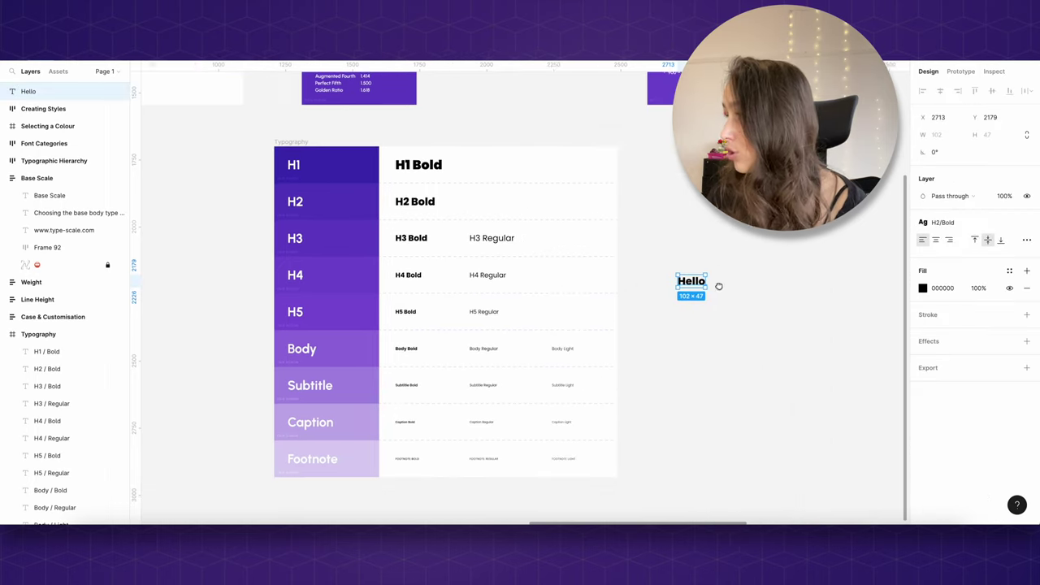
pyautogui.click(995, 220)
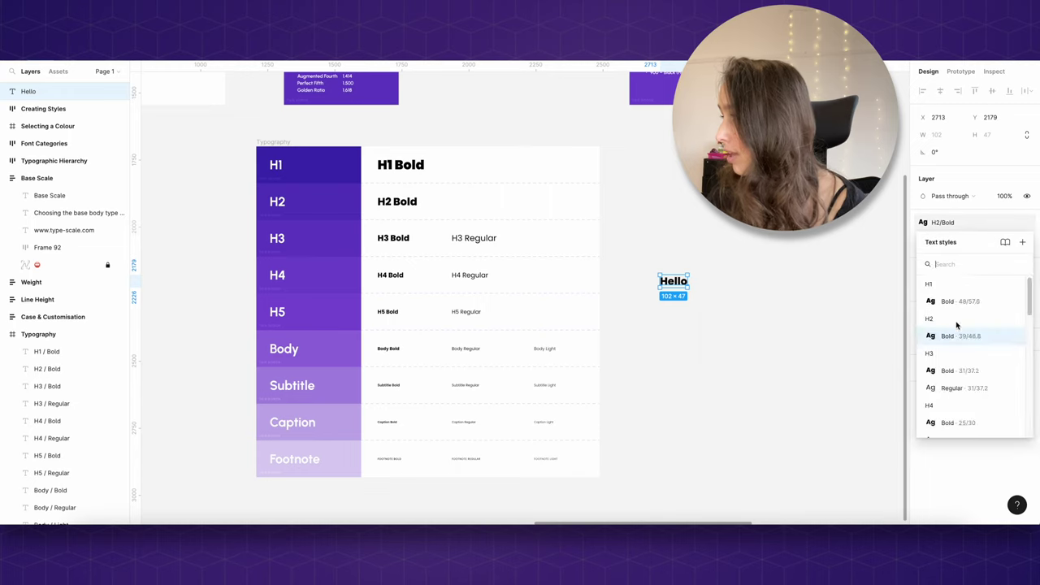
pyautogui.scroll(-6, 1000, 341)
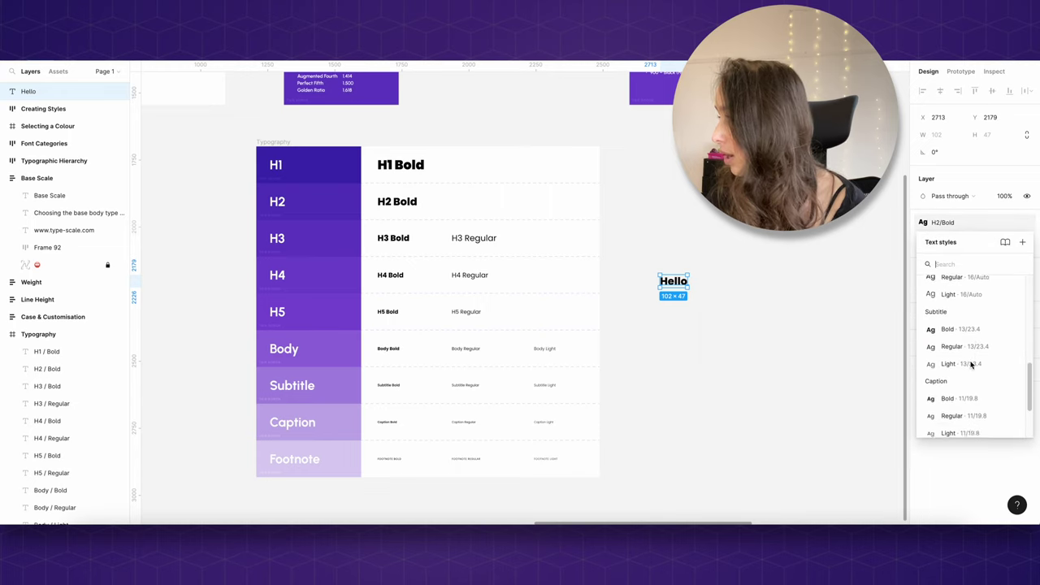
pyautogui.scroll(1, 972, 366)
pyautogui.moveTo(961, 295)
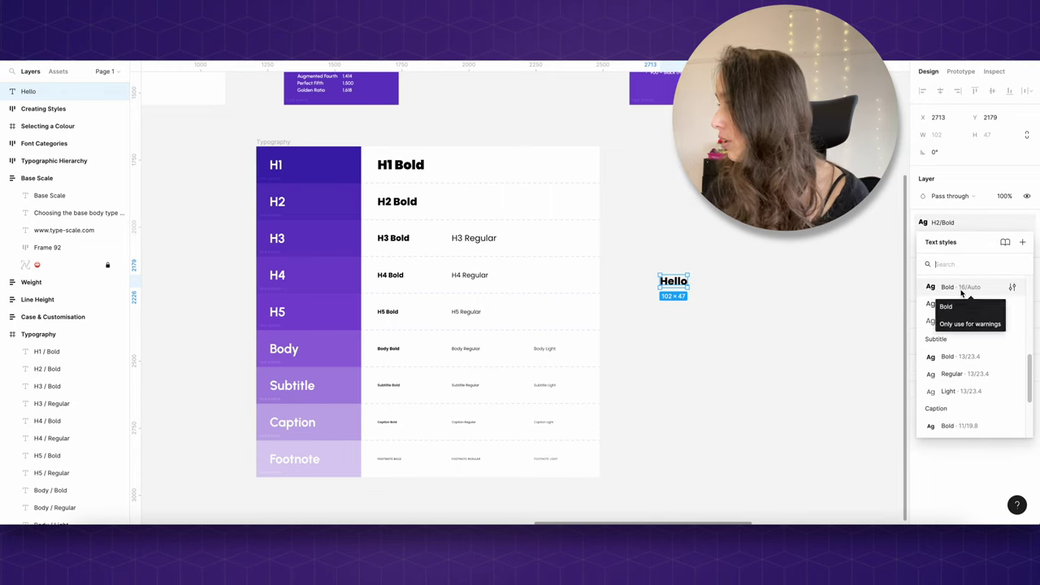